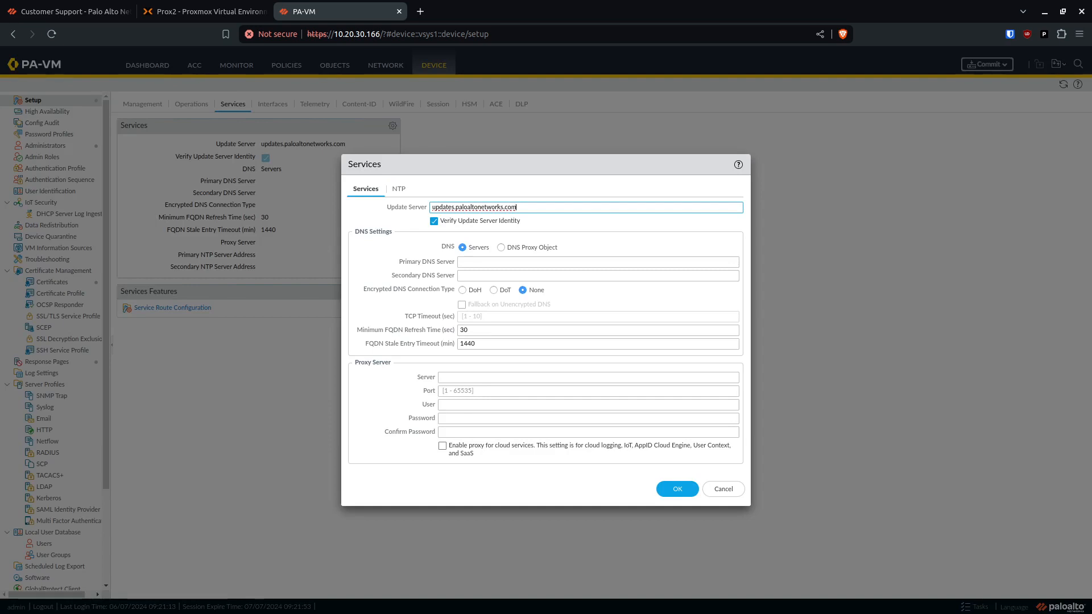
Set the primary DNS server to 1.1.1.1 and the secondary DNS server to 8.8.8.8
left_click(598, 262)
type("1.1.1.1")
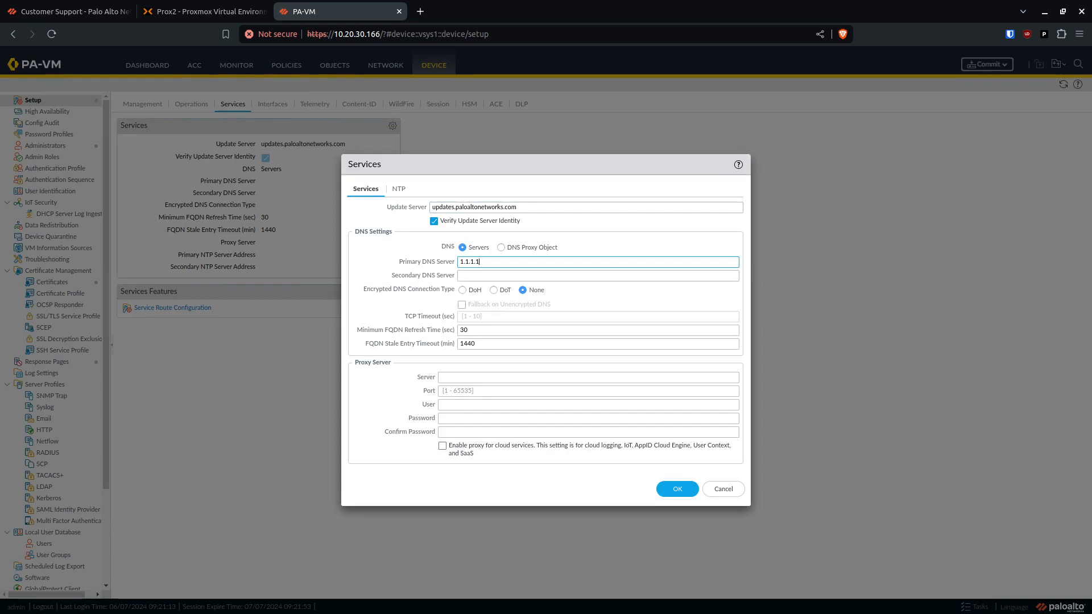
key("Tab")
type("8.8.8.8")
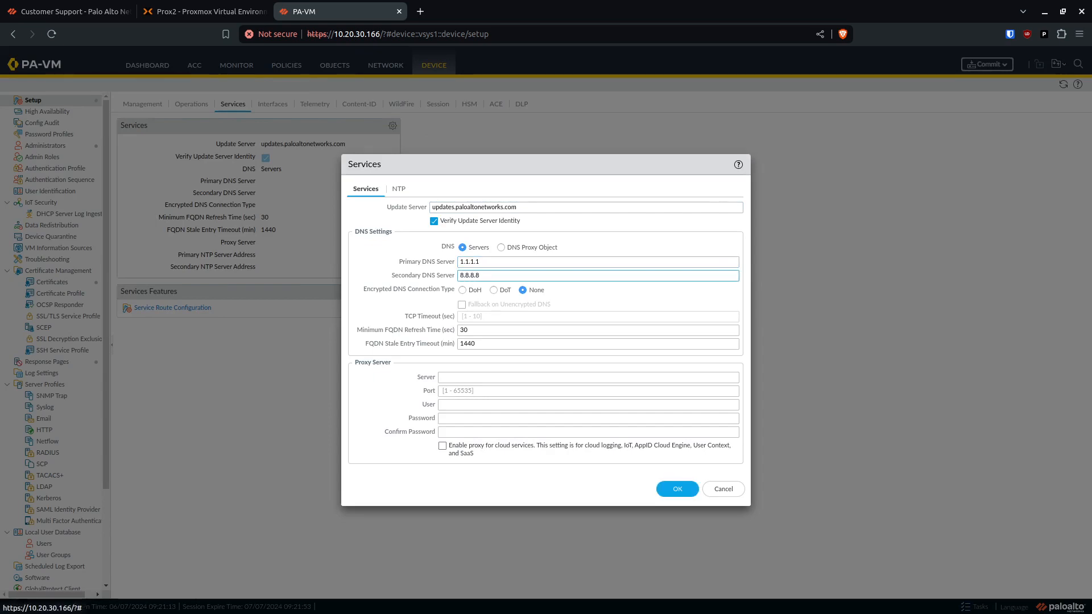
Set the primary NTP server to 0.us.pool.ntp.org and the secondary to time-a-g.nist.gov, and save the services settings
left_click(398, 188)
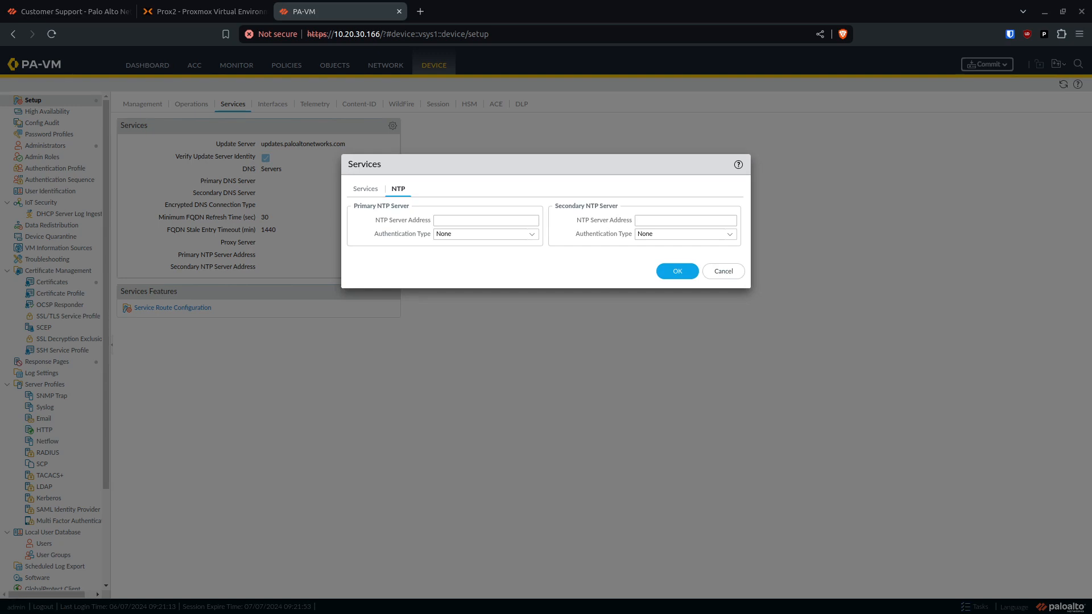
left_click(485, 221)
type("0.us.pool.ntp.org")
key("alt+Tab")
left_click(685, 221)
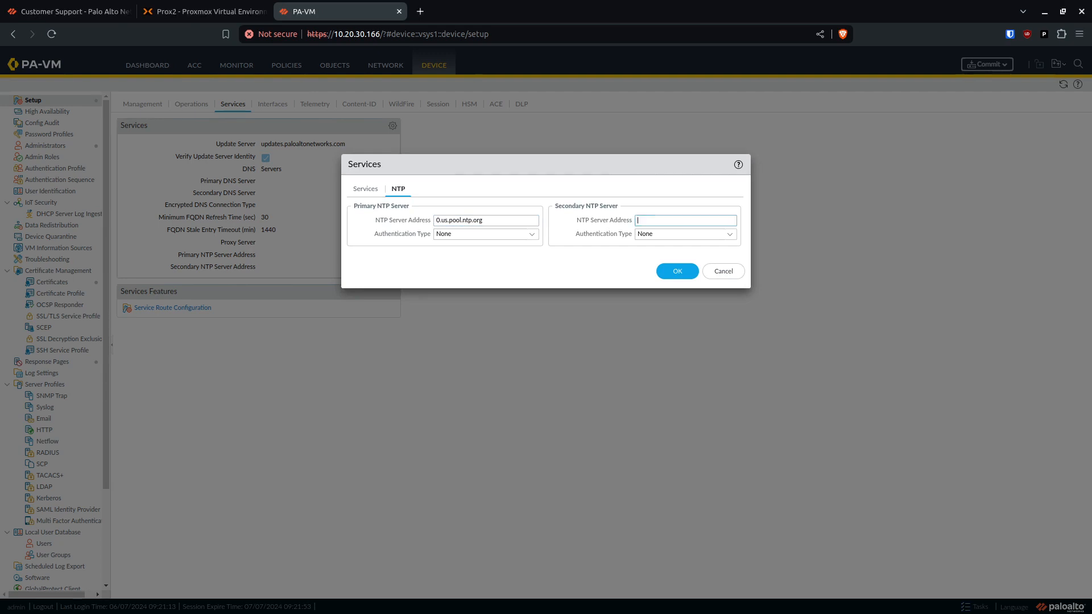
type("time-a-g.nist.gov")
left_click(677, 272)
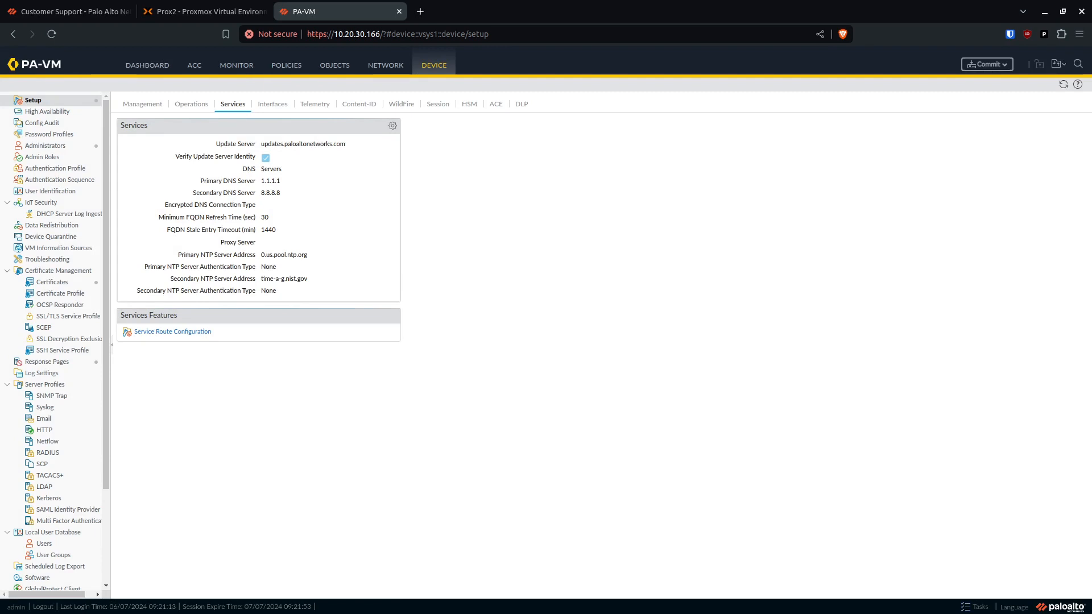
Review the IPv4 and IPv6 settings of the Management interface and close them without saving
left_click(272, 104)
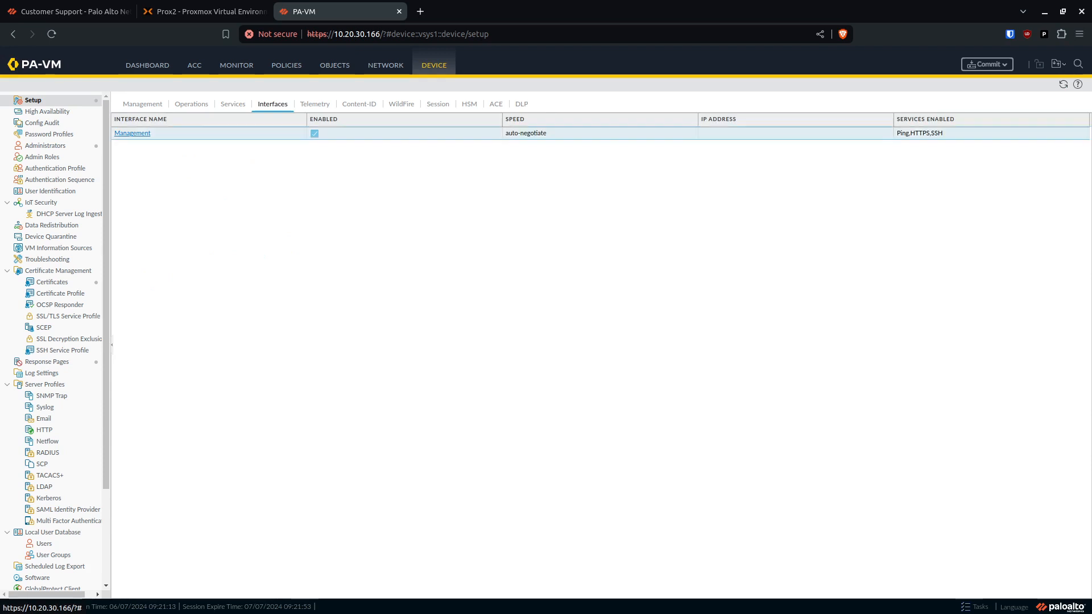
left_click(131, 133)
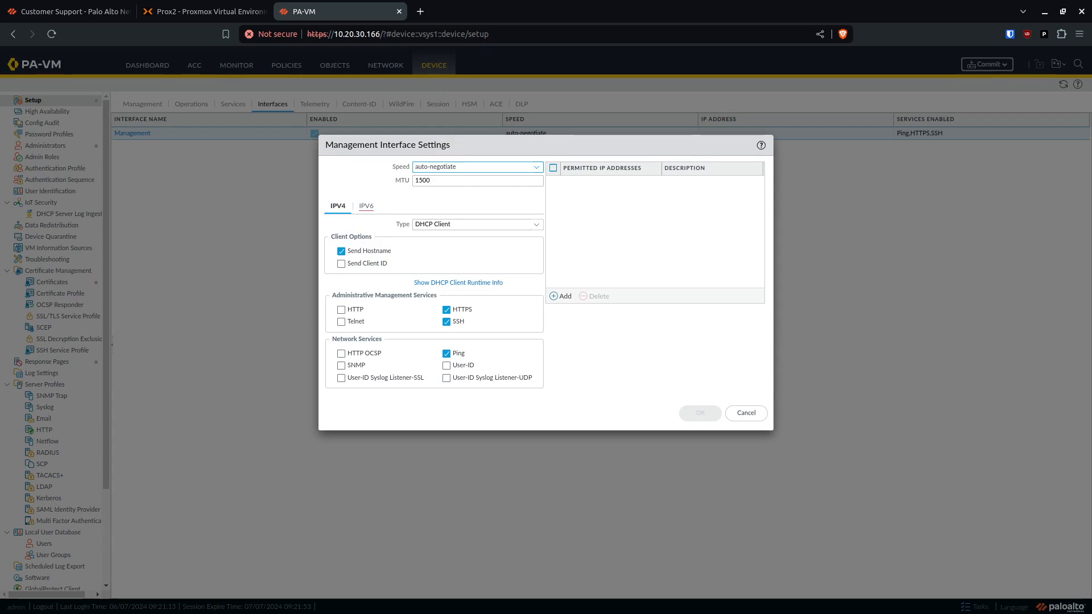
left_click(366, 206)
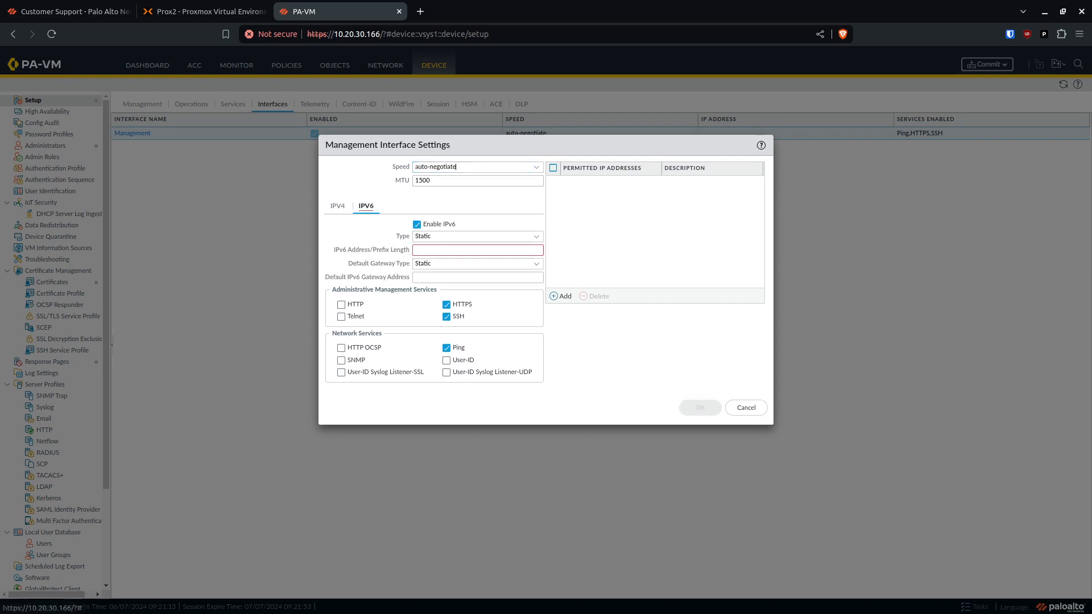
left_click(337, 206)
left_click(366, 206)
left_click(746, 408)
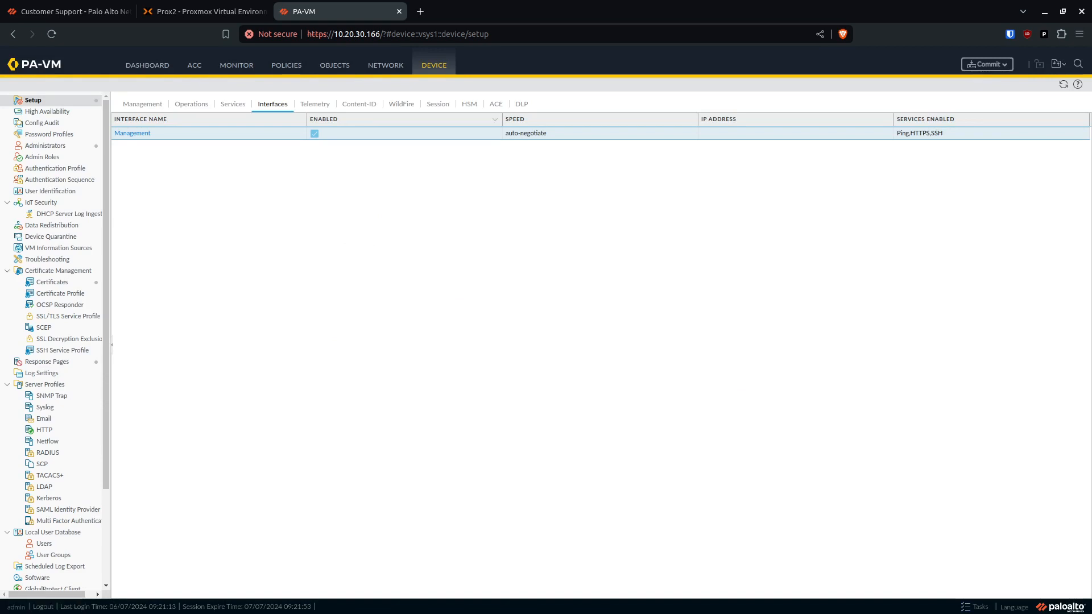
Create an interface management profile named ping_mgmt that allows only Ping
left_click(386, 65)
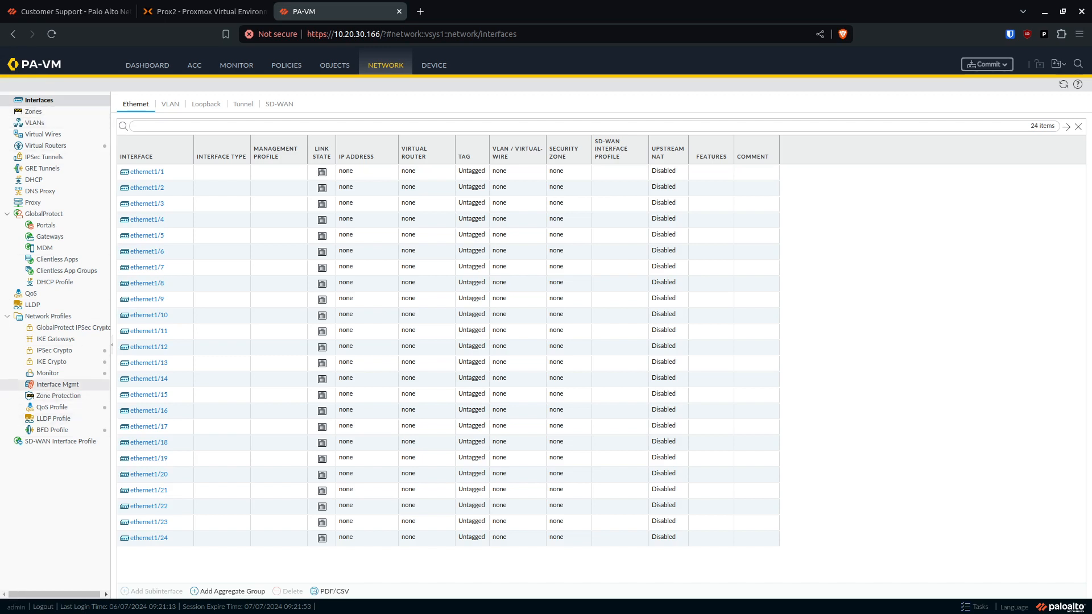
left_click(58, 384)
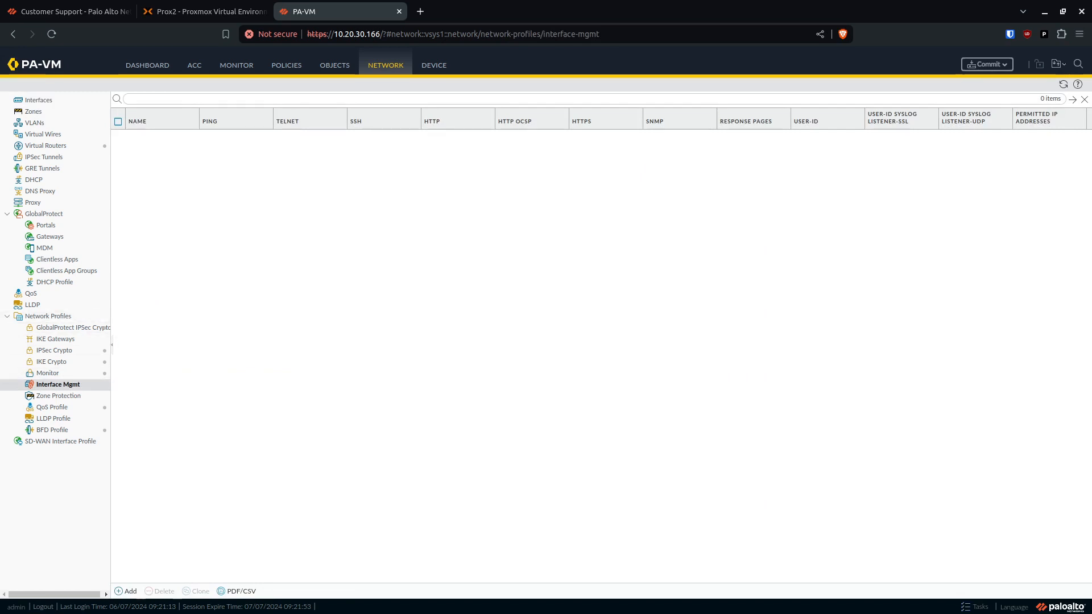
left_click(127, 592)
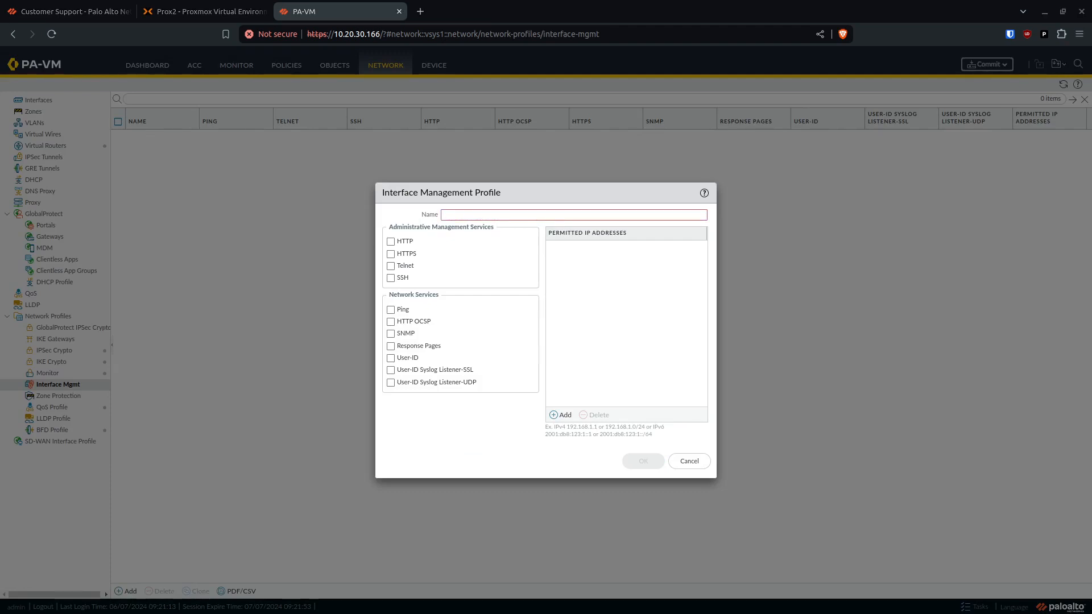
type("ping_mgmt")
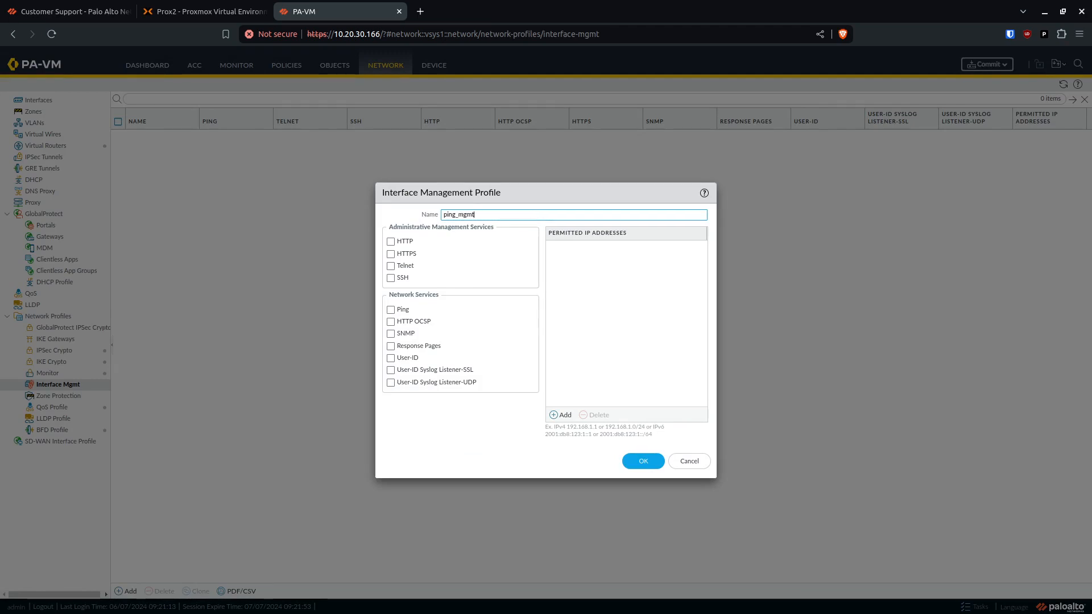
left_click(390, 310)
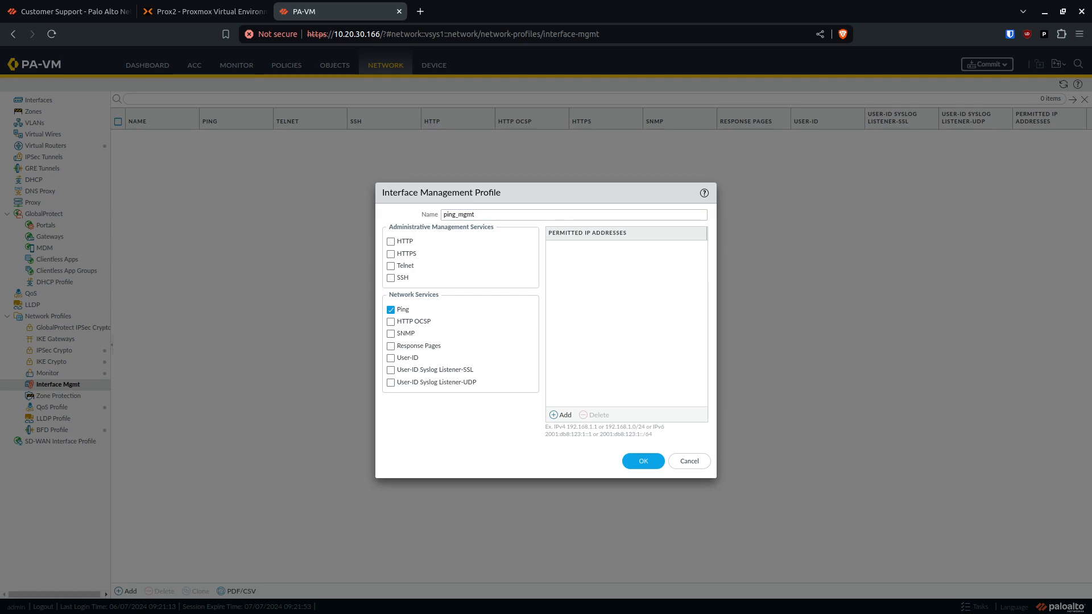
left_click(643, 461)
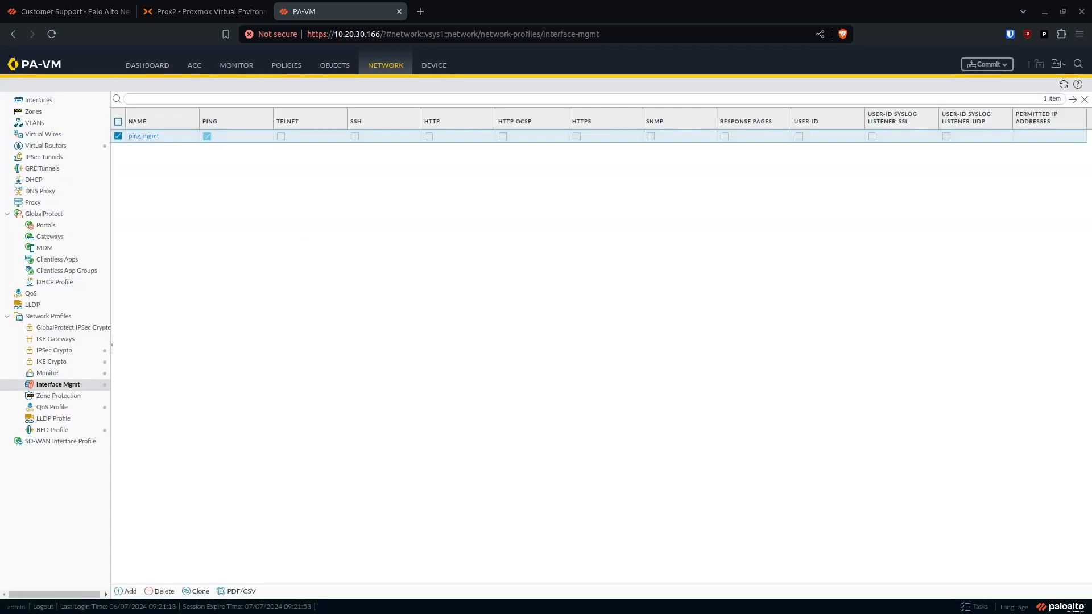
Create an interface management profile named webui_ssh_ping_mgmt that allows HTTPS, SSH and Ping
left_click(126, 591)
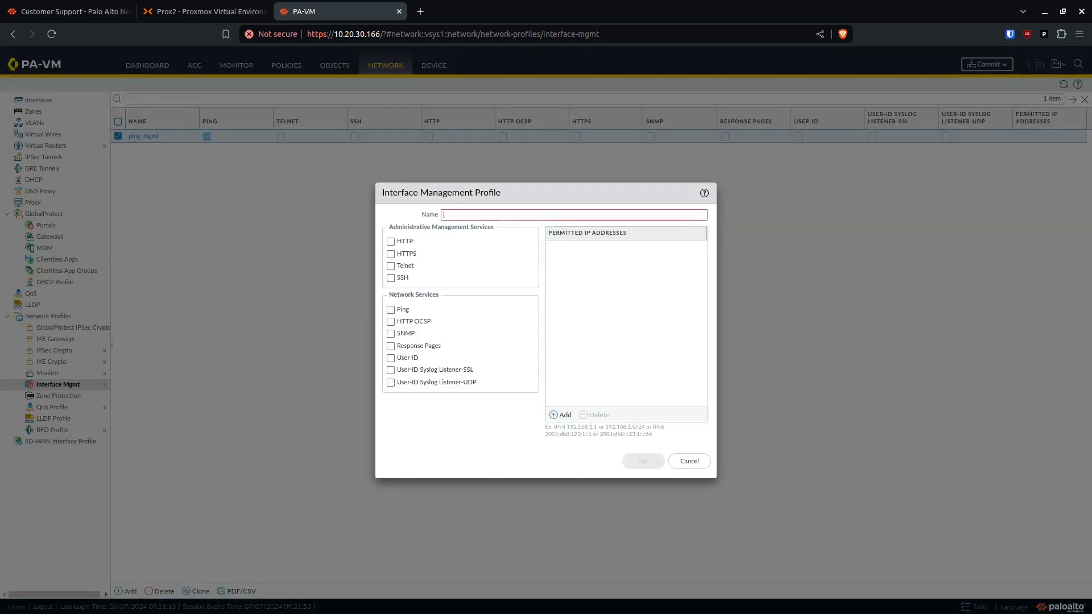
type("webui_ssh_ping_mgmt")
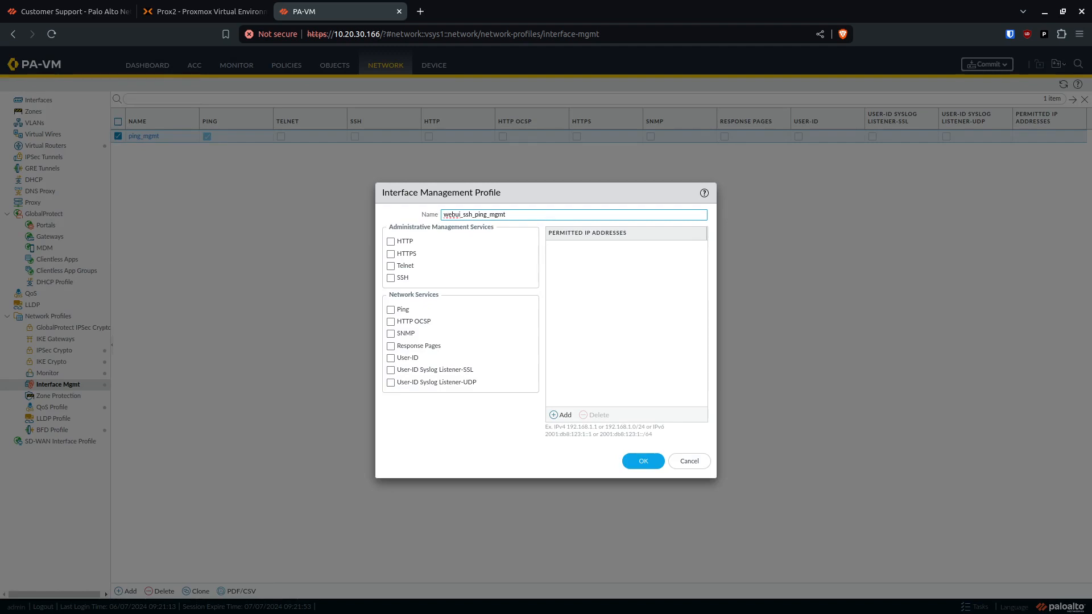
left_click(391, 254)
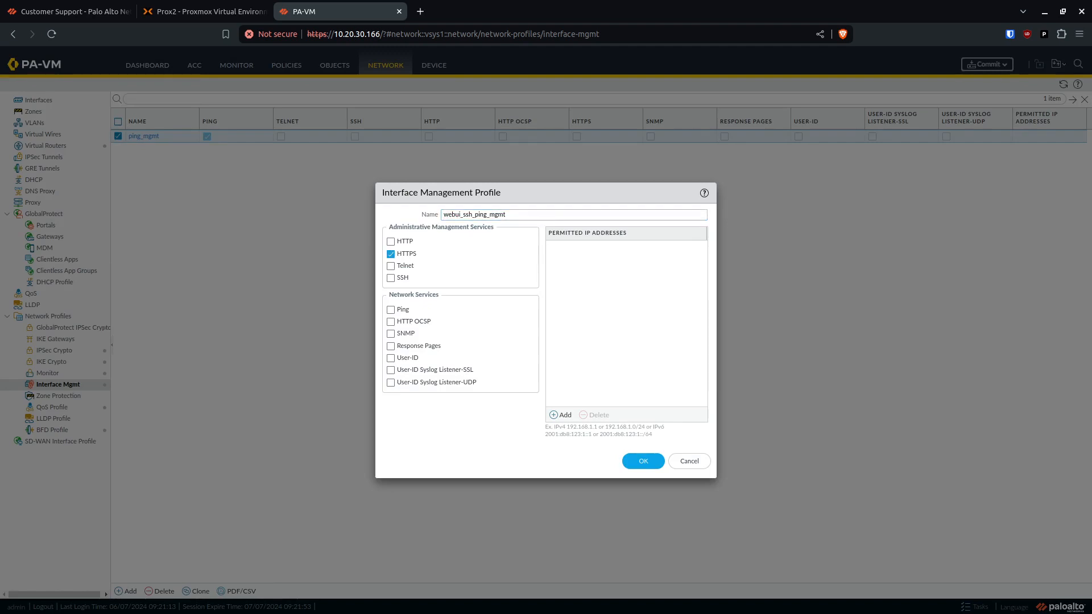
left_click(391, 278)
left_click(391, 309)
left_click(643, 461)
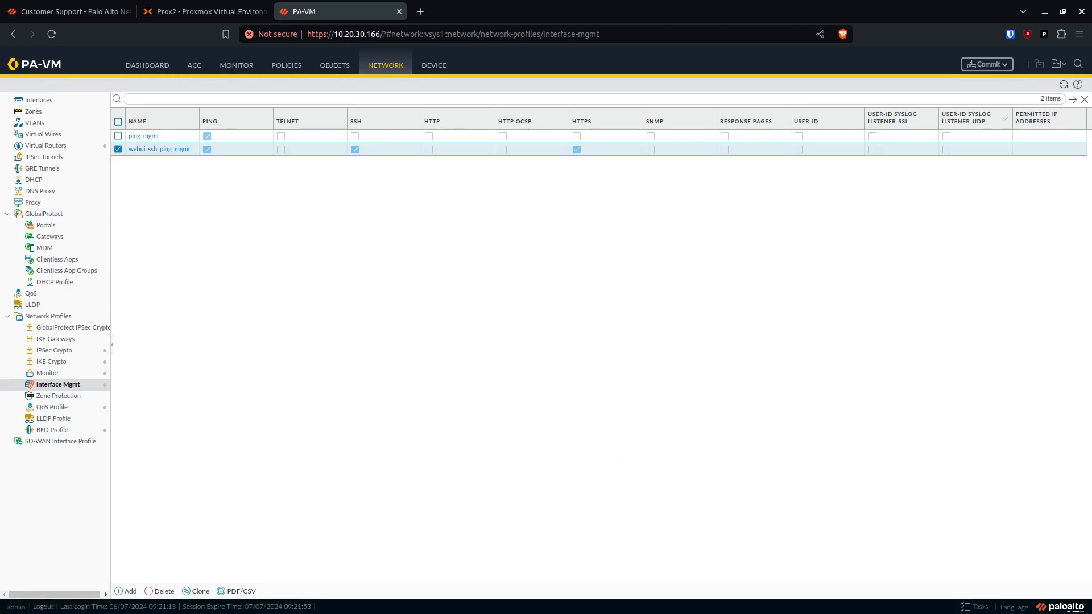
Commit all pending changes to the firewall's running configuration and close the commit status
left_click(986, 63)
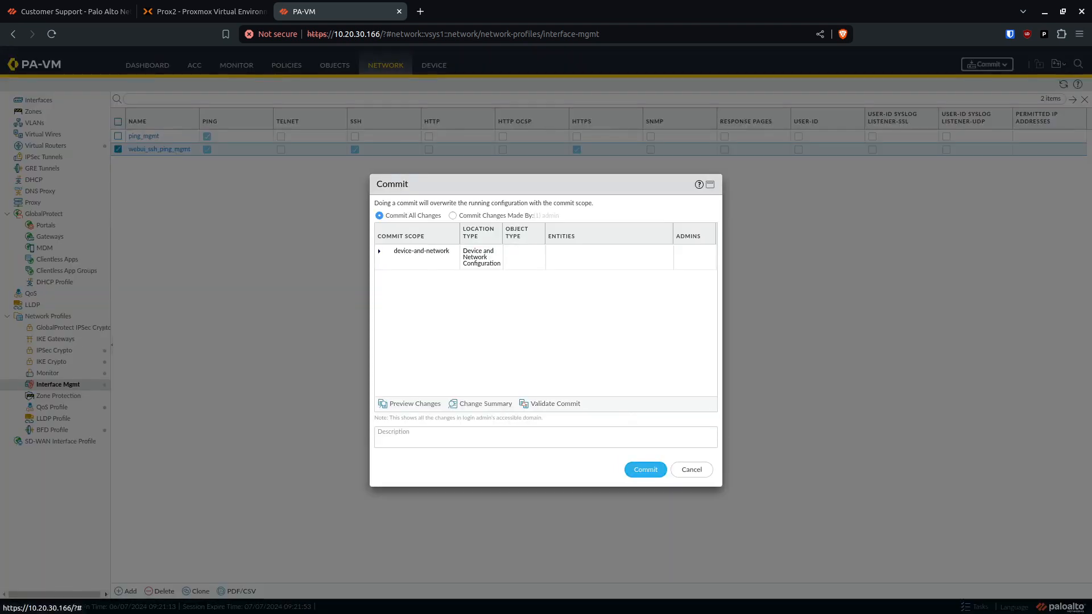
left_click(646, 469)
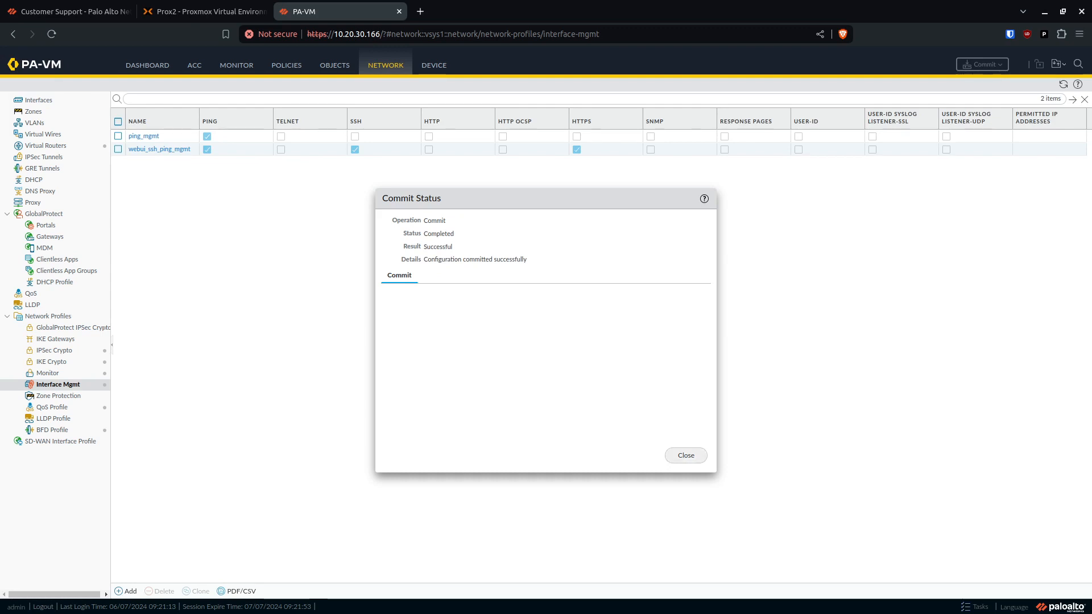
left_click(686, 456)
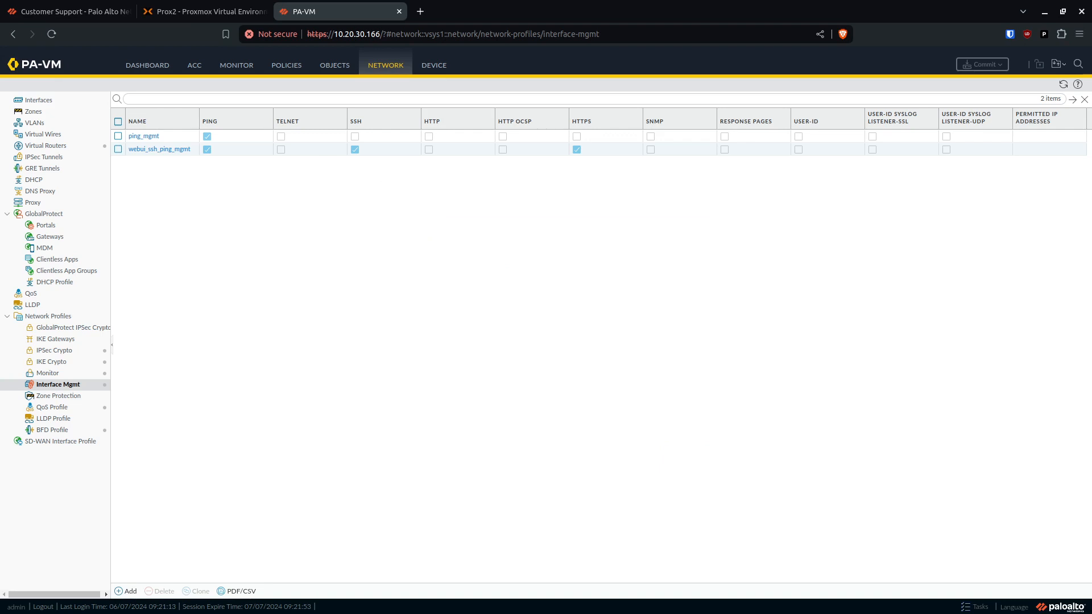
Add a security zone named Internet with the type Layer3
left_click(33, 111)
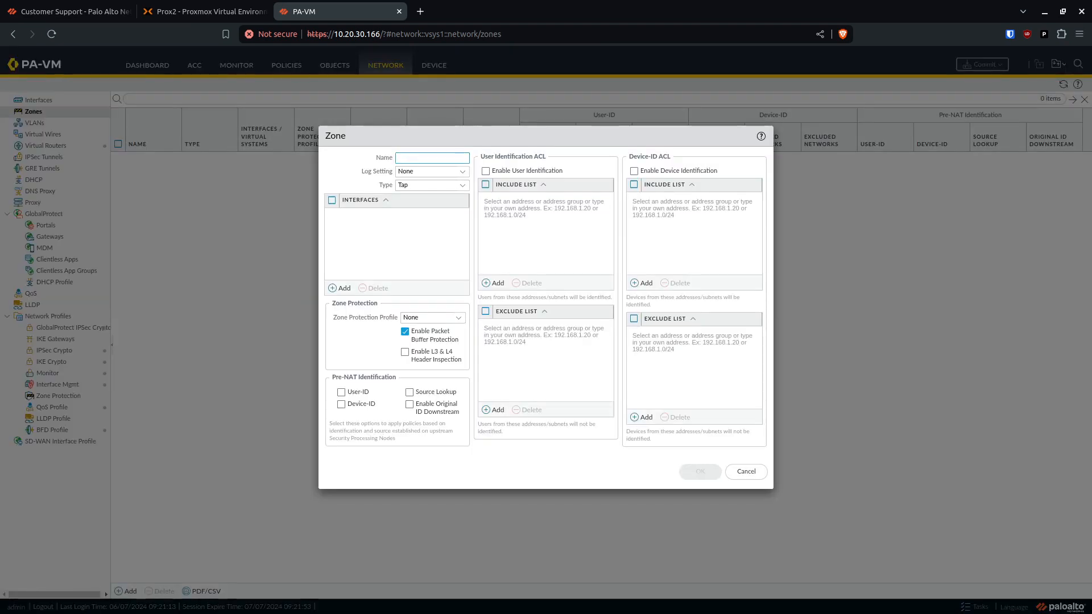
type("Inte")
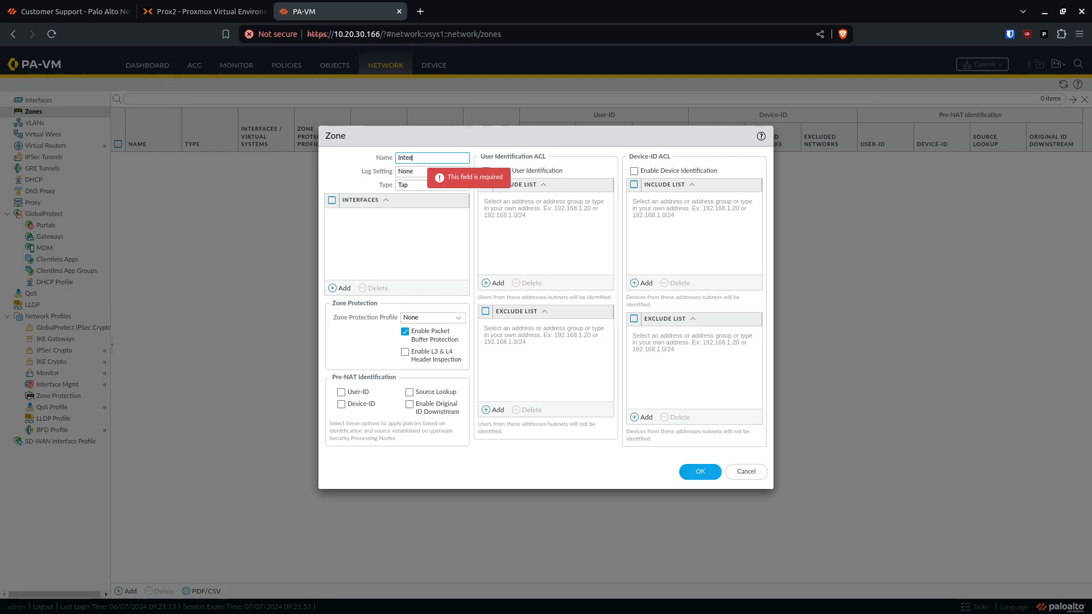
type("rnet")
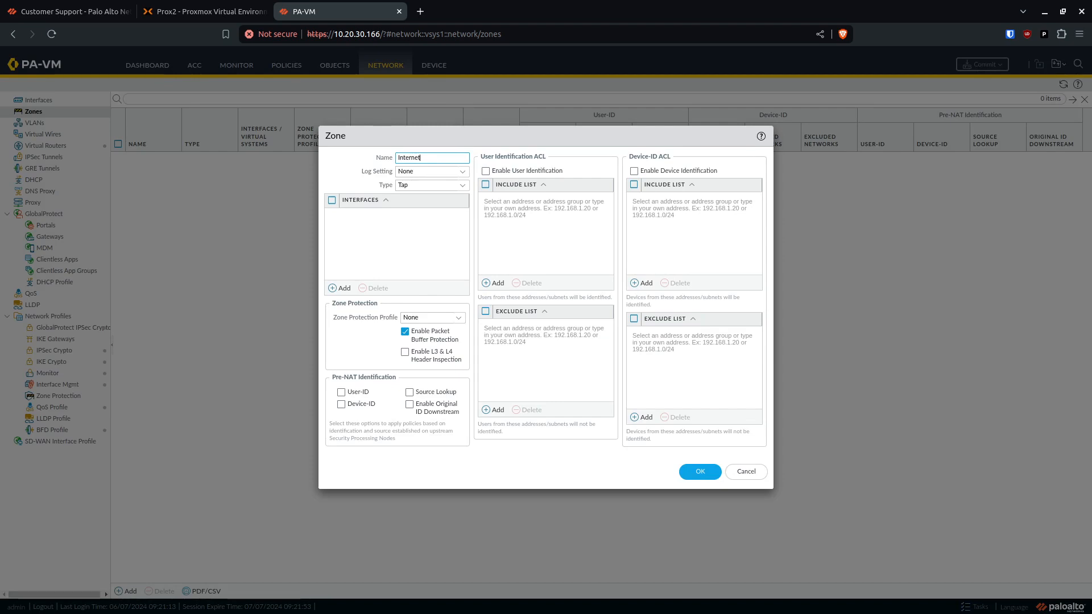
left_click(432, 185)
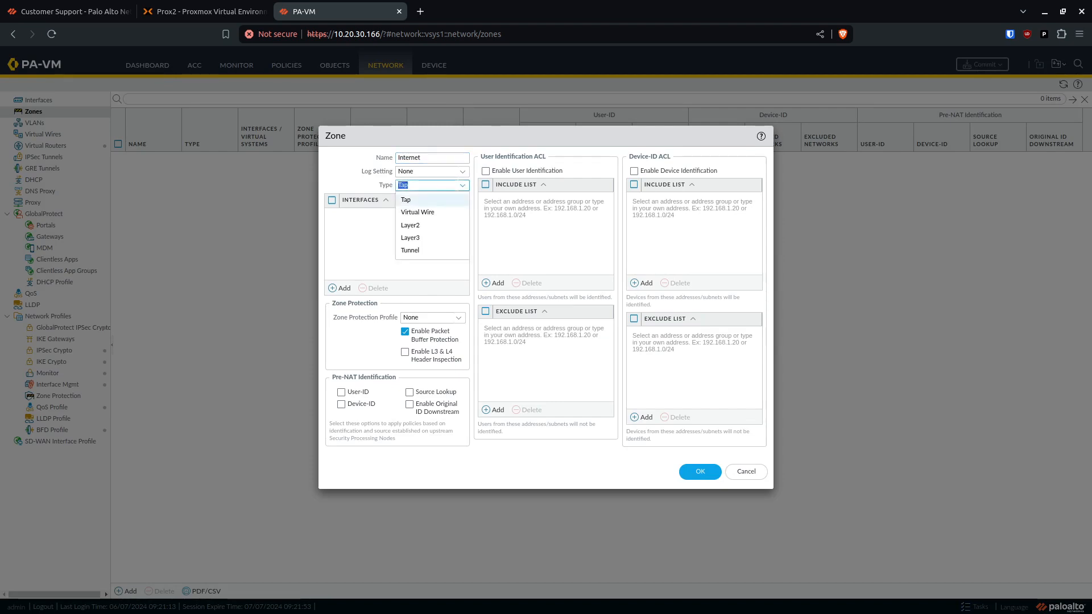
left_click(420, 238)
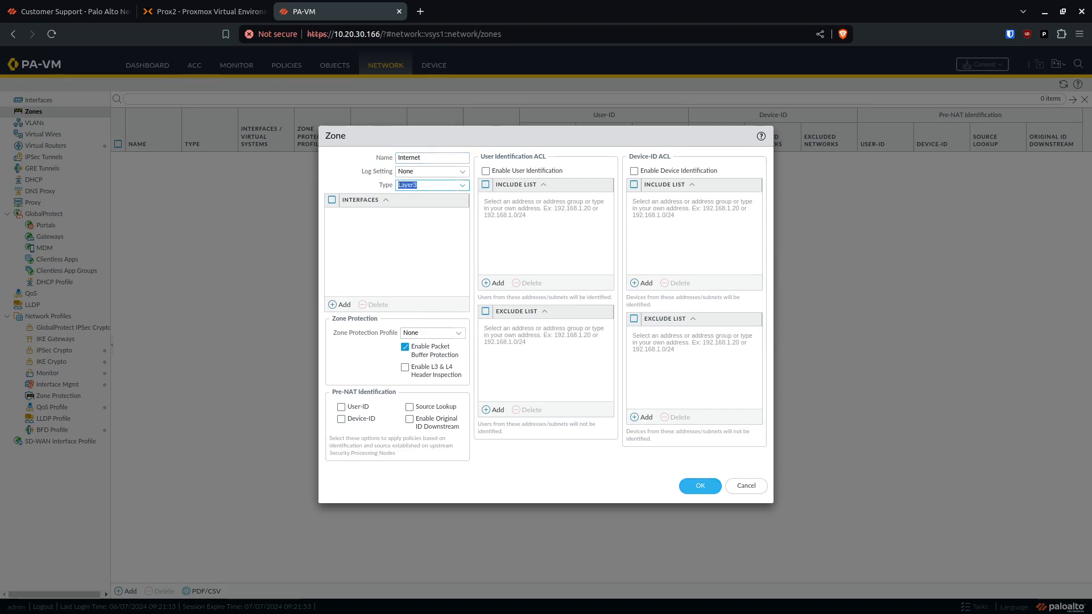
left_click(700, 486)
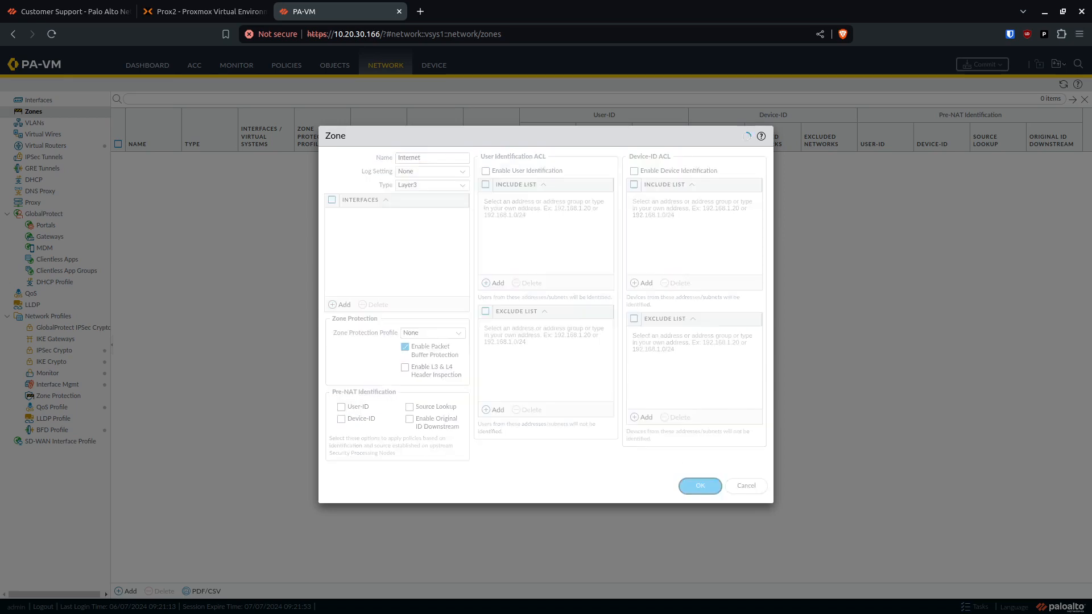
Add a security zone named Inside with the type Layer3
left_click(127, 591)
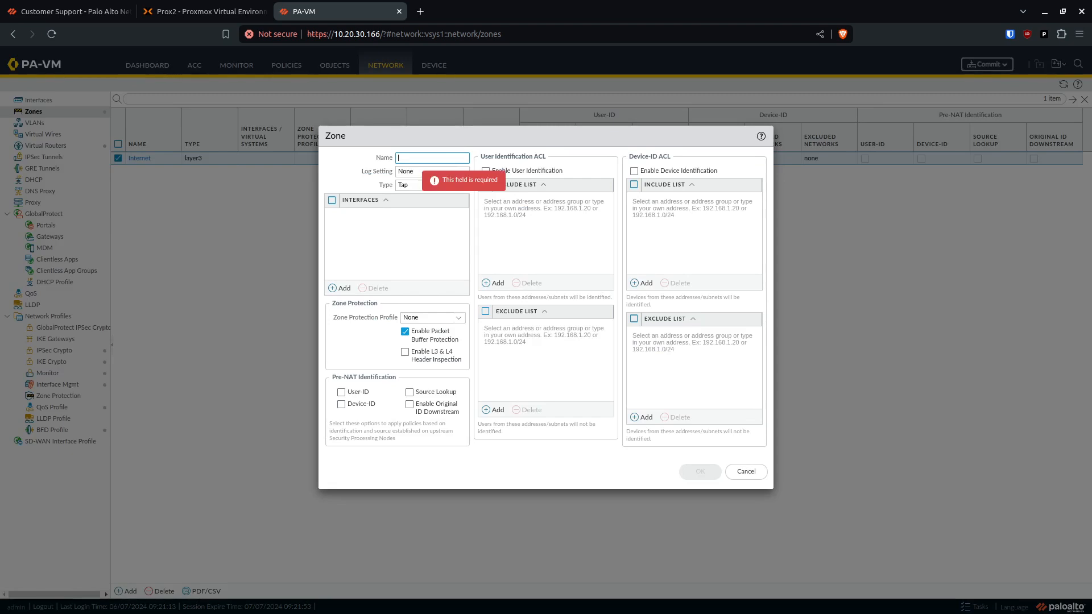
type("Inside")
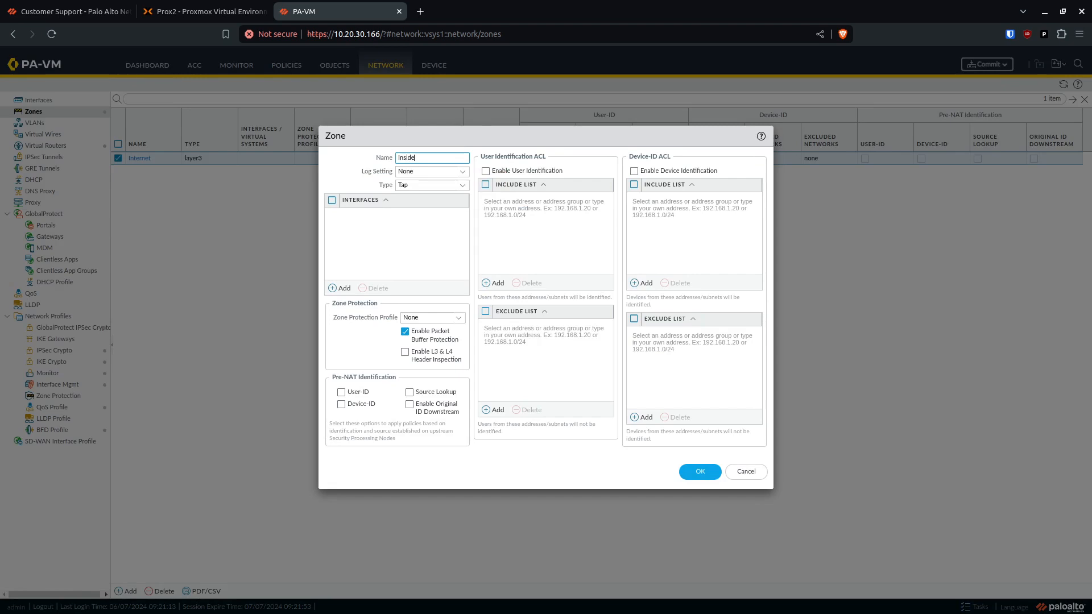
key("Tab")
key("Tab")
type("Lay")
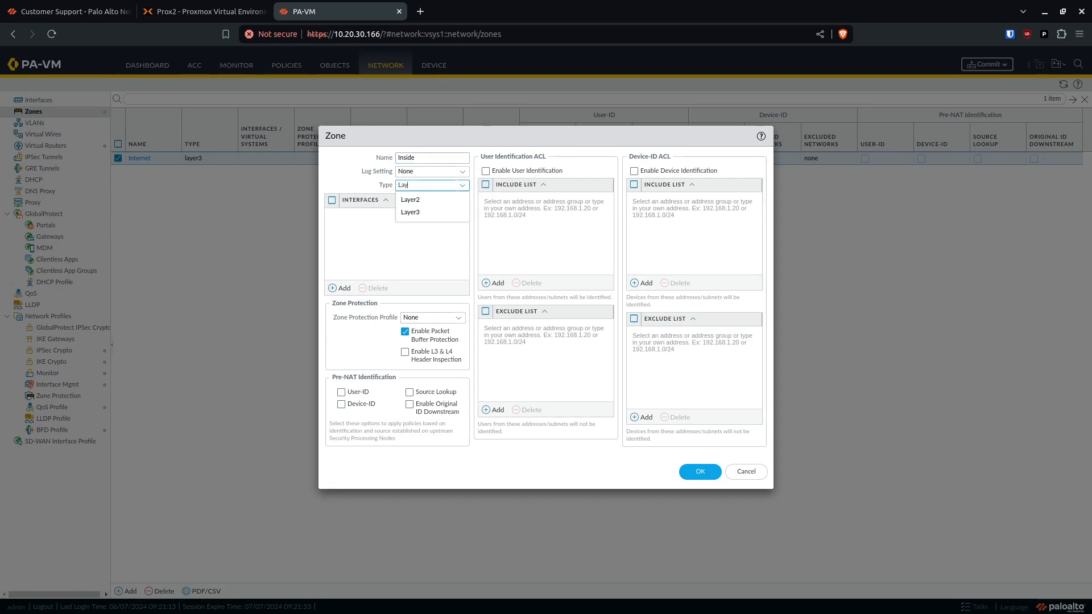
key("Down")
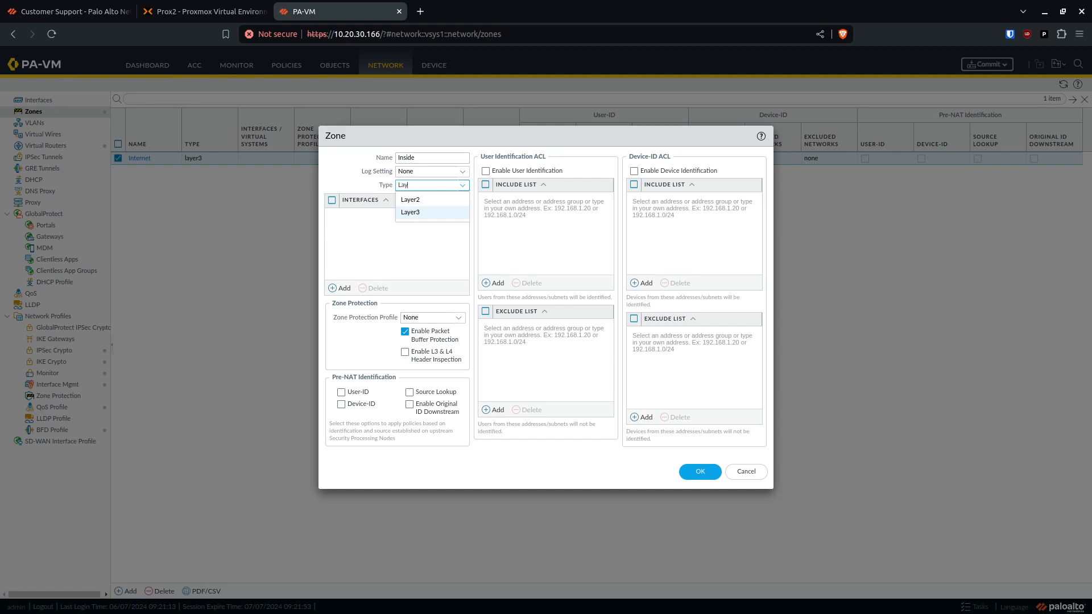
key("Return")
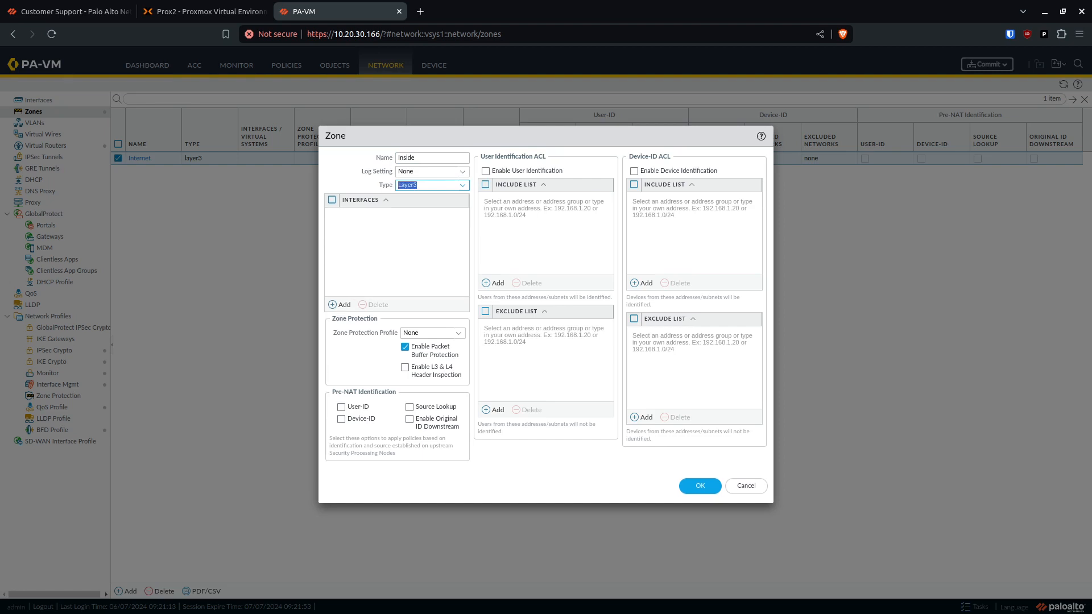
left_click(699, 486)
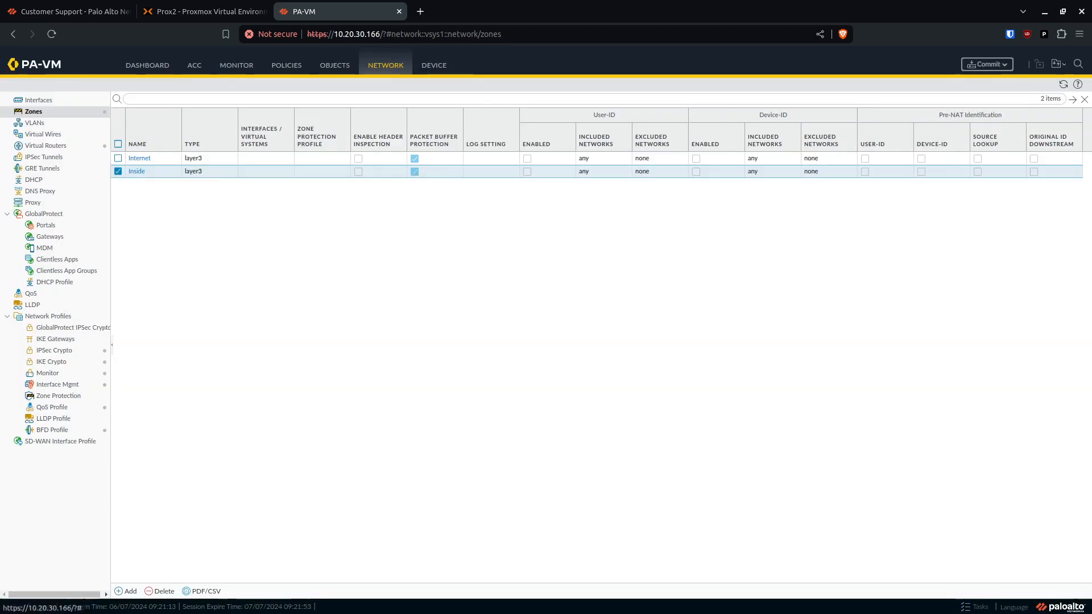
Add a security zone named DMZ with the type Layer3
left_click(126, 592)
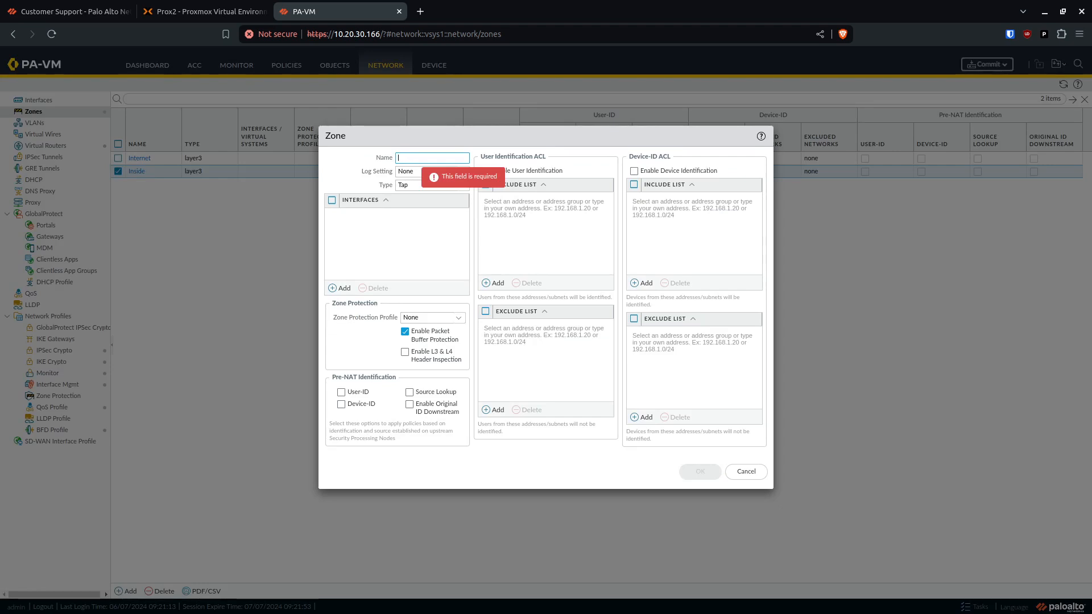
type("DMZ")
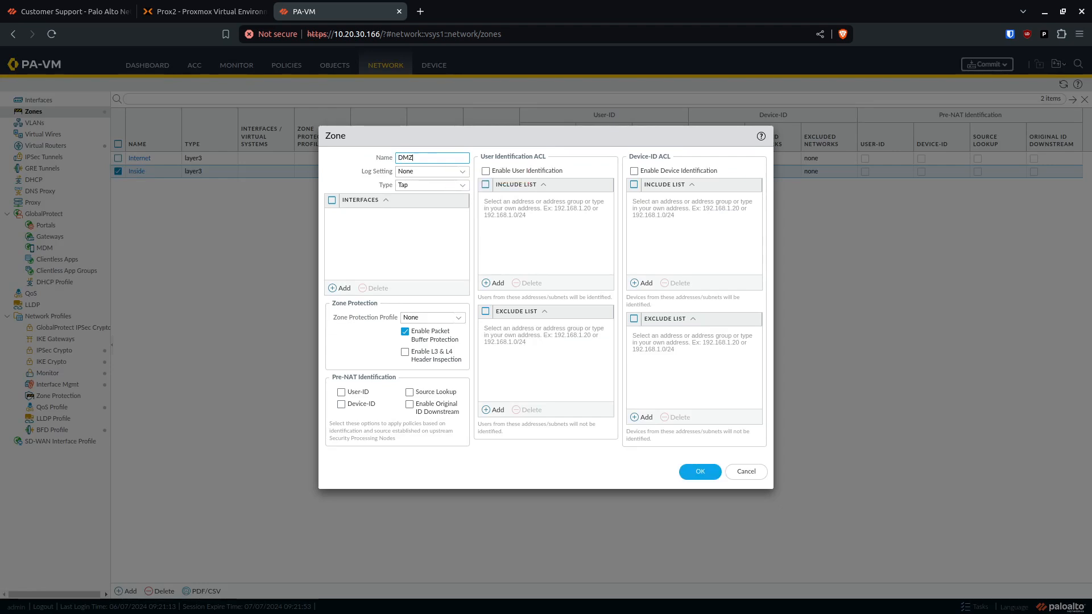
left_click(446, 186)
left_click(427, 237)
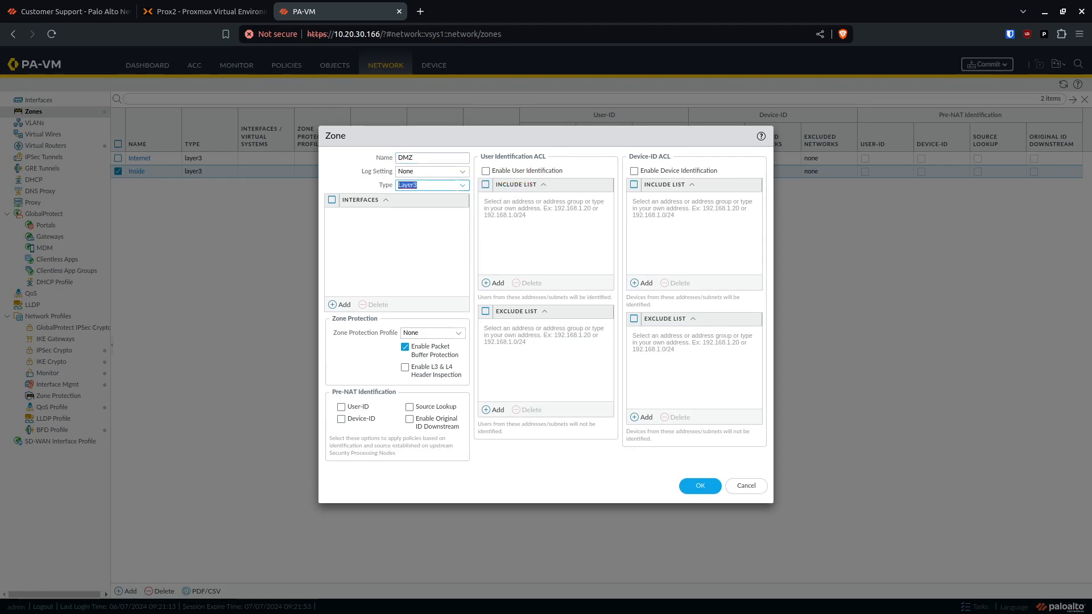
left_click(700, 486)
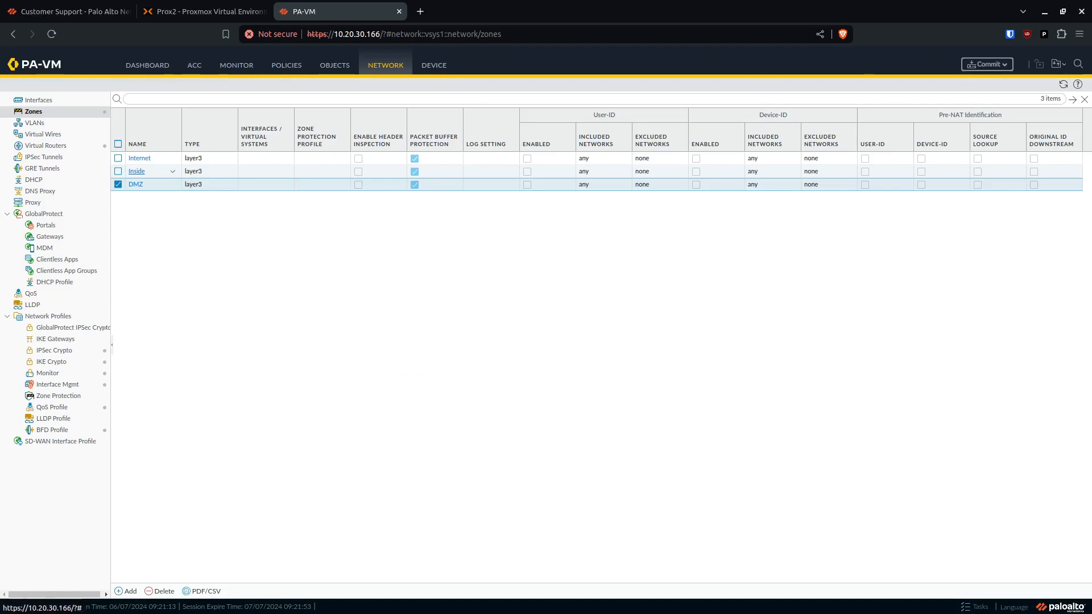
Open the ethernet1/1 interface settings and check the PanOS11.2 VM's network devices and bridges in Proxmox before returning to the firewall
left_click(38, 100)
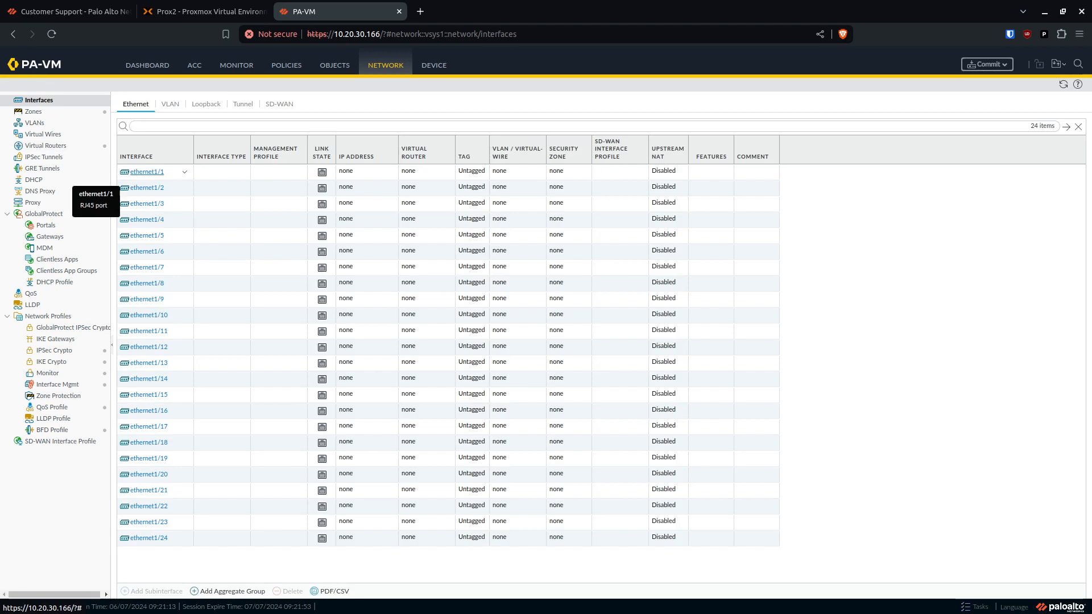
left_click(147, 172)
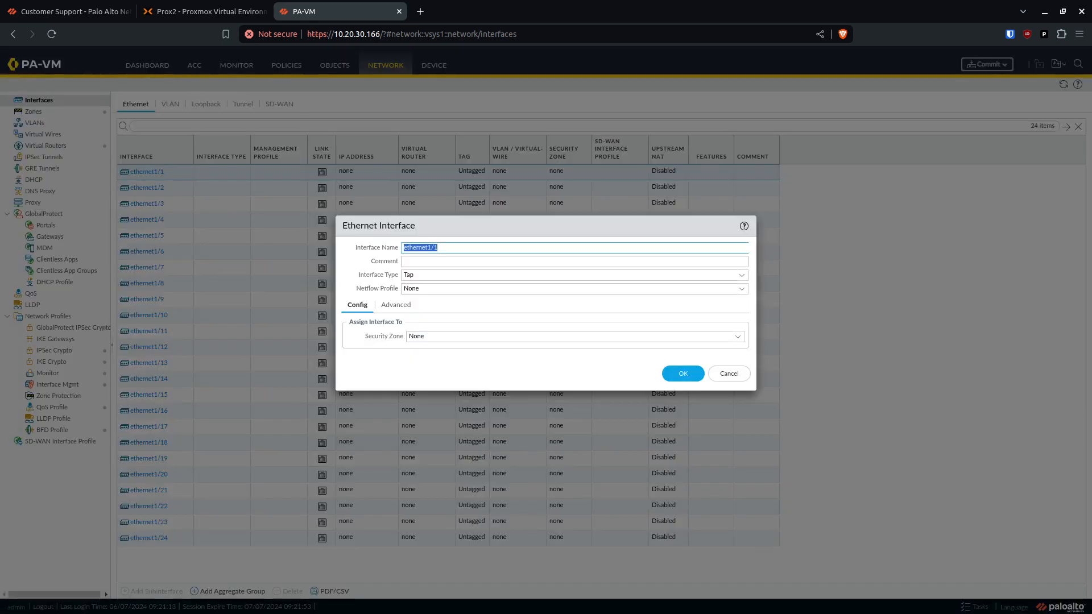
left_click(204, 11)
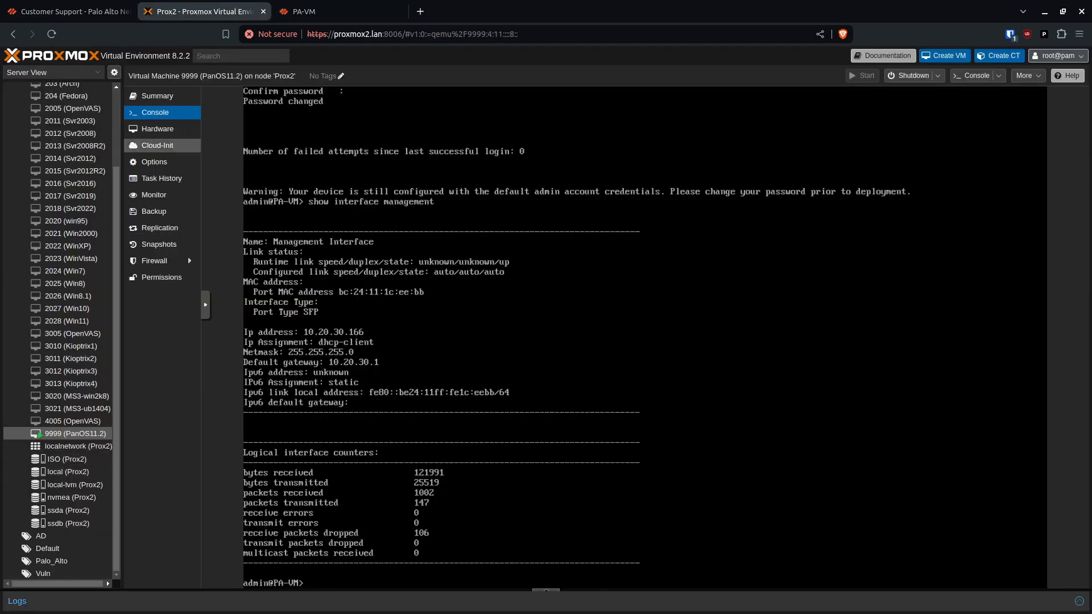
left_click(157, 129)
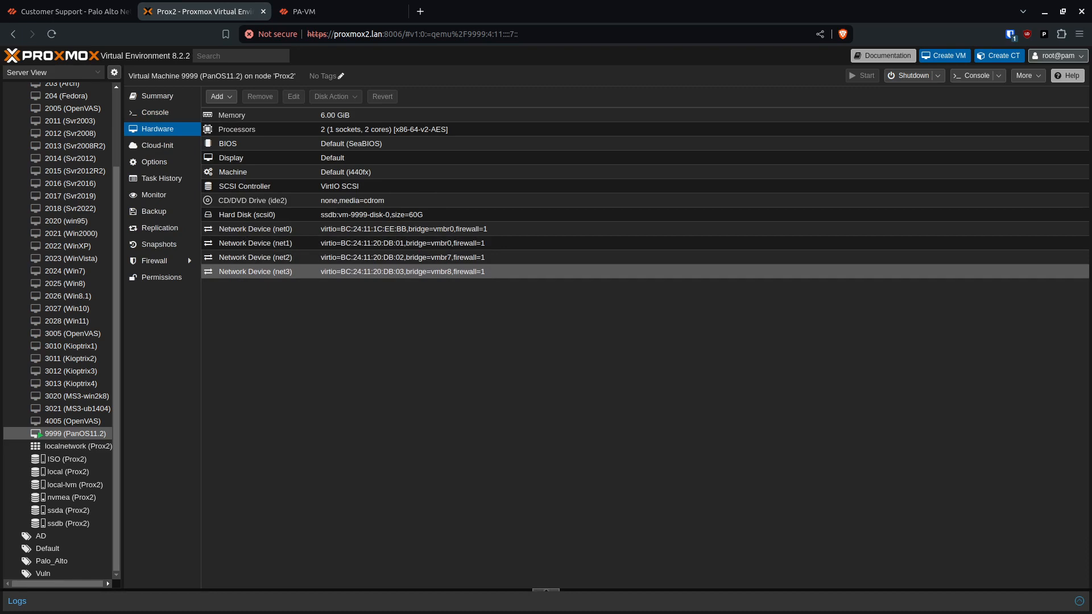
left_click(304, 12)
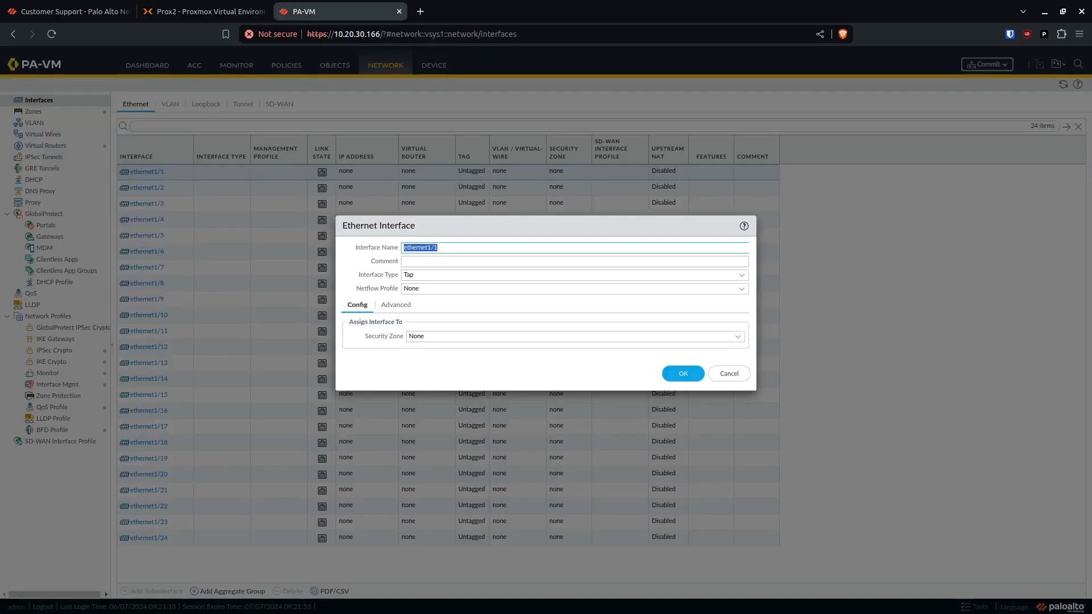
Set the comment of ethernet1/1 to Internet and its interface type to Layer3
left_click(574, 262)
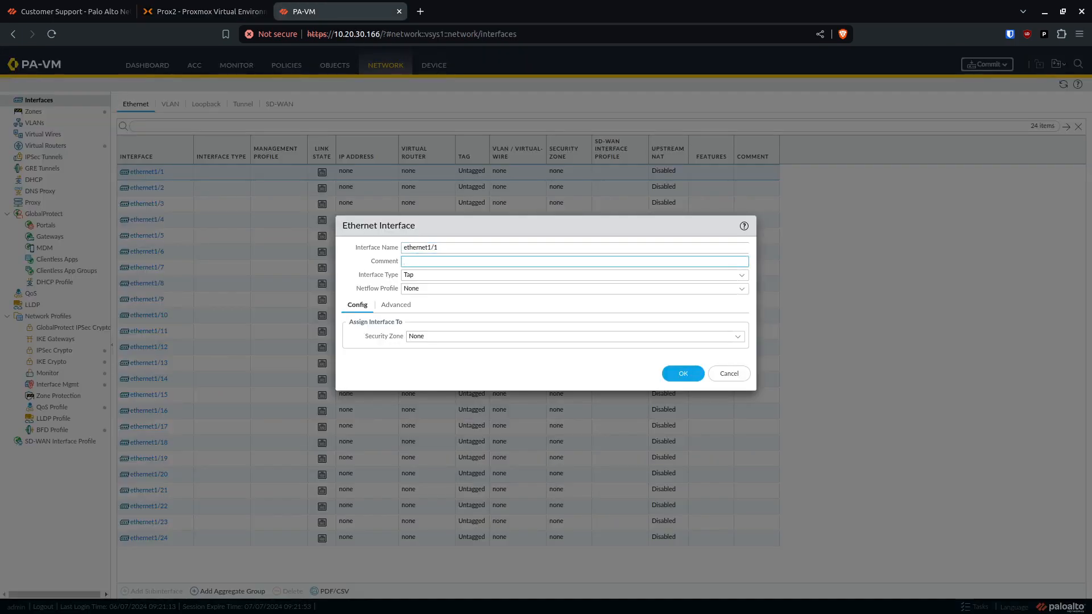
type("Internet")
left_click(741, 275)
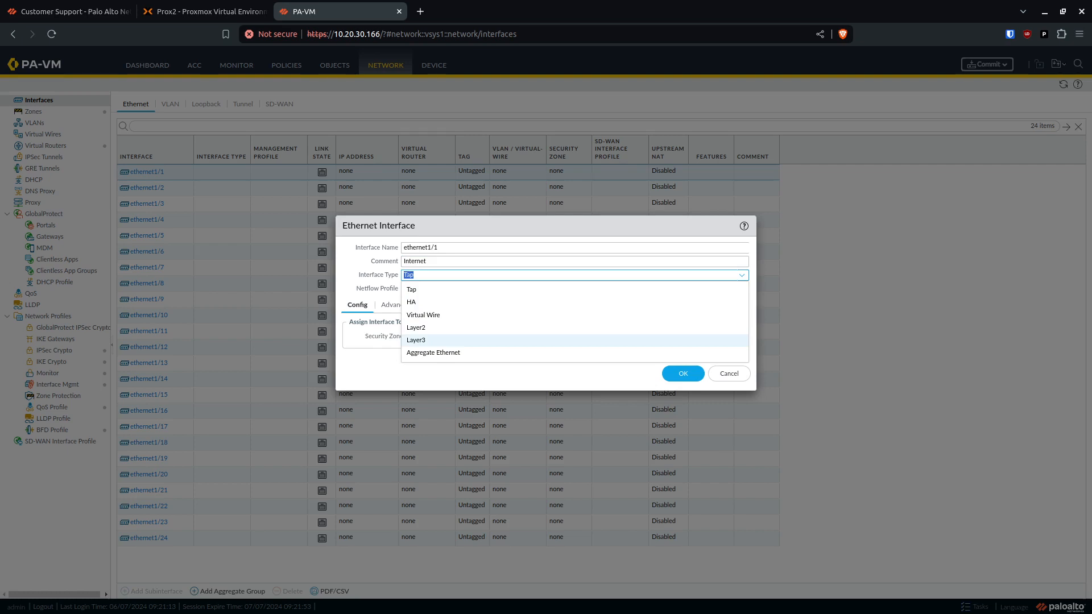
key("Return")
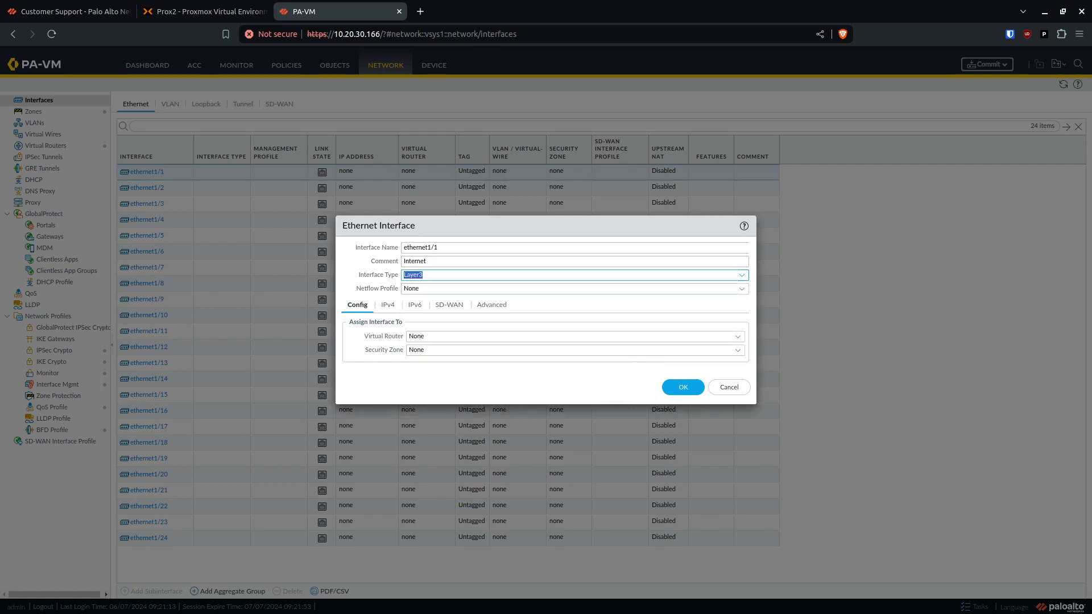
Assign ethernet1/1 to the default virtual router and the Internet security zone
left_click(737, 337)
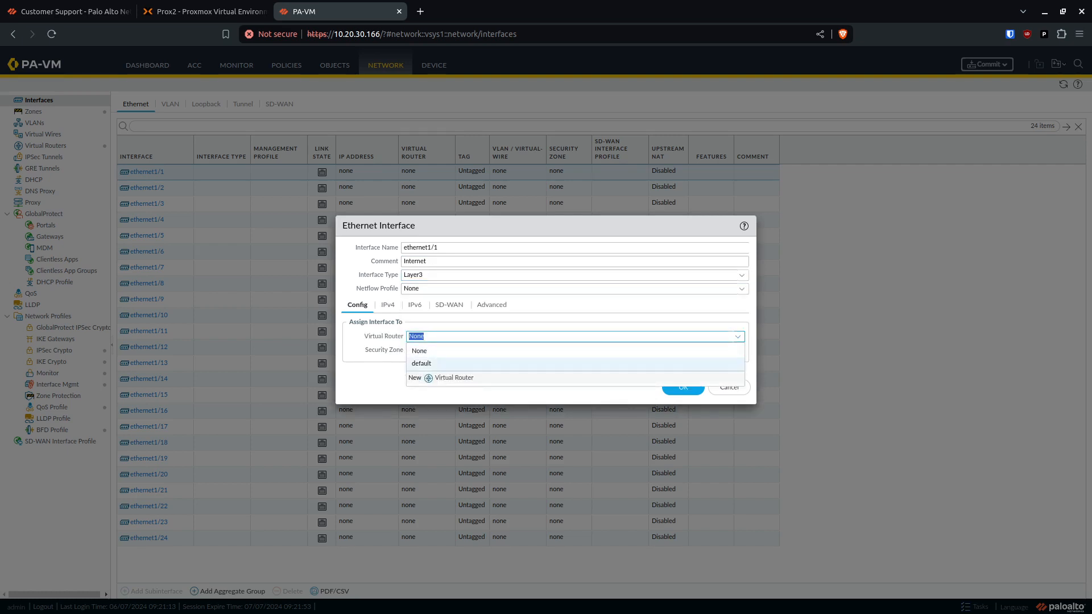
key("Return")
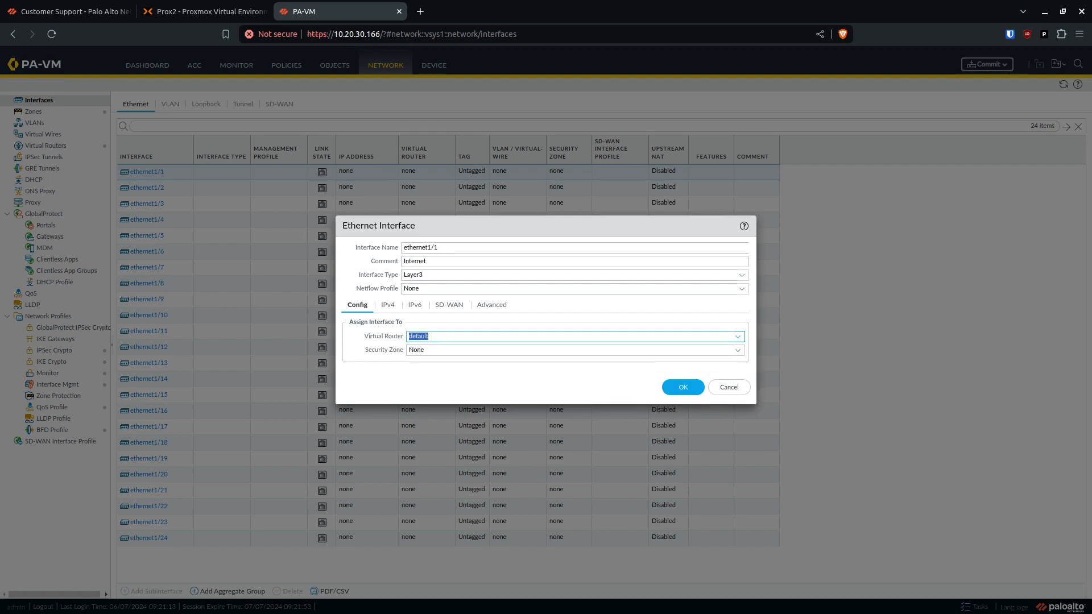
left_click(738, 351)
key("Down")
key("Down")
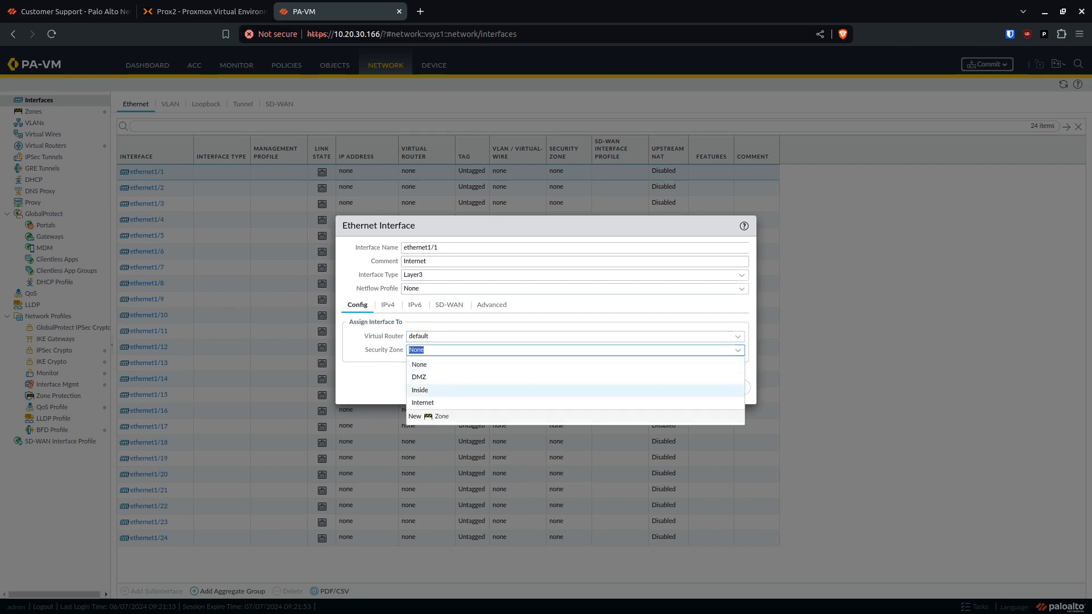
key("Up")
key("Down")
key("Down")
key("Return")
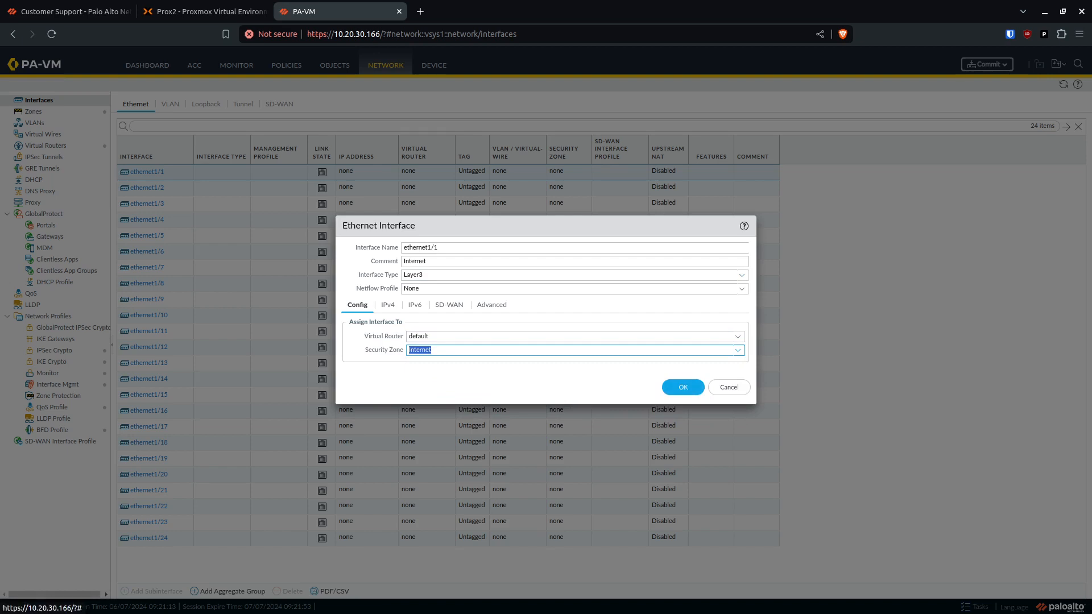
Give ethernet1/1 the static IPv4 address 10.20.30.251/24 and save the interface
left_click(387, 305)
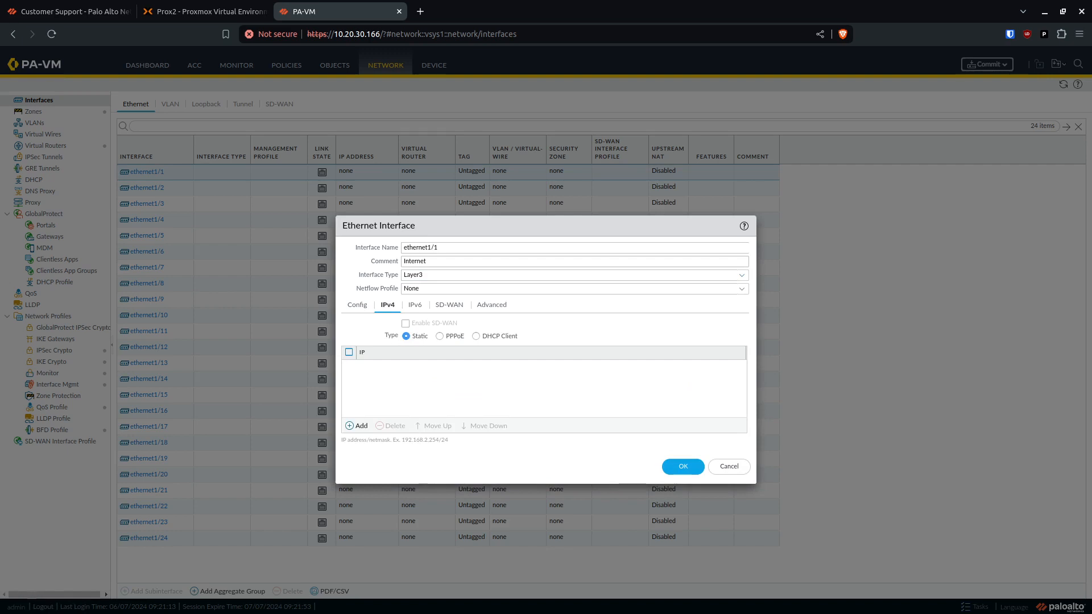
left_click(357, 425)
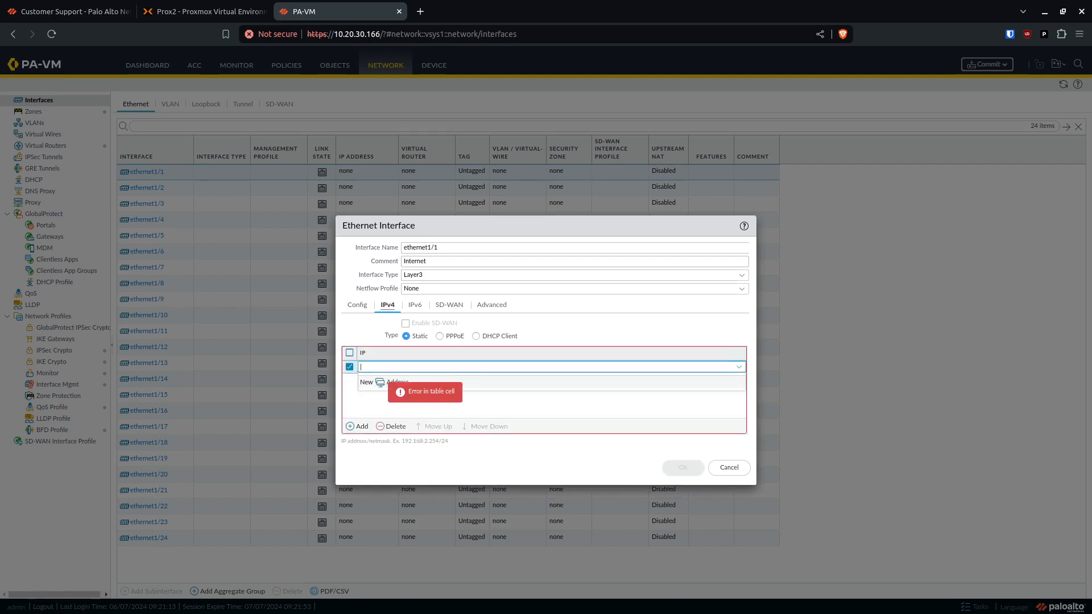
key("ctrl+a")
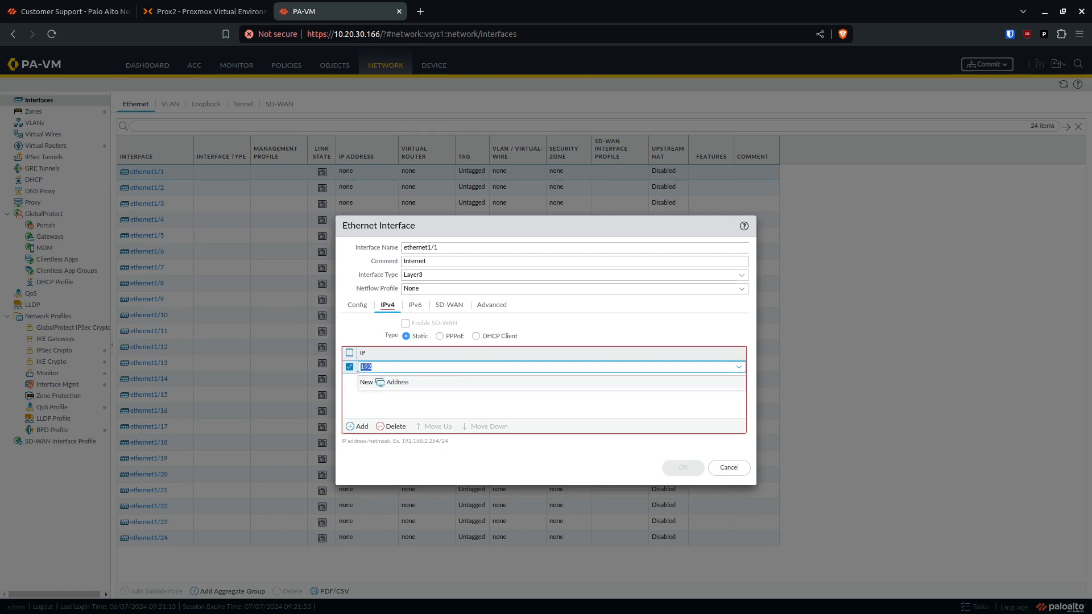
key("BackSpace")
type("10.20.30.251/24")
key("ctrl+a")
key("Return")
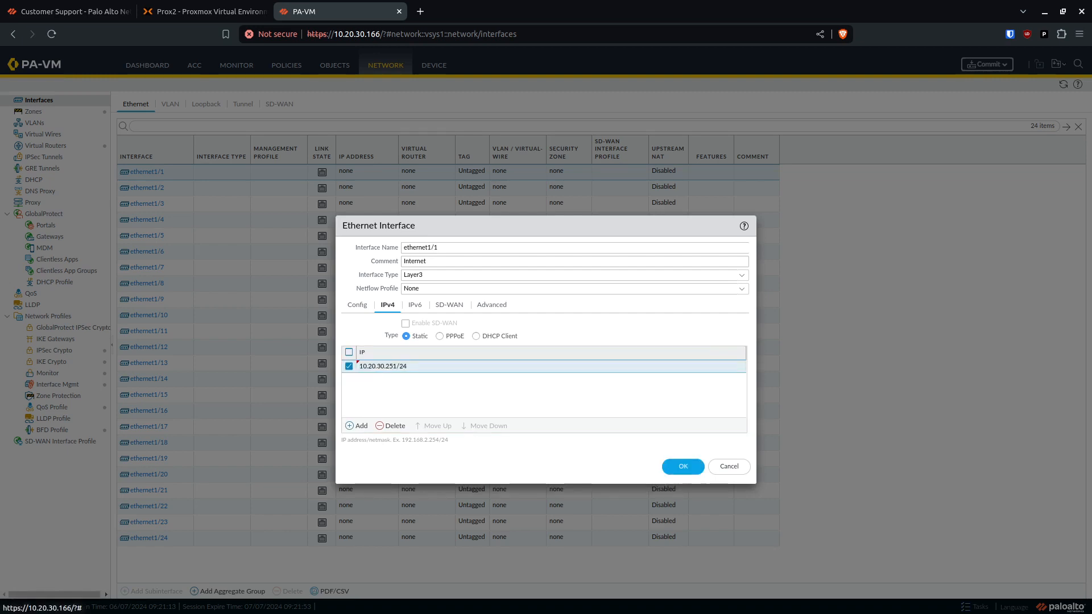
left_click(392, 367)
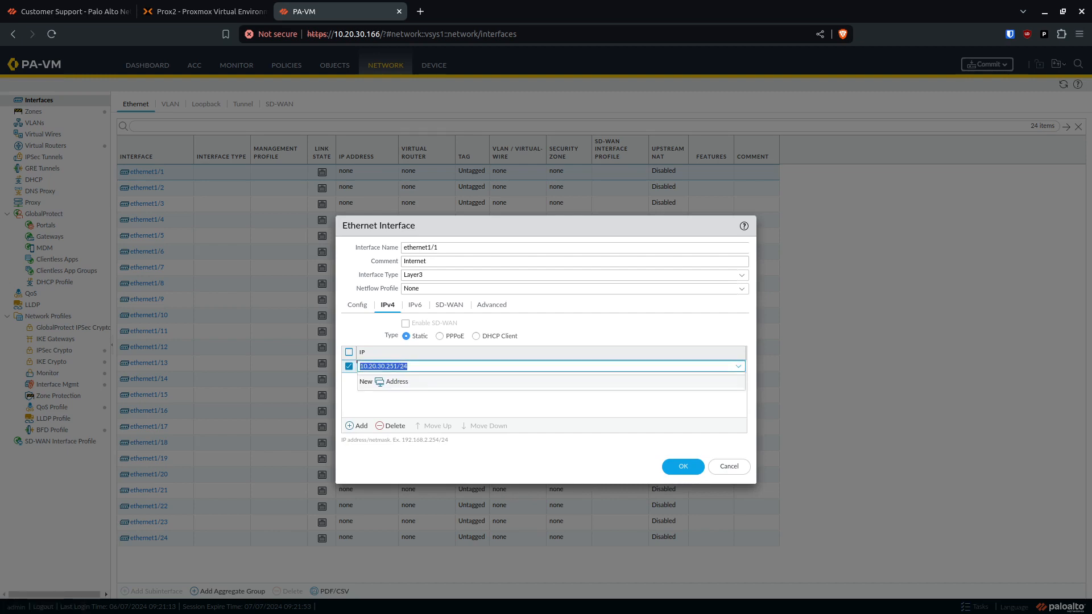
key("Return")
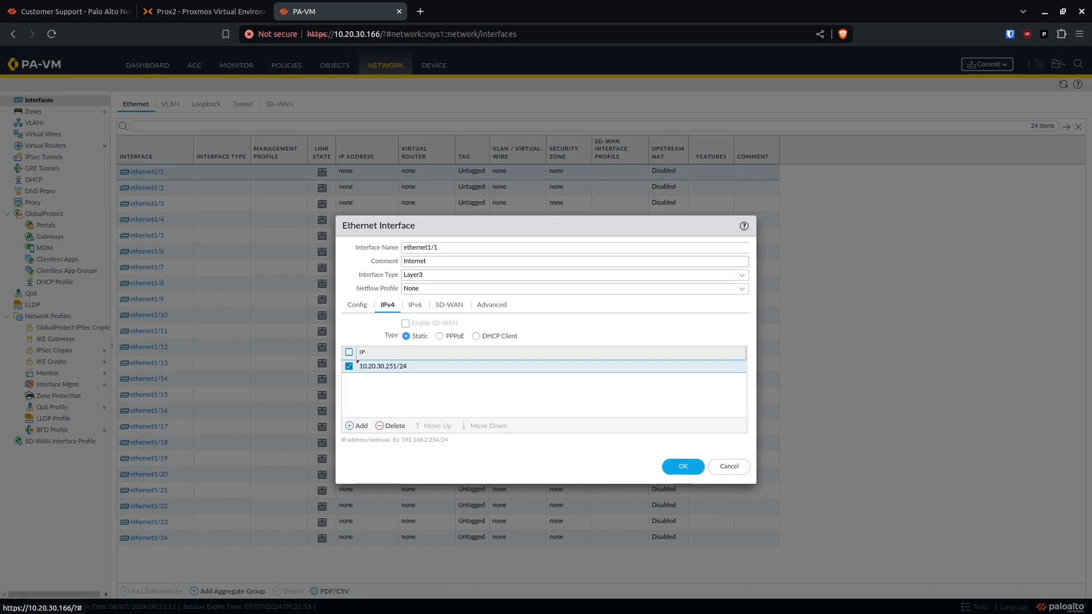
left_click(683, 466)
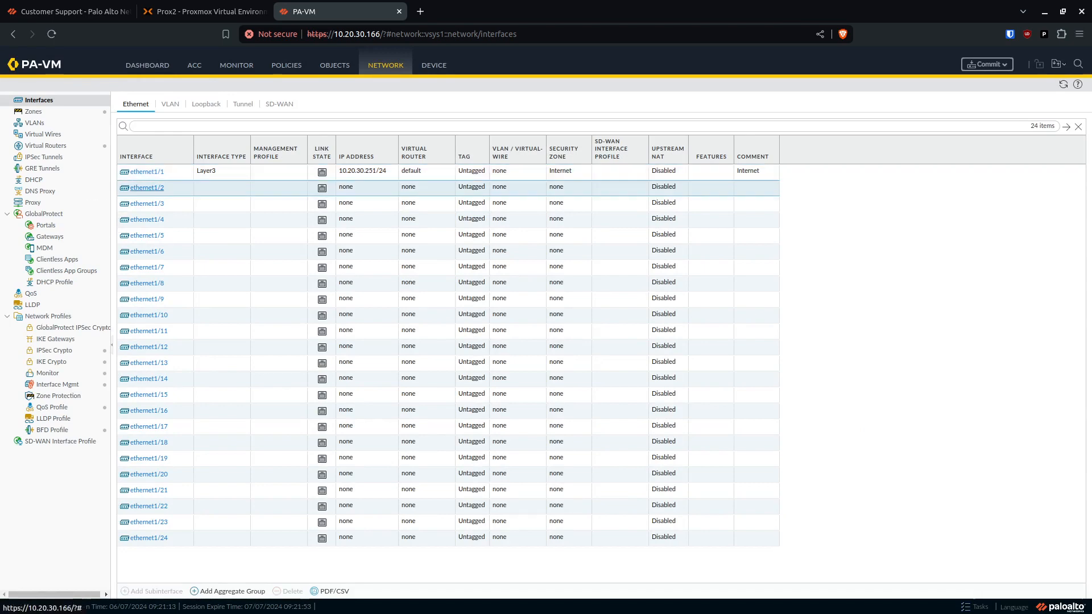
Set the comment of ethernet1/2 to Inside and its interface type to Layer3
left_click(147, 187)
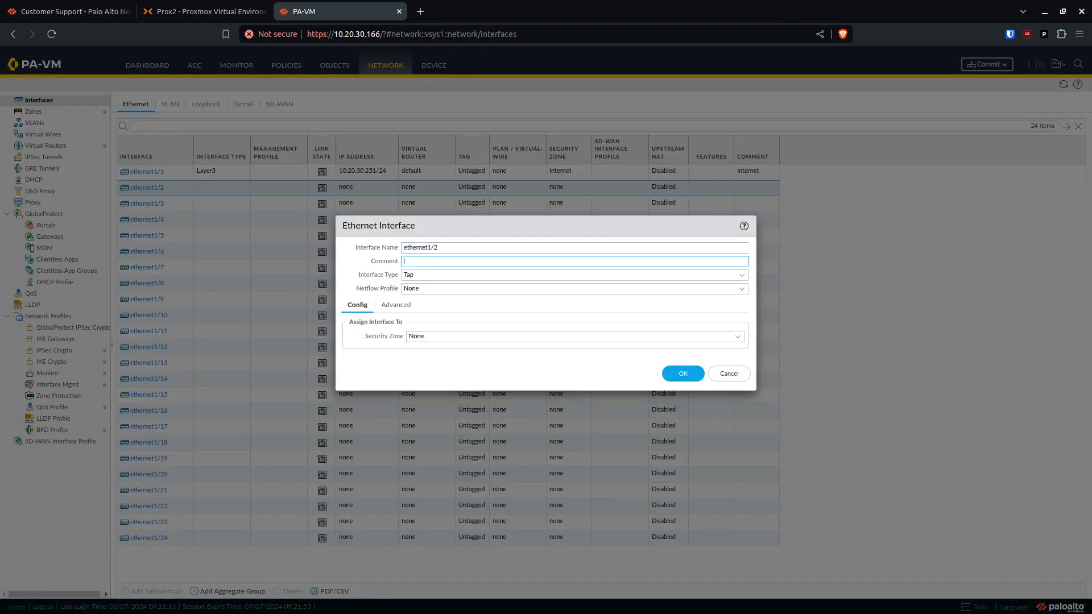
type("Inside")
left_click(574, 275)
left_click(574, 340)
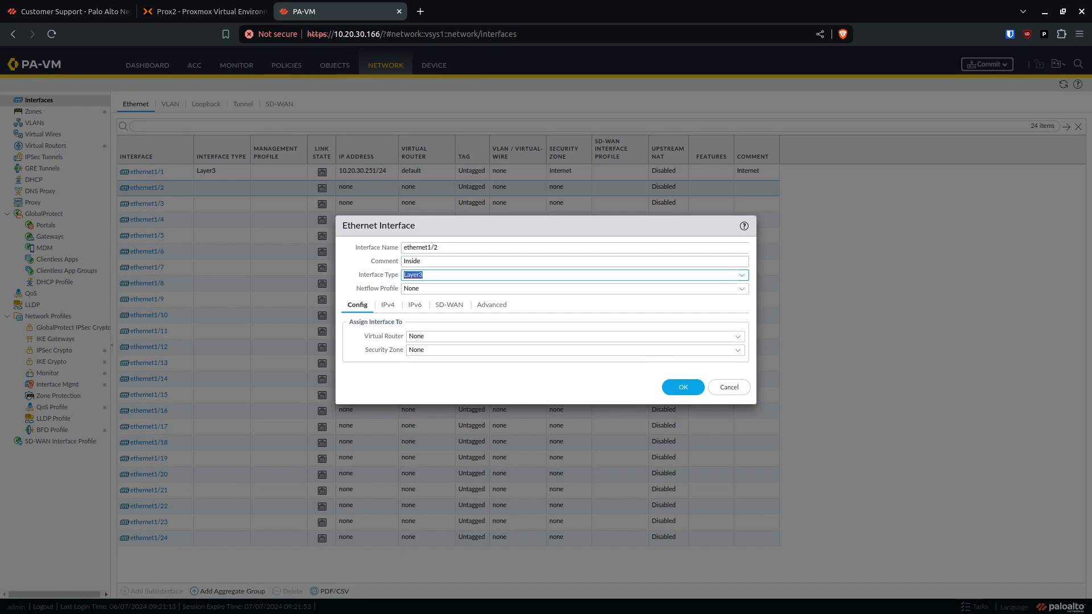
Assign ethernet1/2 to the default virtual router and the Inside security zone
left_click(574, 336)
left_click(422, 363)
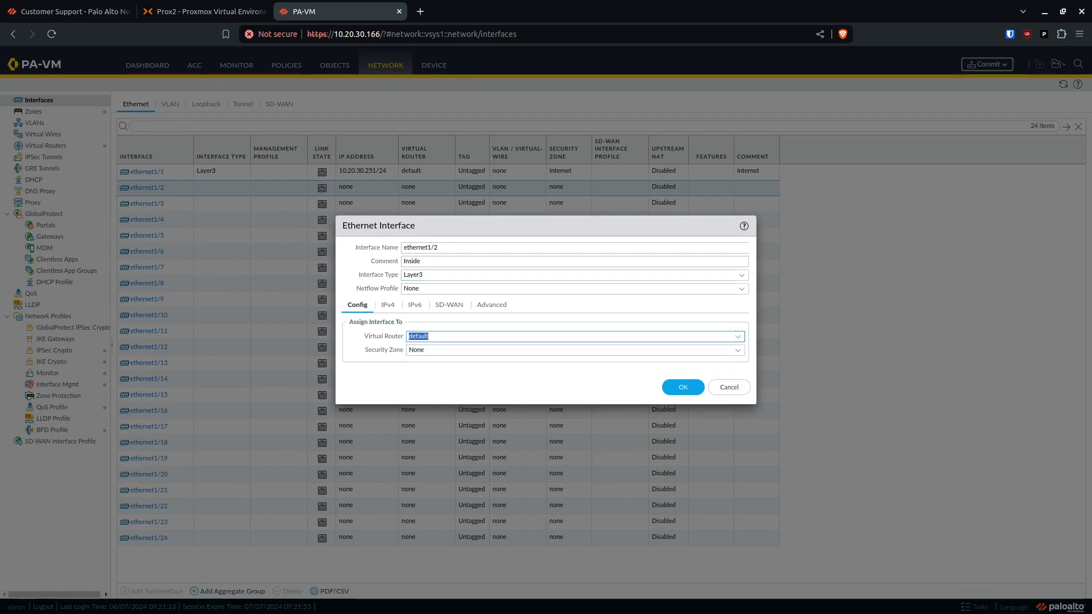
left_click(575, 350)
key("Down")
key("Down")
key("Up")
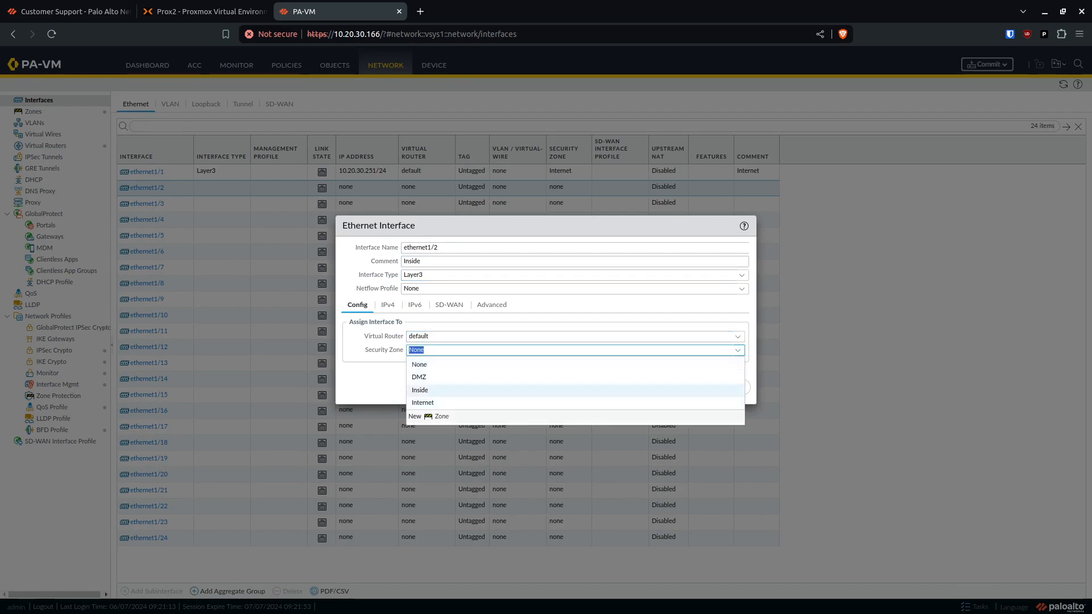
key("Return")
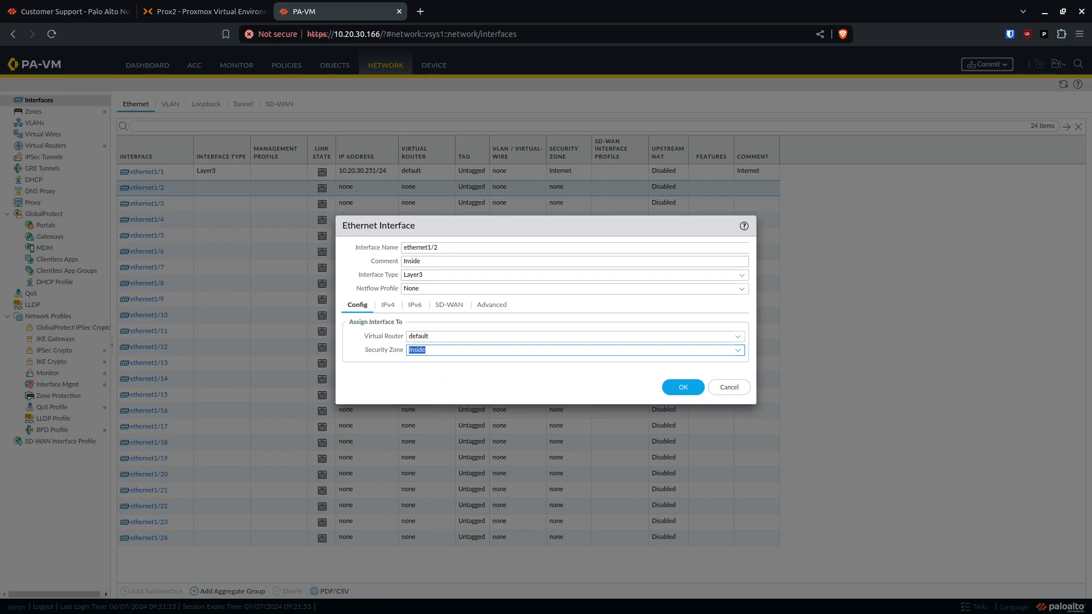
Add a blank static IPv4 entry to ethernet1/2 and look up the bridge subnets of node Prox2 in Proxmox
left_click(388, 306)
left_click(358, 426)
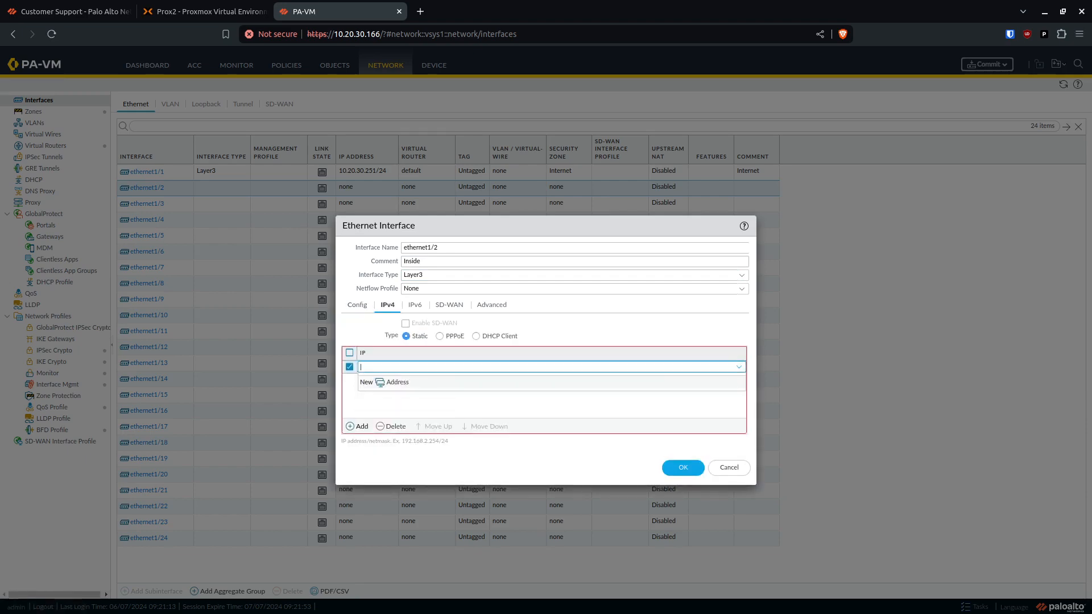
left_click(201, 11)
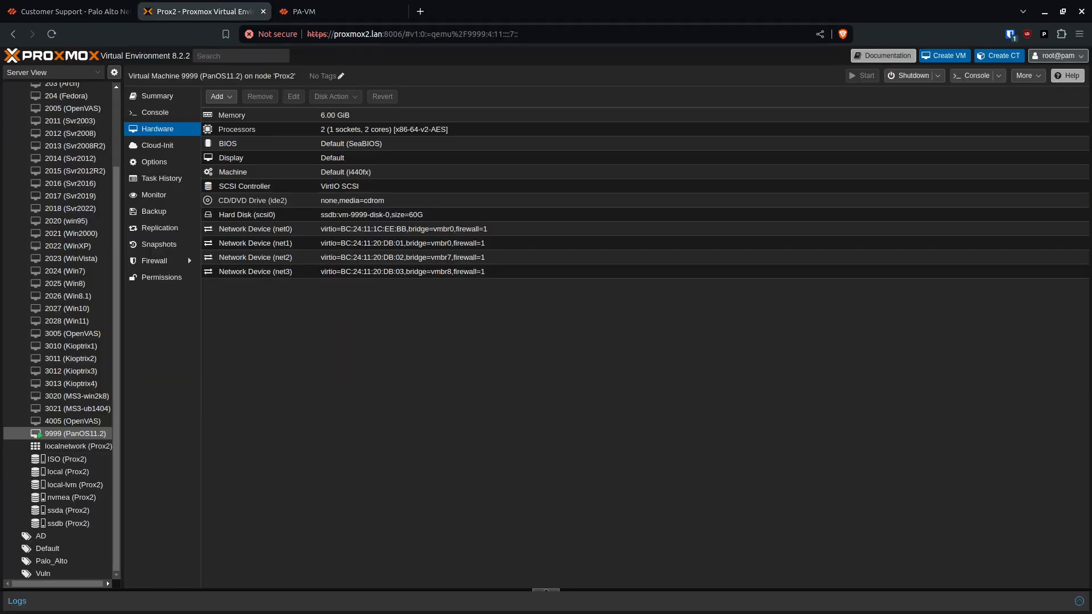
scroll(56, 171, "up", 3)
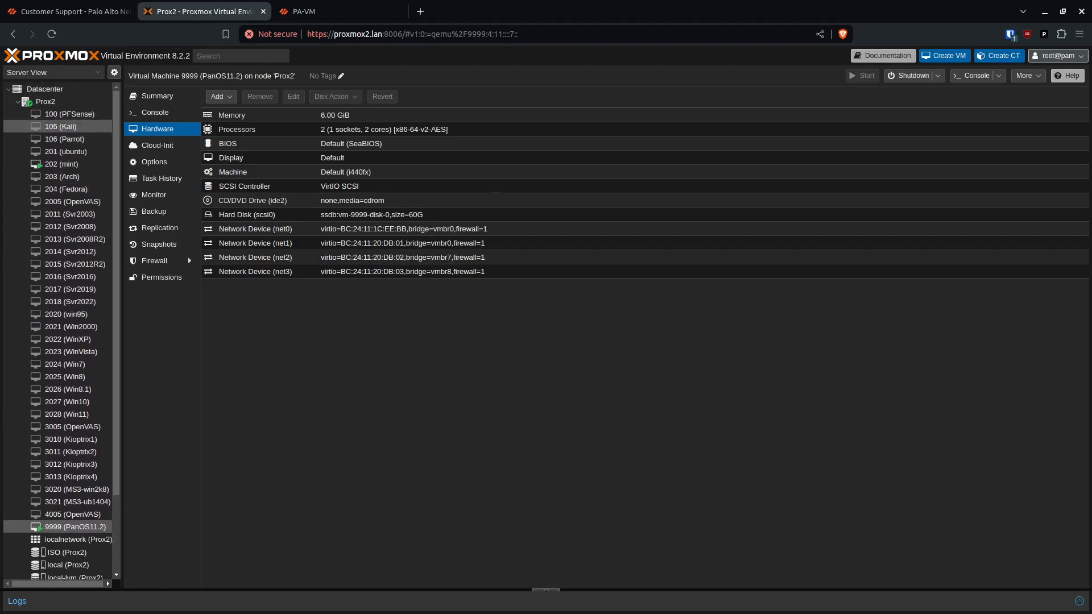
left_click(45, 101)
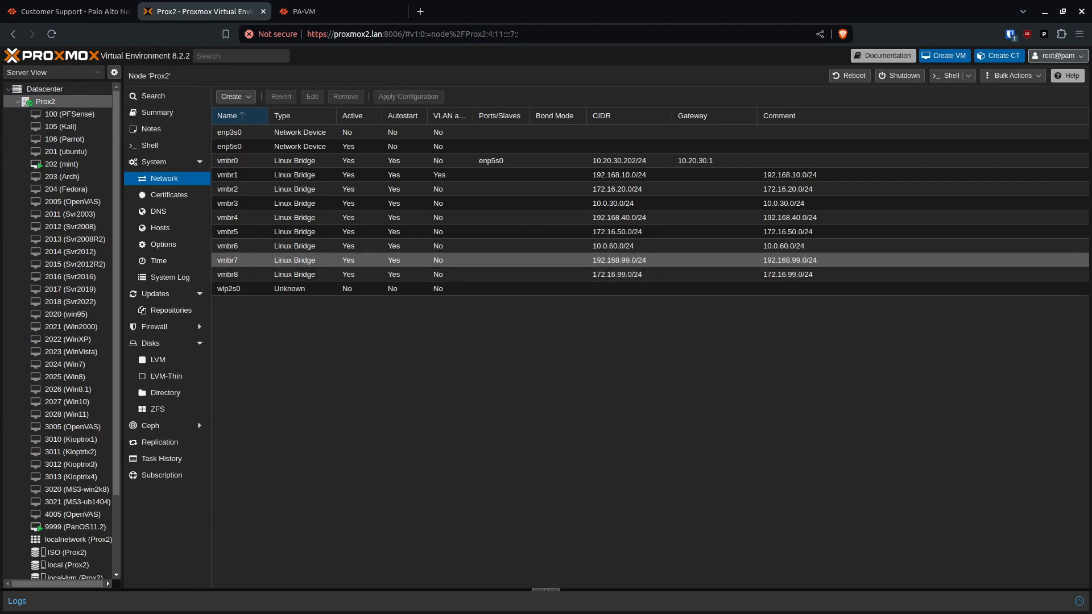
left_click(336, 11)
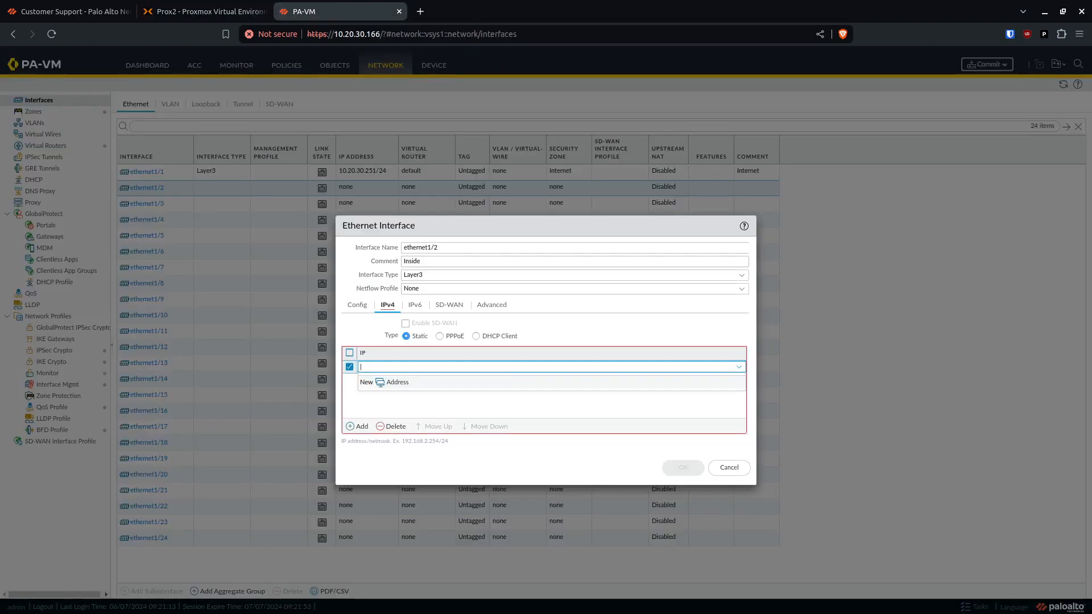
Give ethernet1/2 the static IPv4 address 192.168.99.1/24 and save the interface
type("19")
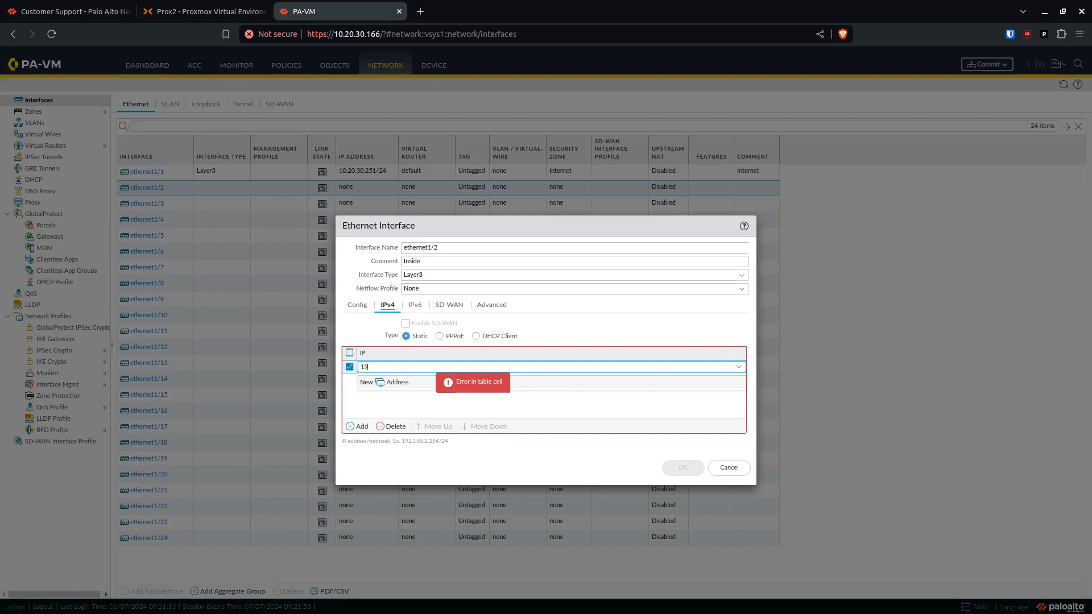
type("2.168")
key("ctrl+a")
type("192.168.99")
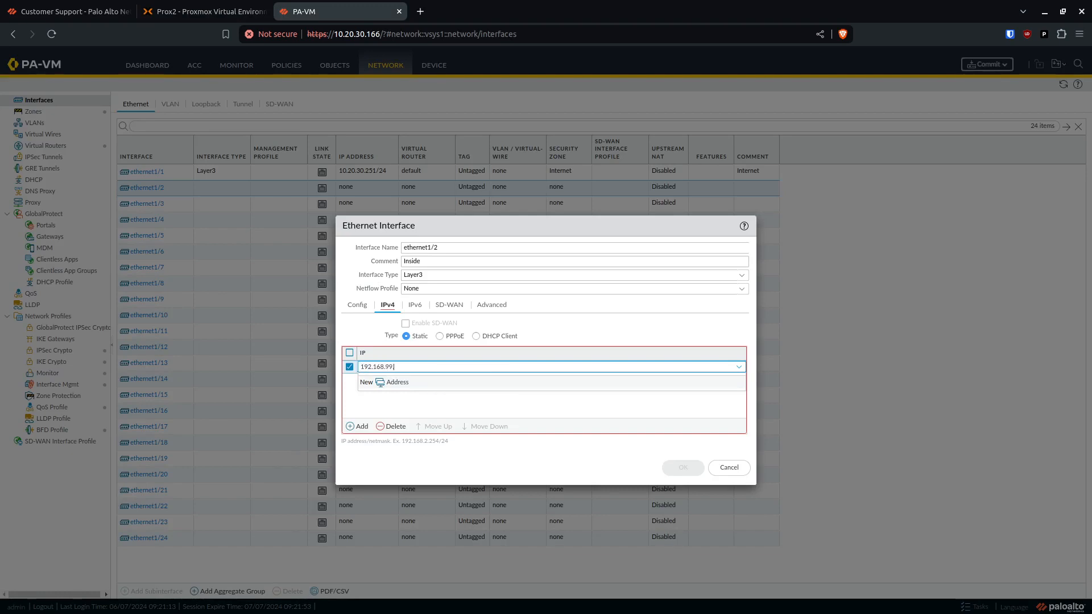
type(".1/24")
key("Return")
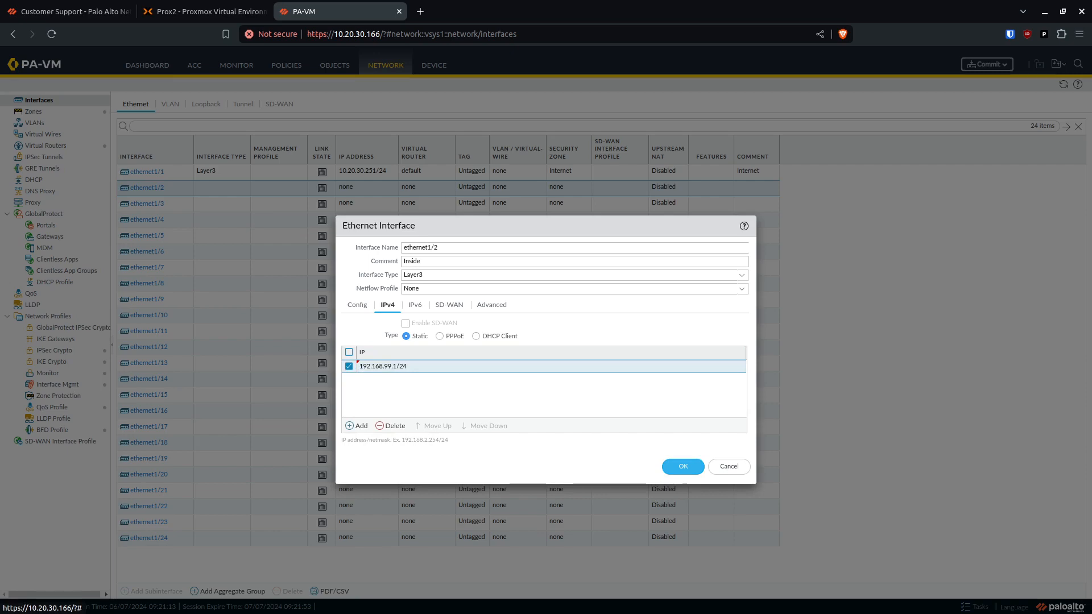
left_click(683, 466)
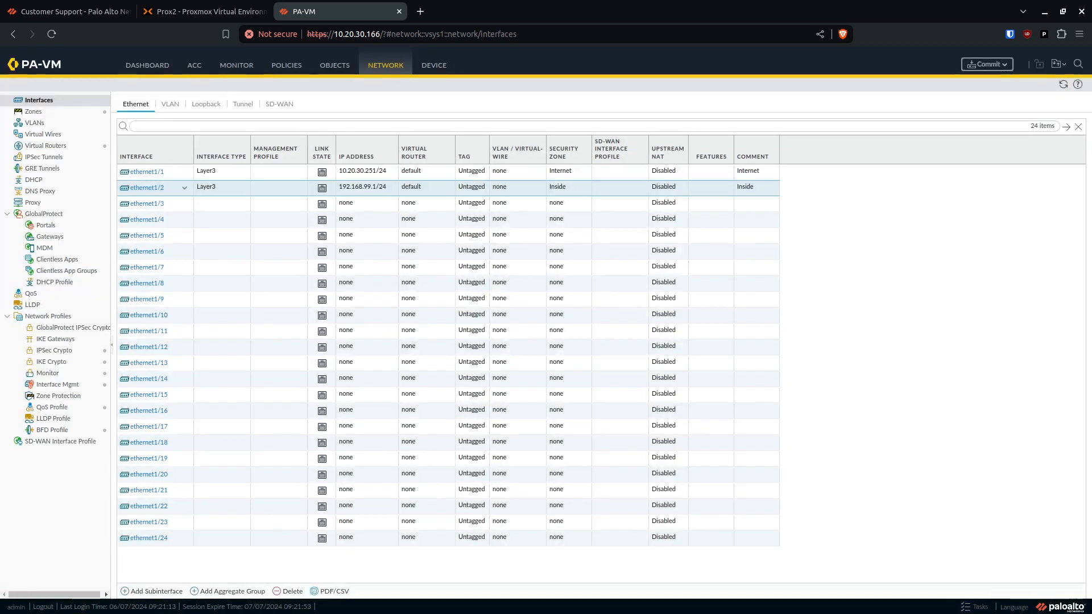
Set the comment of ethernet1/3 to DMZ and its interface type to Layer3
left_click(147, 203)
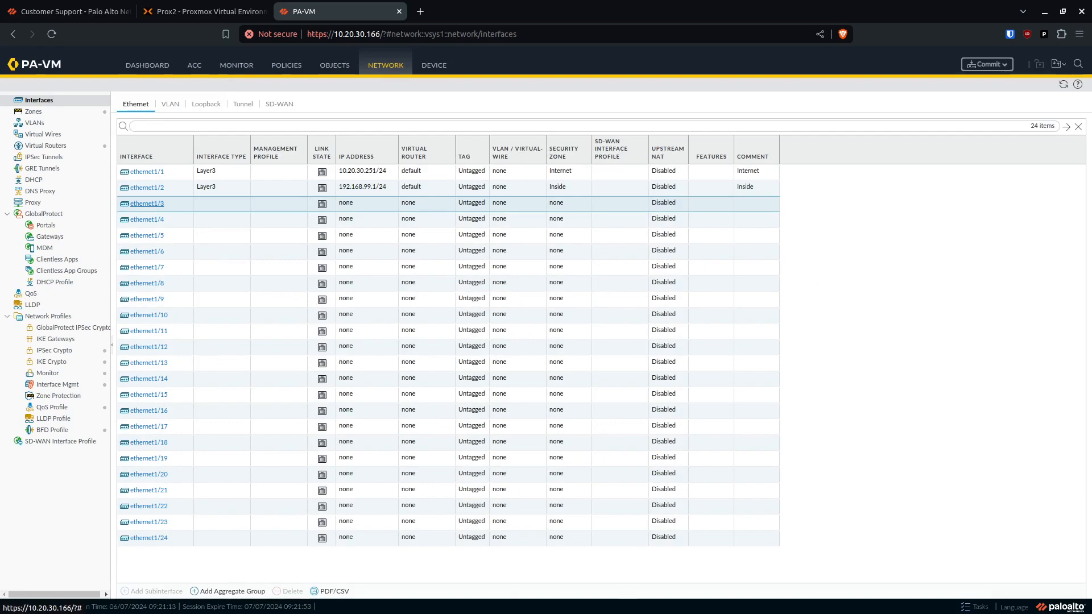
left_click(146, 203)
left_click(489, 262)
type("DMZ")
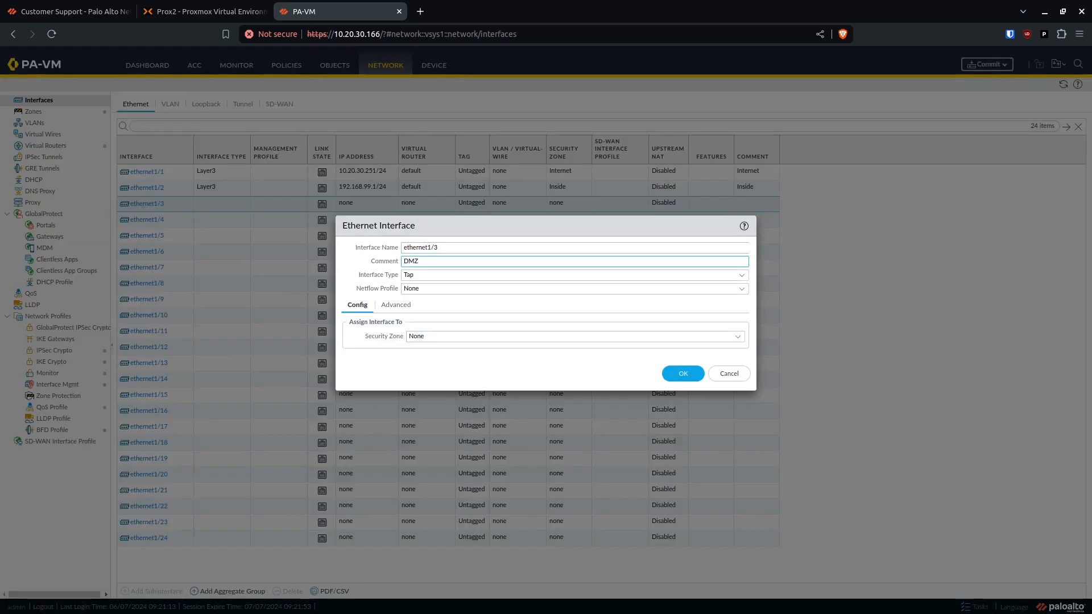
left_click(489, 276)
left_click(432, 340)
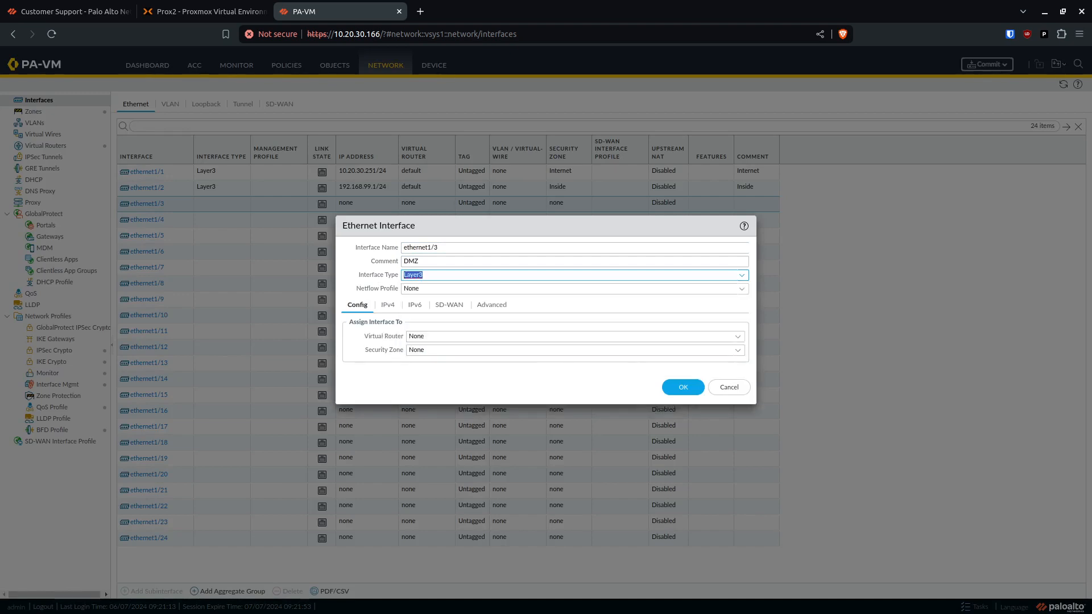
Assign ethernet1/3 to the default virtual router and the DMZ security zone
left_click(489, 336)
left_click(432, 364)
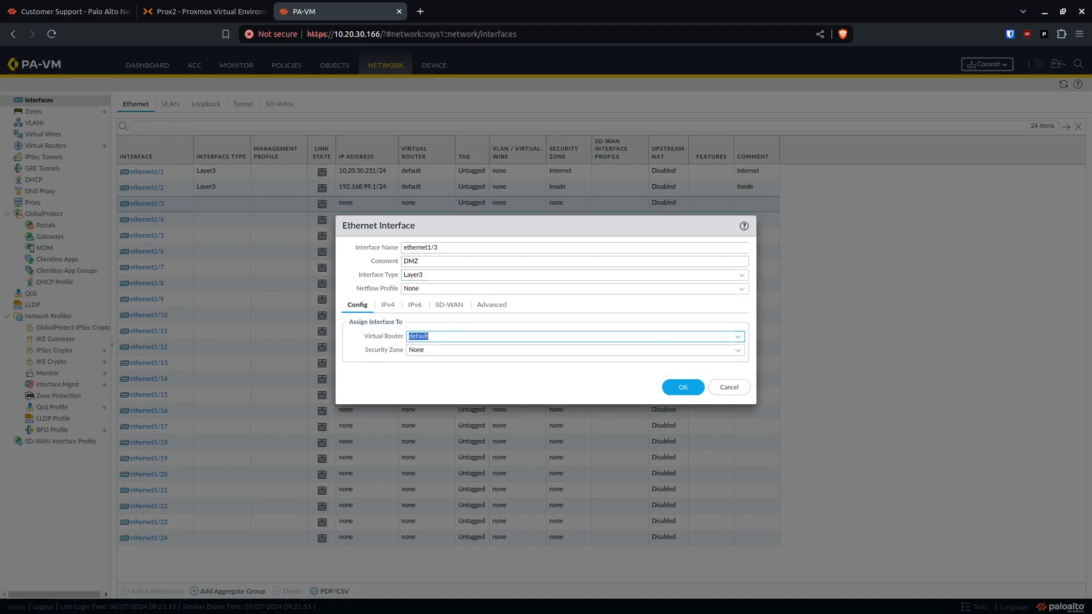
left_click(488, 350)
left_click(432, 377)
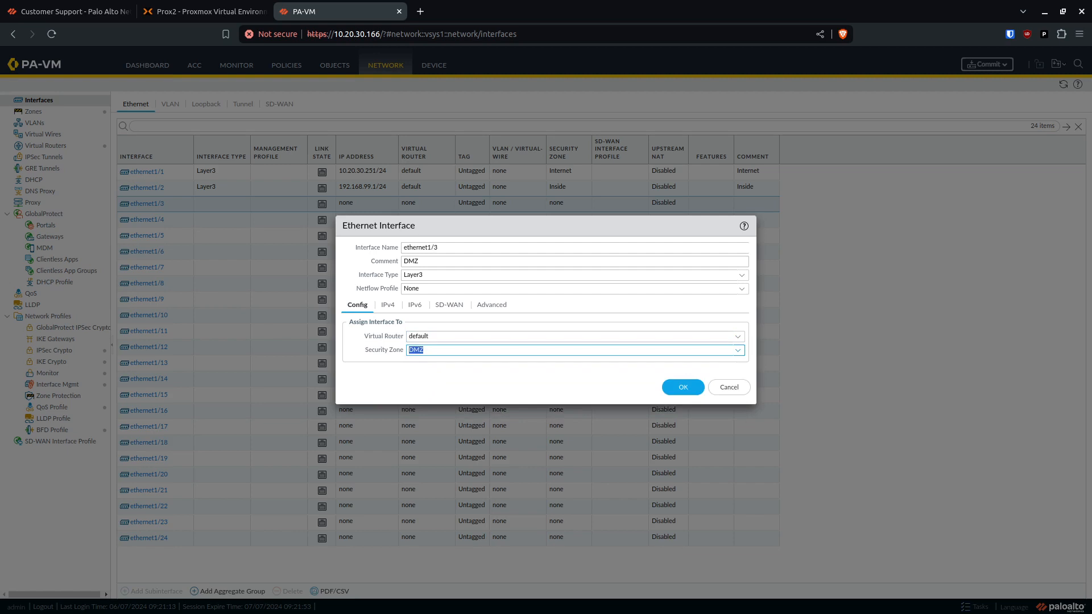
Give ethernet1/3 the static IPv4 address 172.16.99.1/24 and save the interface
left_click(388, 305)
left_click(359, 426)
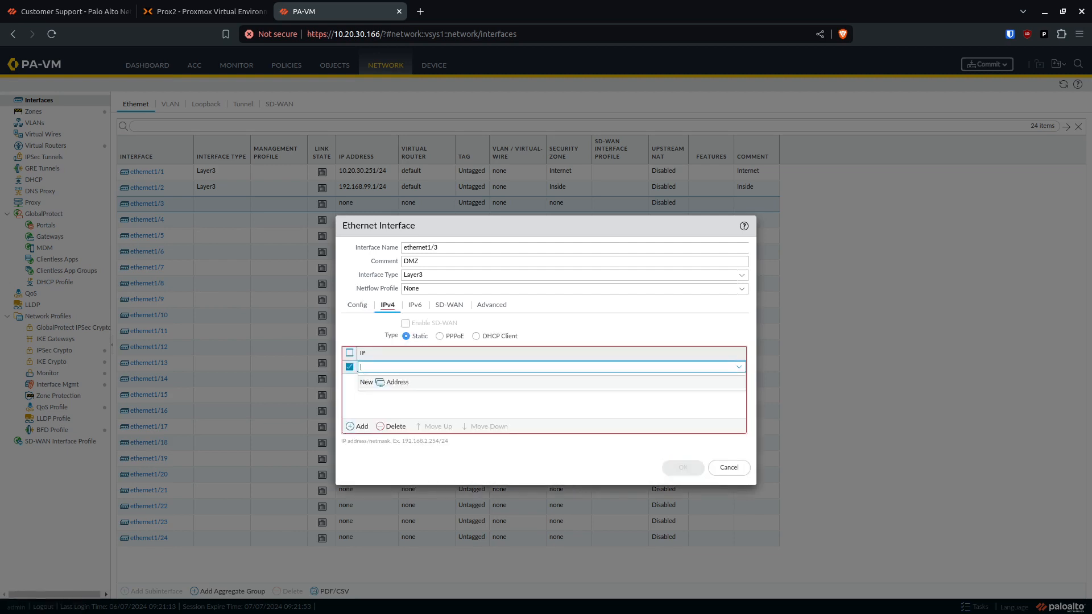
type("172.16.99.1")
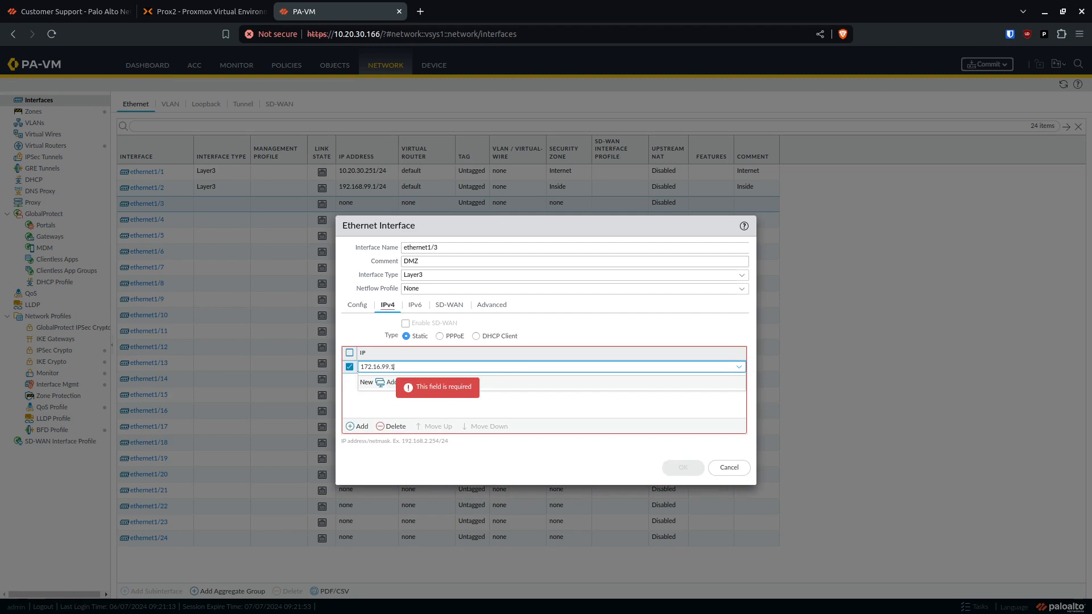
type("/24")
key("Return")
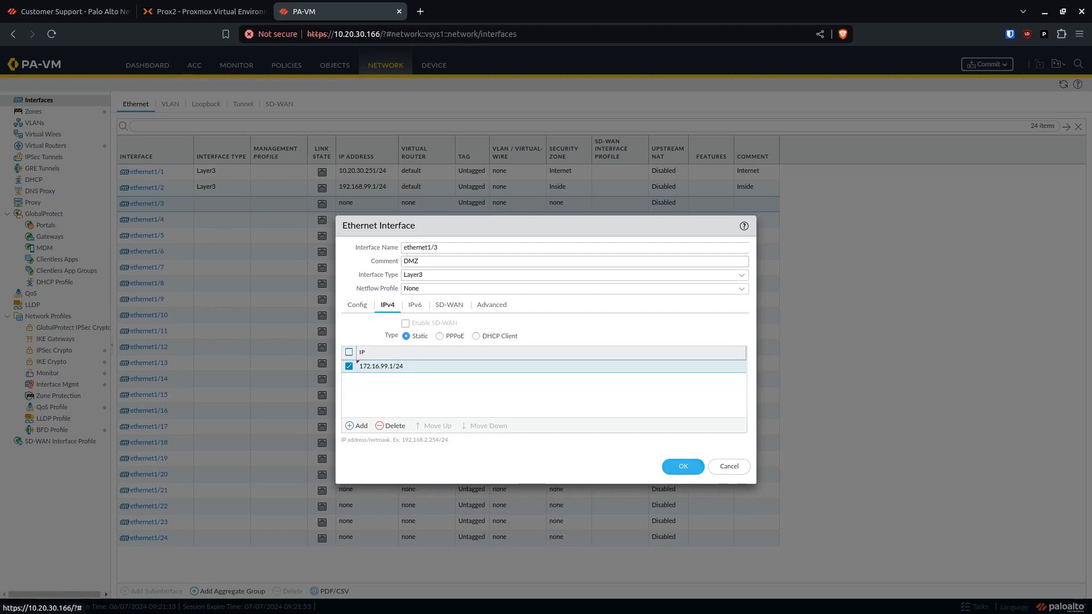
left_click(683, 466)
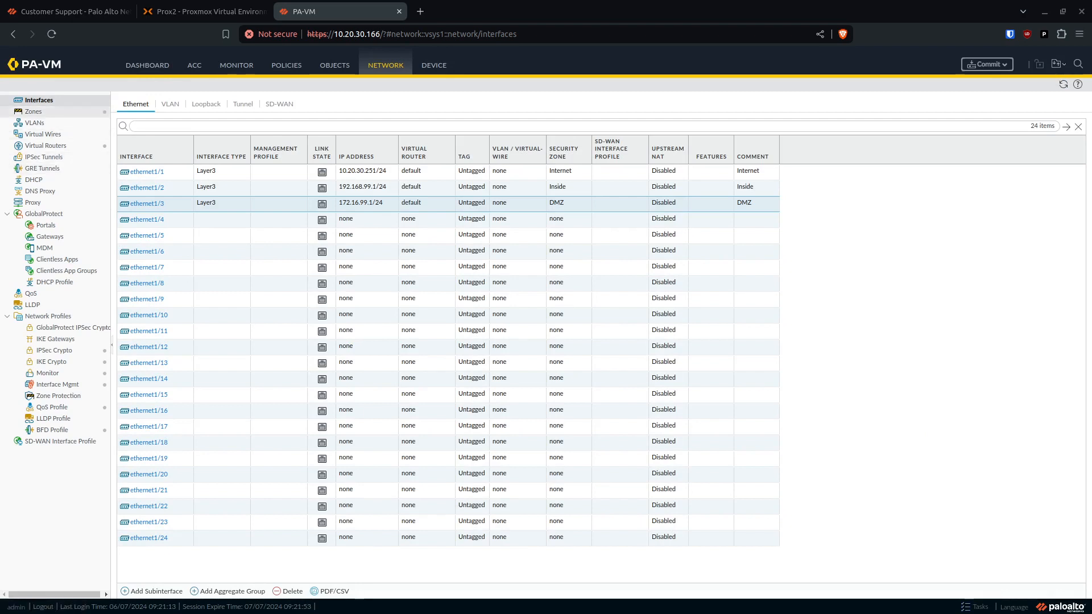
Add a DHCP server on ethernet1/2 with the IP pool 192.168.99.0/24
left_click(34, 179)
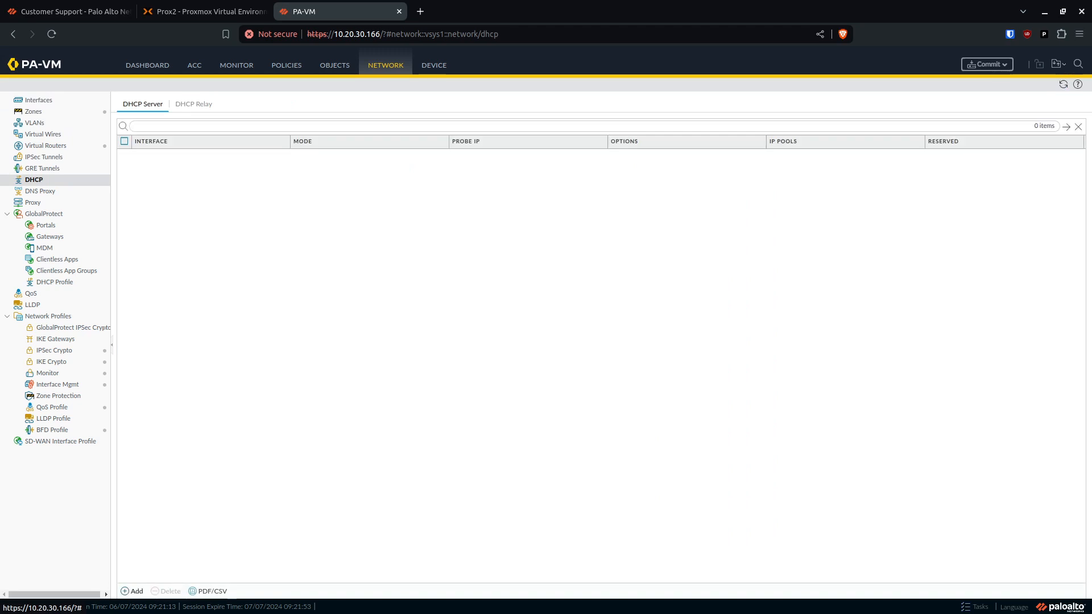
left_click(132, 591)
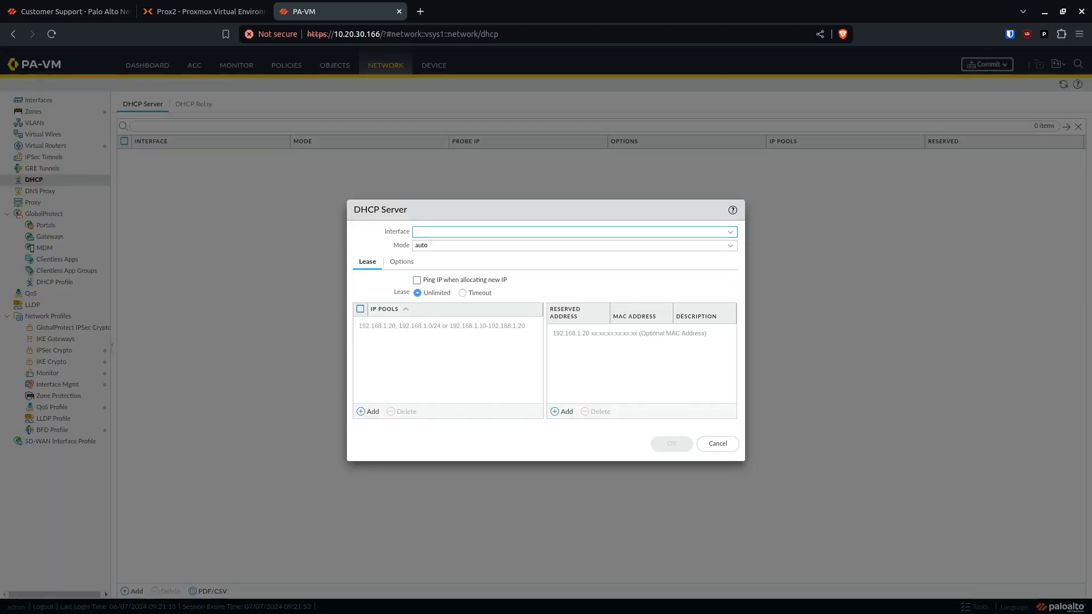
left_click(465, 232)
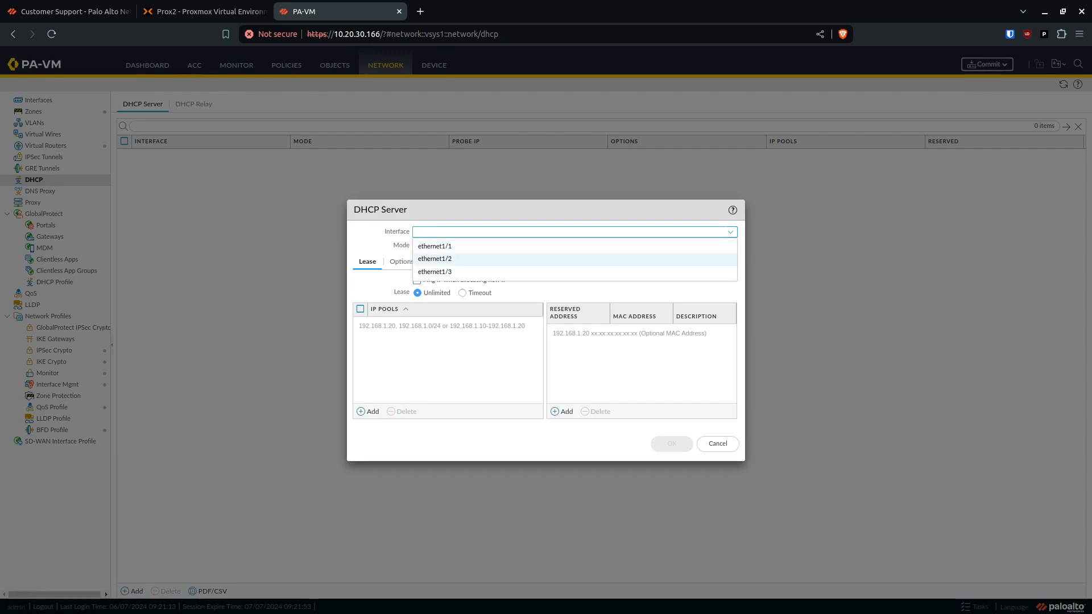
key("Return")
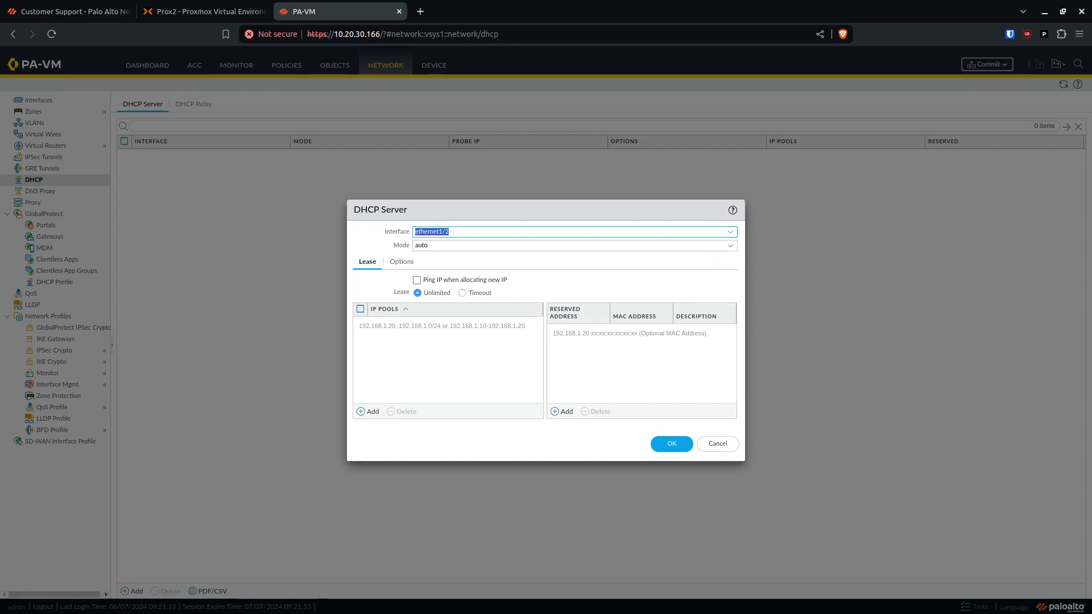
left_click(370, 411)
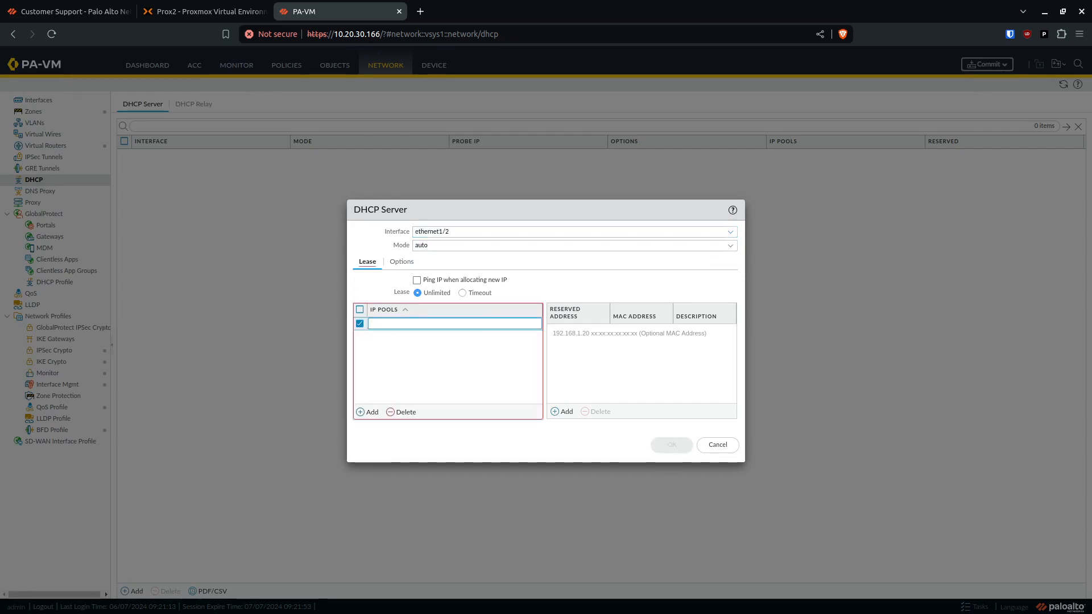
type("192.168.99.0/24")
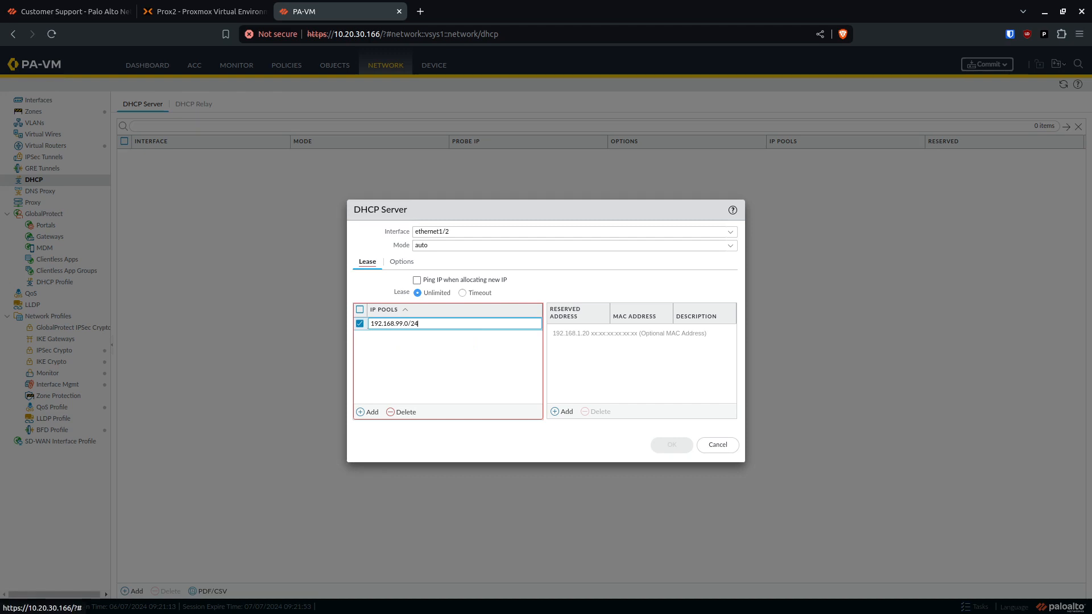
Set the ethernet1/2 DHCP server's gateway to 192.168.99.1 and its subnet mask to 255.255.255.0
left_click(402, 261)
left_click(401, 262)
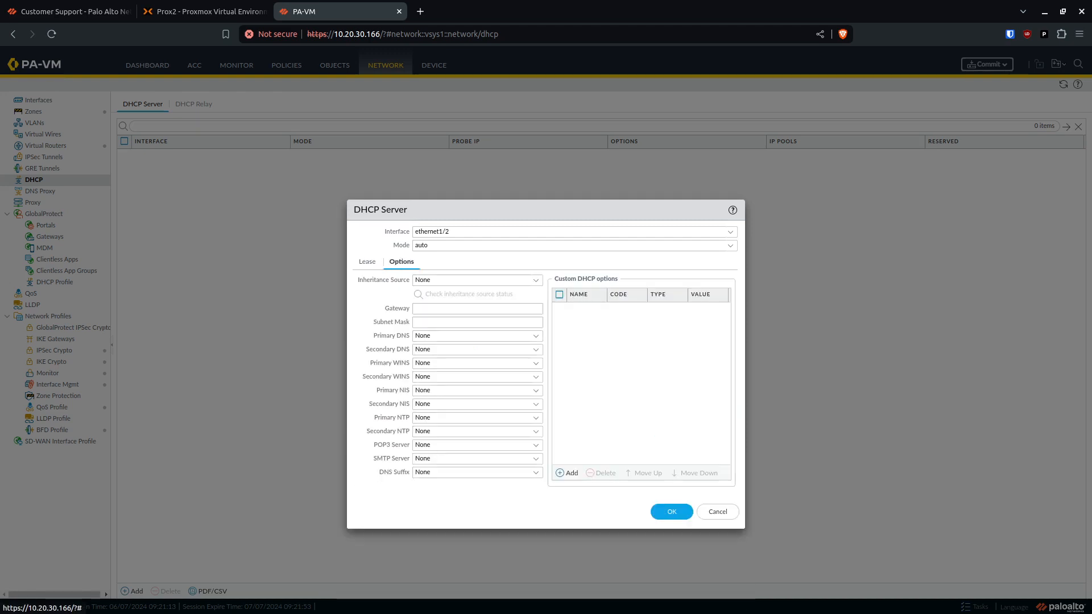
left_click(477, 309)
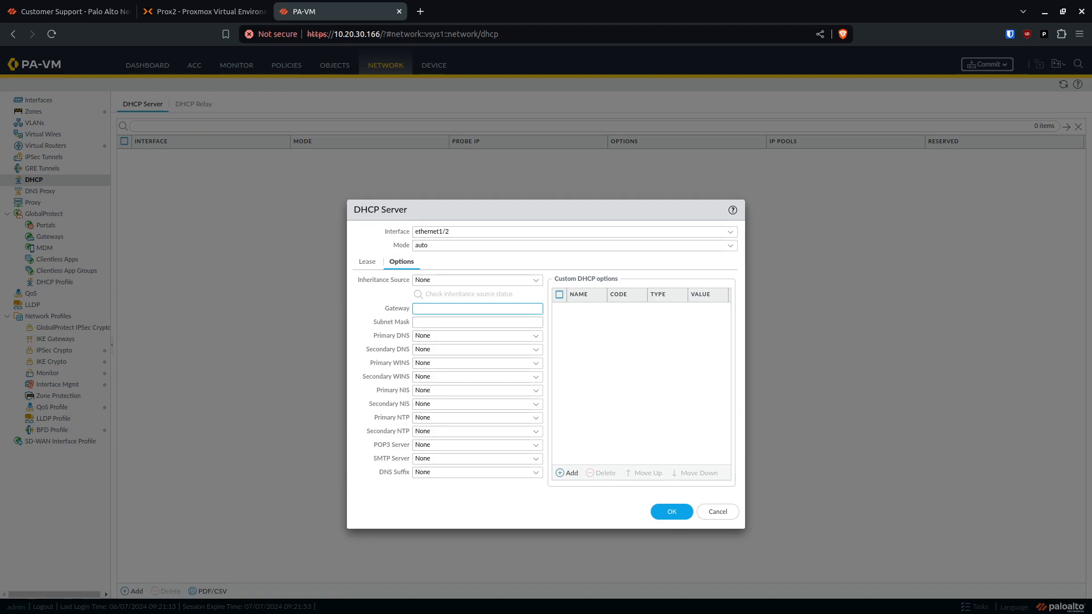
type("192")
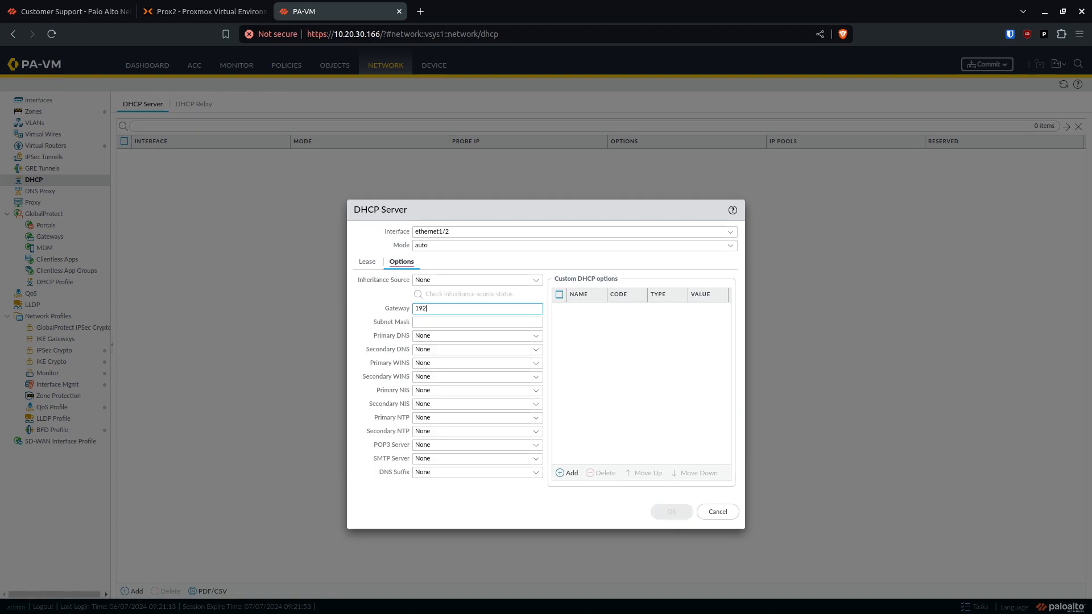
type(".168.99.1")
key("Tab")
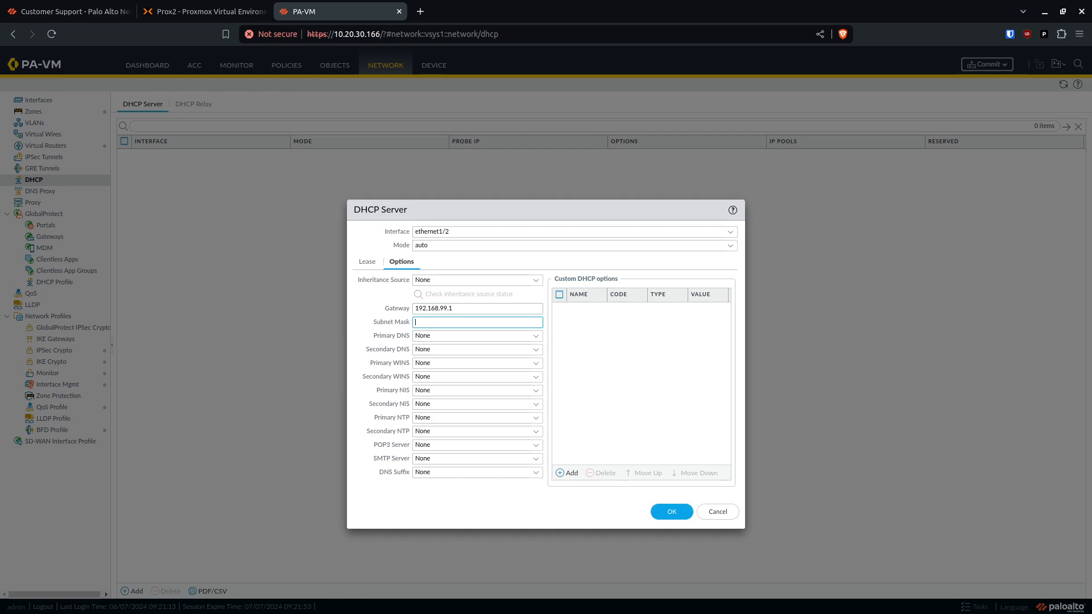
type("255.255.255.0")
key("Tab")
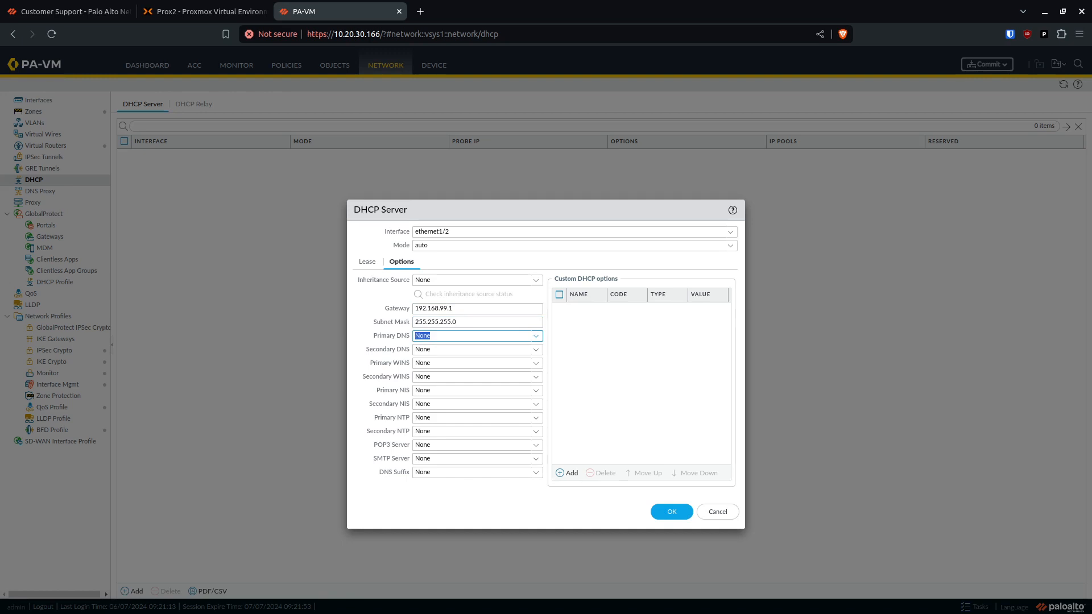
Set the DHCP server's primary DNS to 1.1.1.1 and secondary DNS to 8.8.8.8, and save the server
type("1.1.1.1")
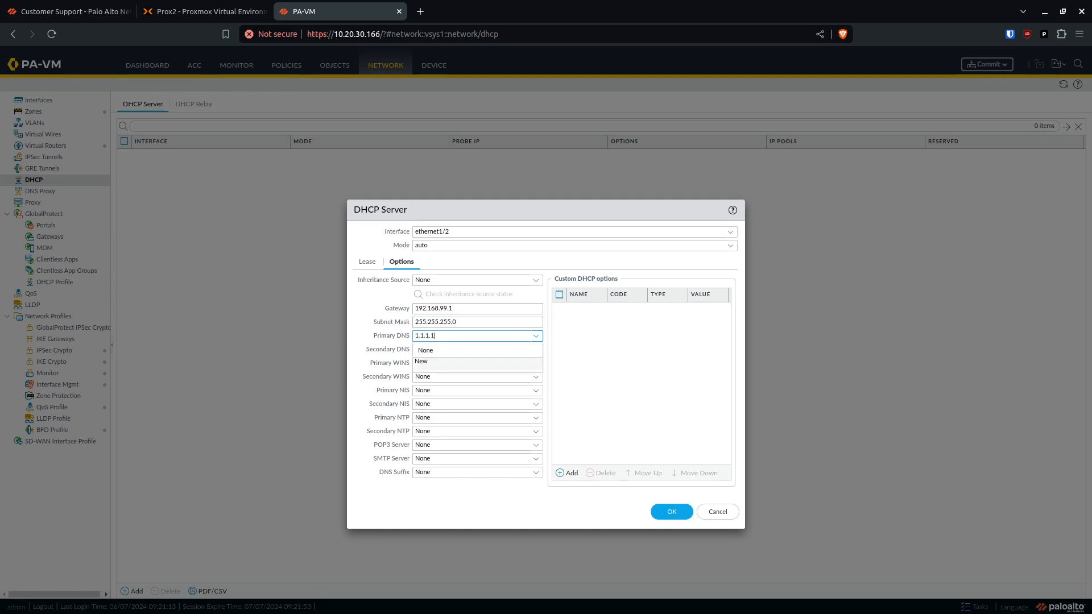
key("Tab")
type("8.8")
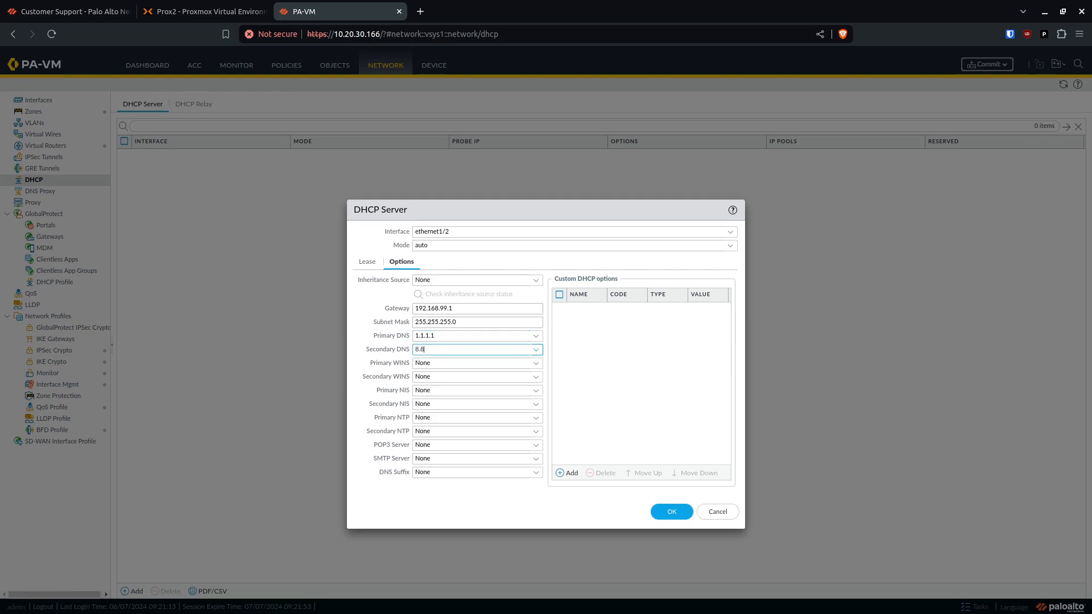
type(".8.8")
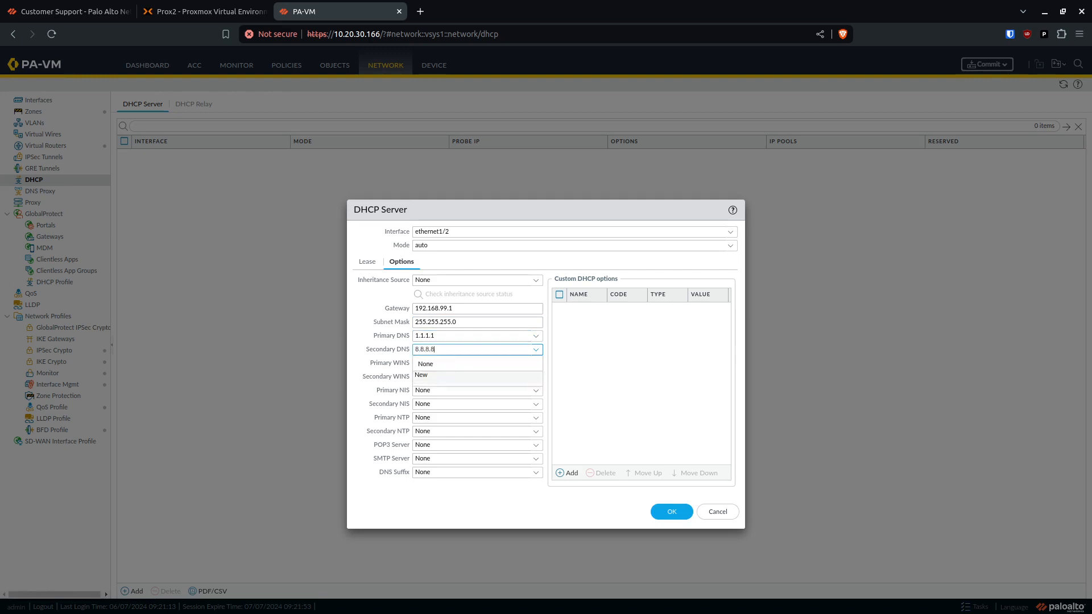
key("Tab")
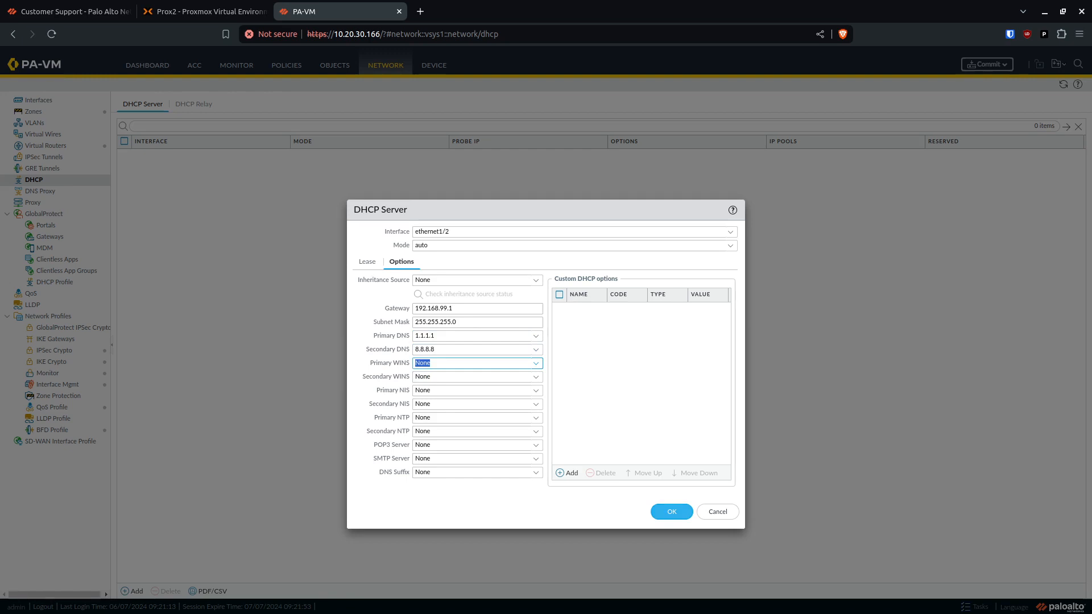
left_click(672, 511)
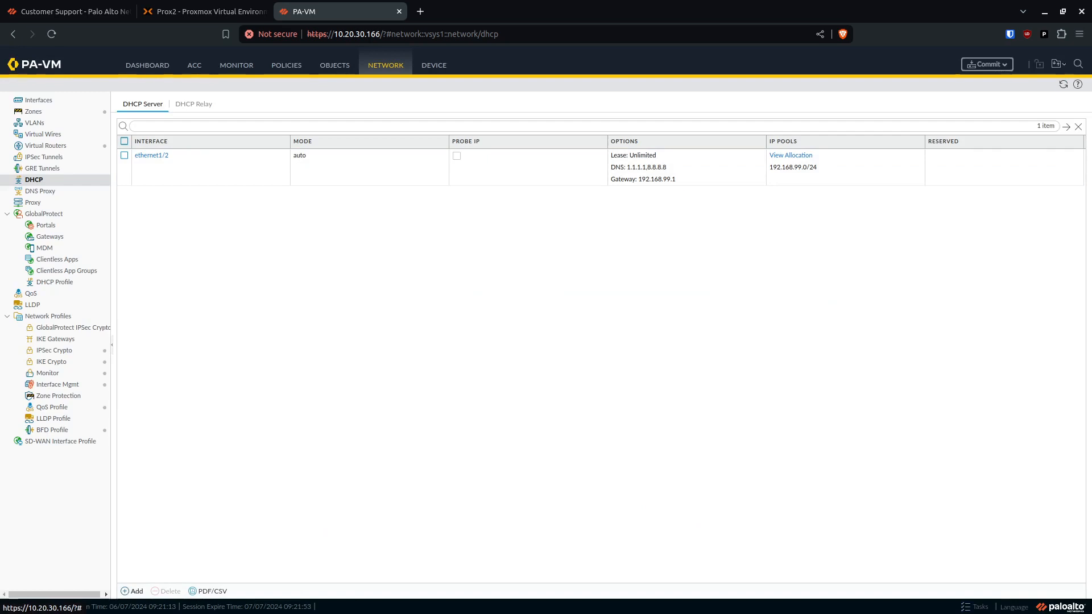
Add a second DHCP server, try DMZ as its interface, and enter the IP pool 172.16.99.0/24
left_click(133, 591)
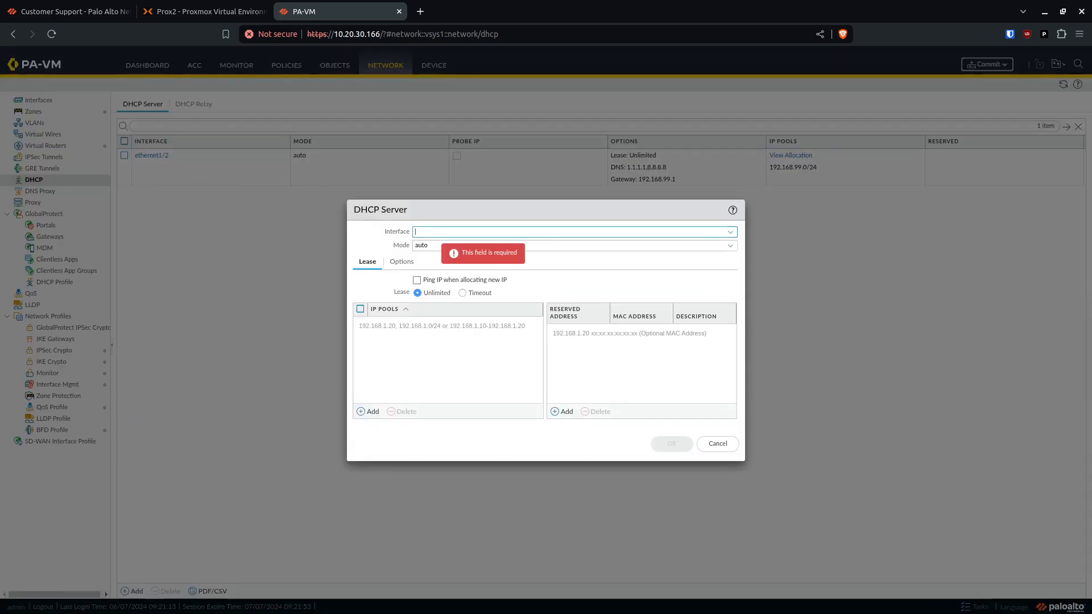
type("DMZ")
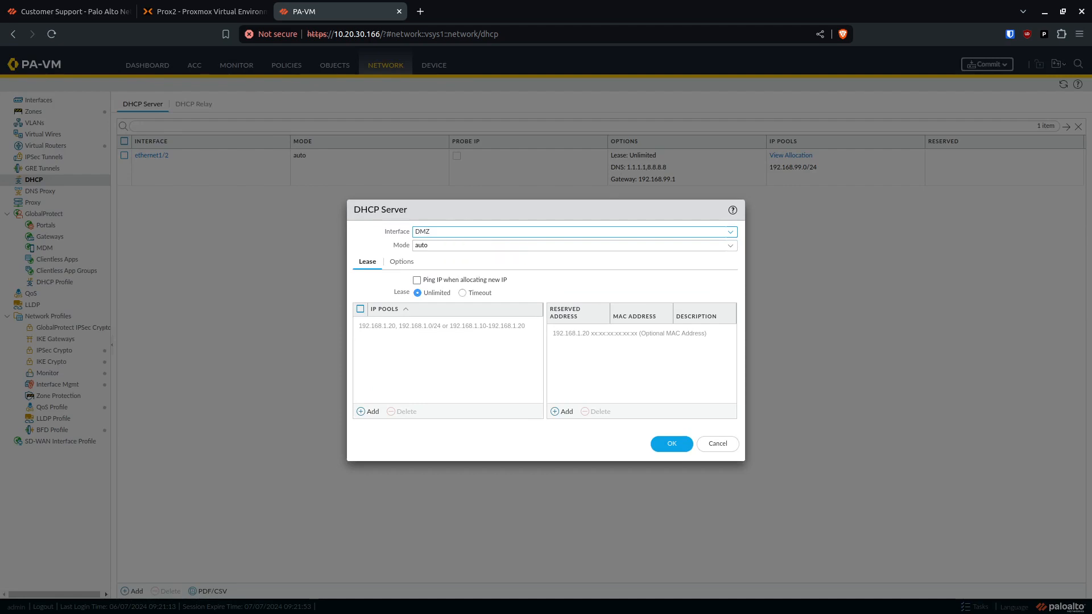
left_click(370, 411)
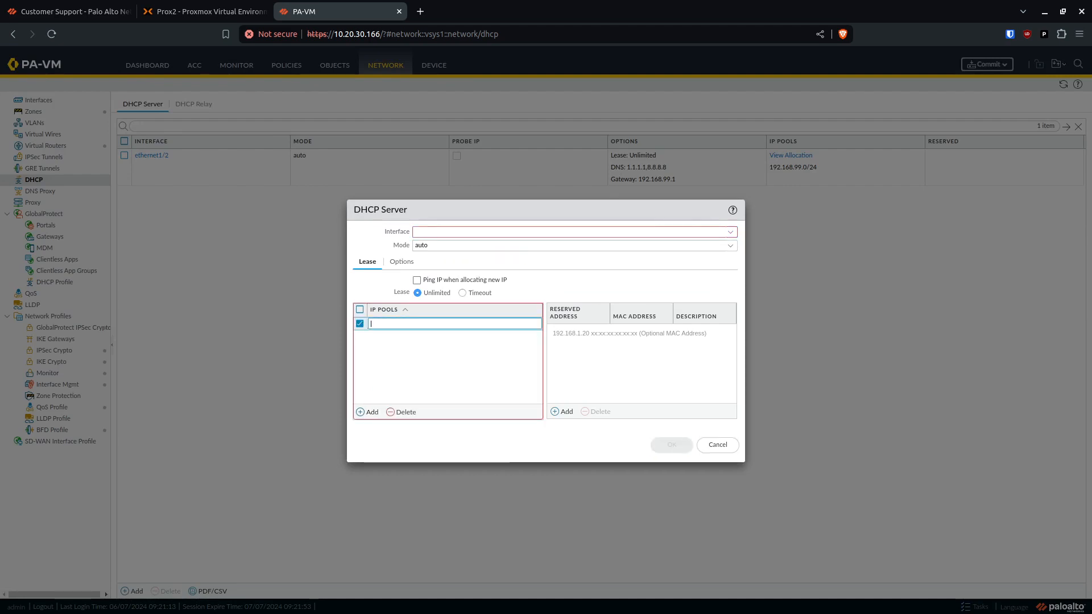
type("172.16.99.0/")
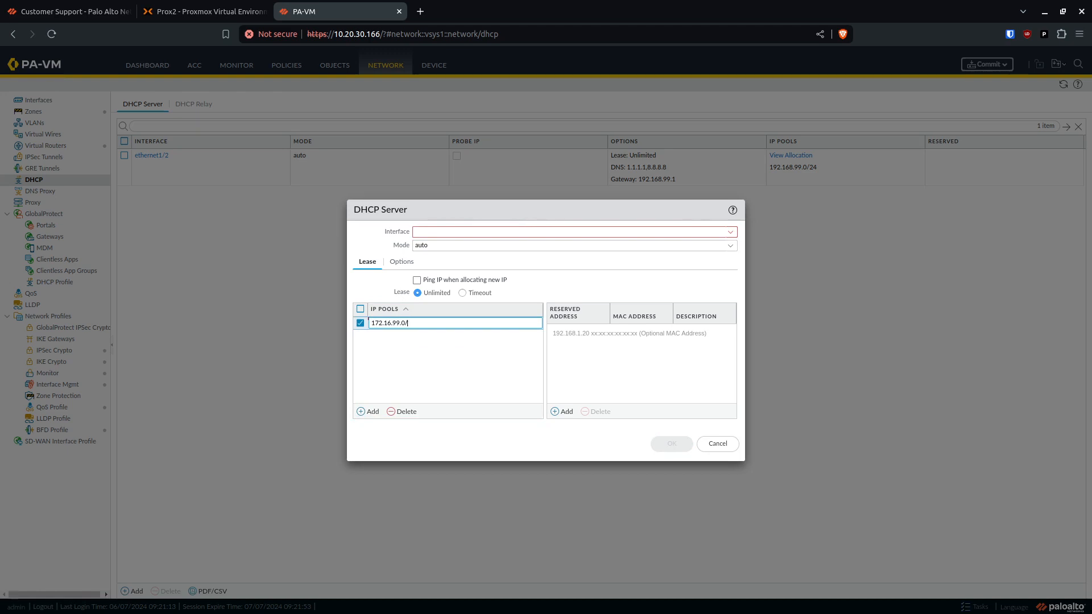
type("24")
Set the second DHCP server's gateway to 172.16.99.1 and its subnet mask to 255.255.255.0
left_click(401, 261)
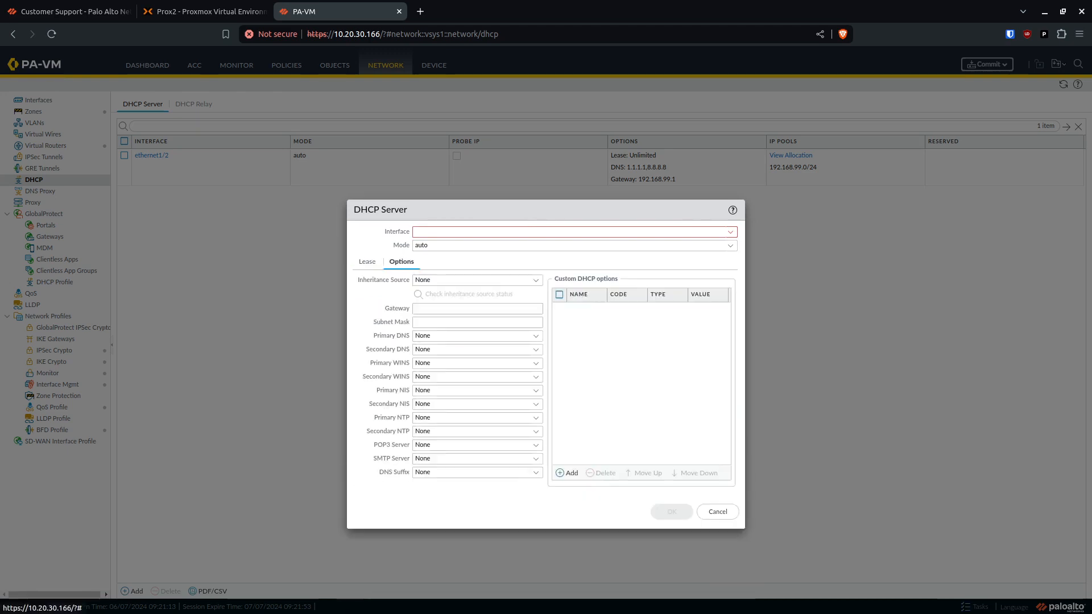
left_click(477, 309)
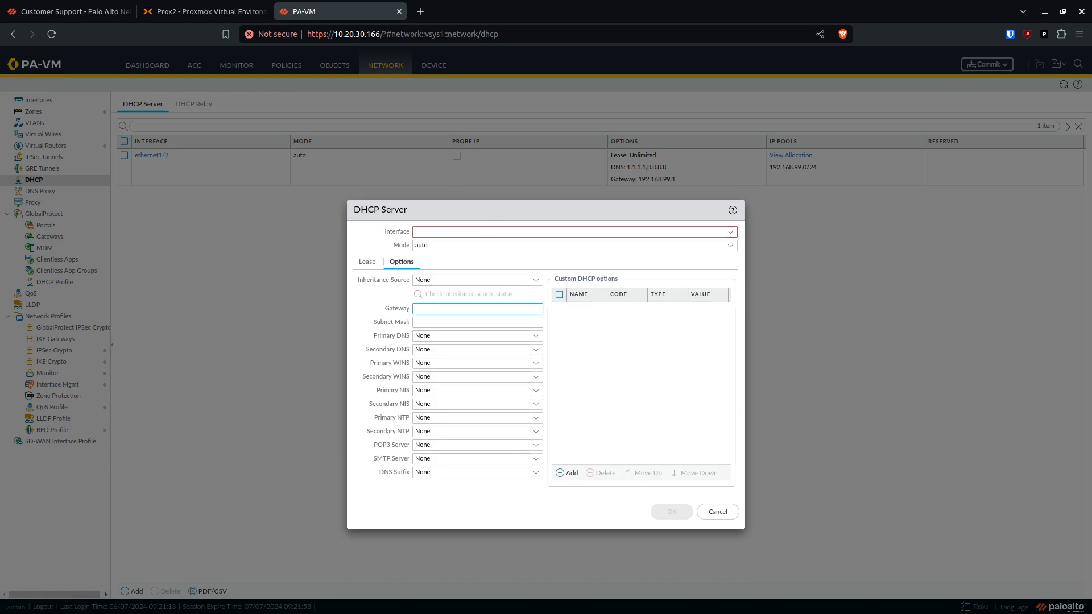
type("172.16.99.1")
key("Tab")
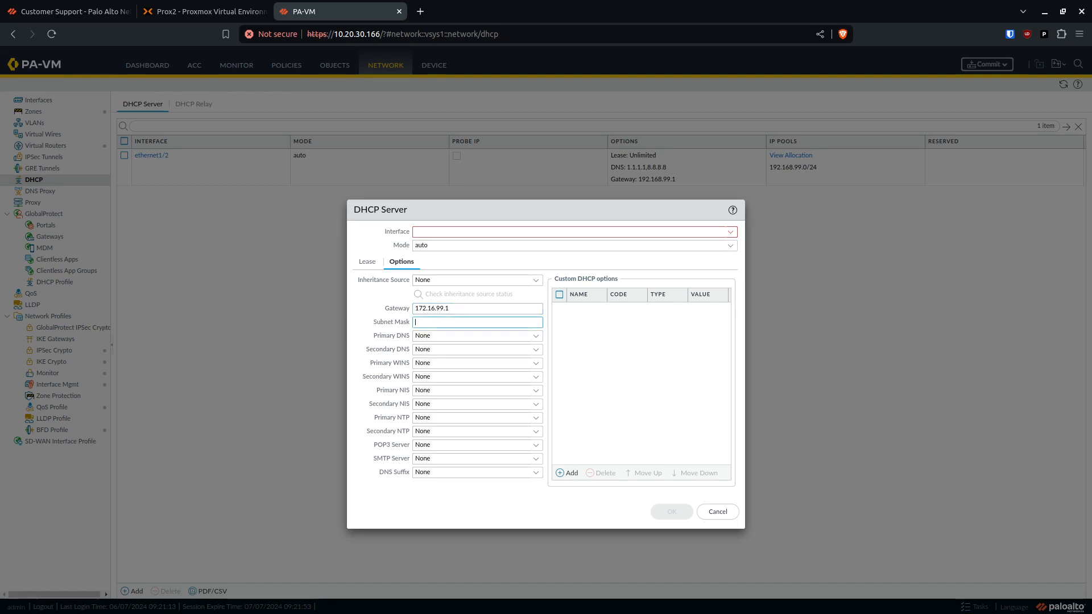
type("255")
type(".05")
type("55.255.0")
key("Tab")
Set the second DHCP server's primary DNS to 1.1.1.1 and secondary DNS to 8.8.8.8
type("1.1.1.1")
key("Tab")
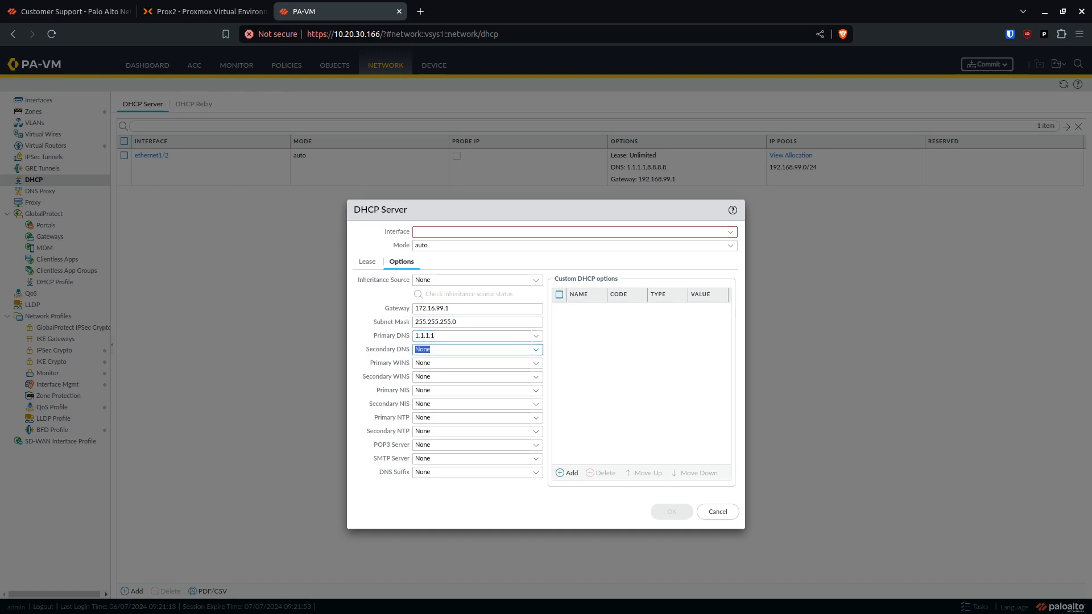
type("8.8.8.8")
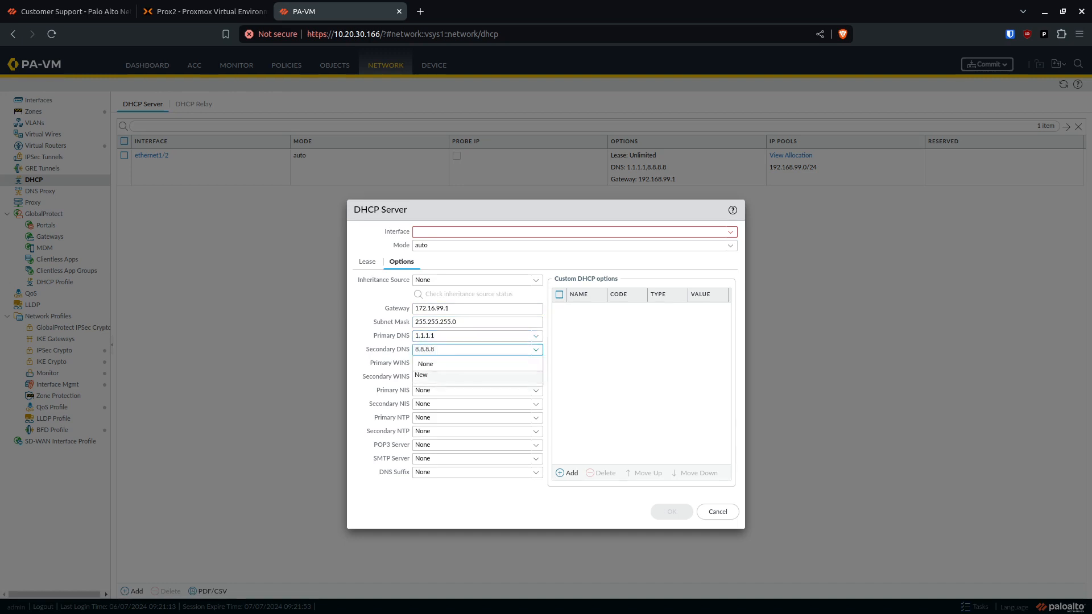
Assign the second DHCP server to interface ethernet1/3 and save the server
left_click(463, 232)
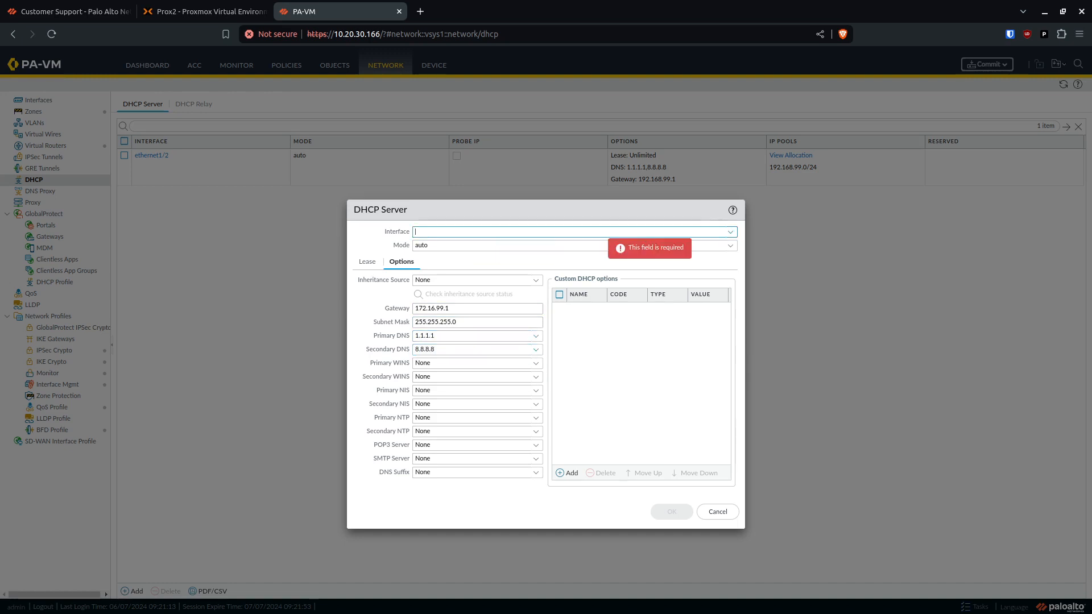
left_click(731, 232)
key("Return")
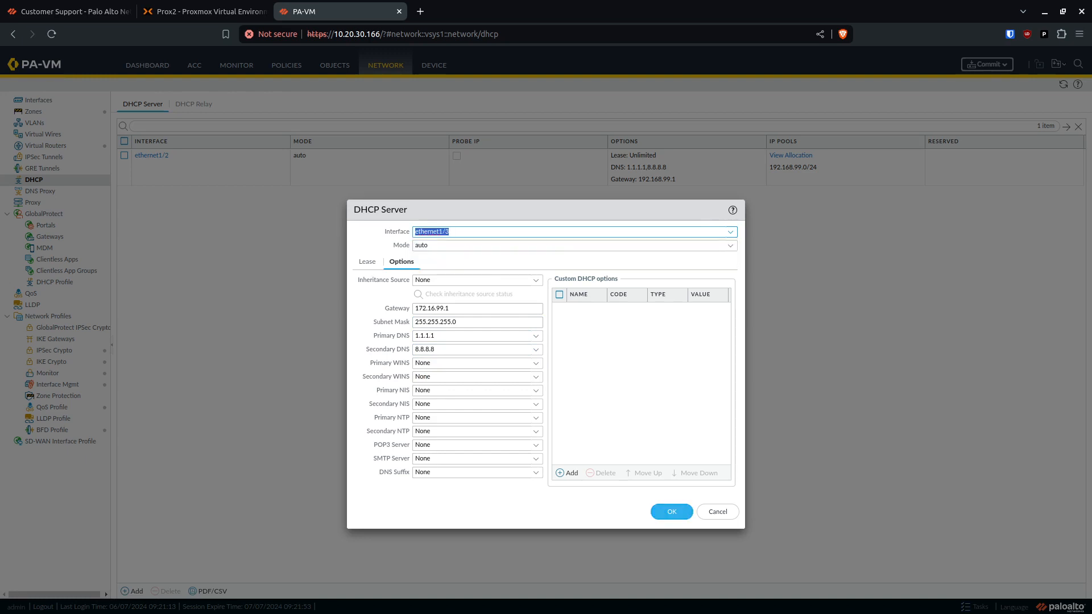
left_click(671, 512)
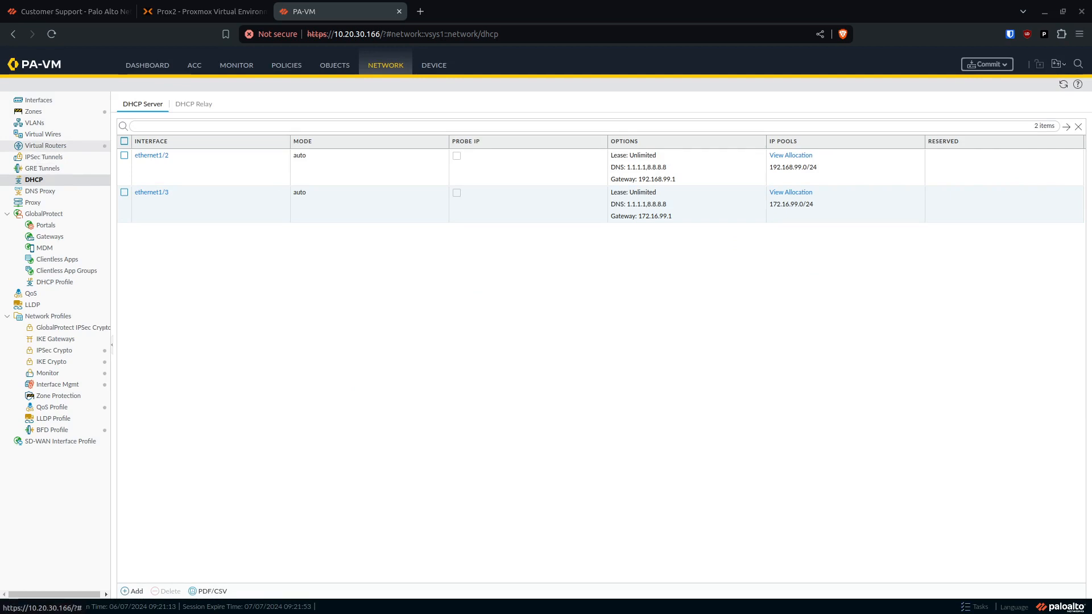
Add an IPv4 static route named Egress with destination 0.0.0.0/0 to the default virtual router
left_click(46, 147)
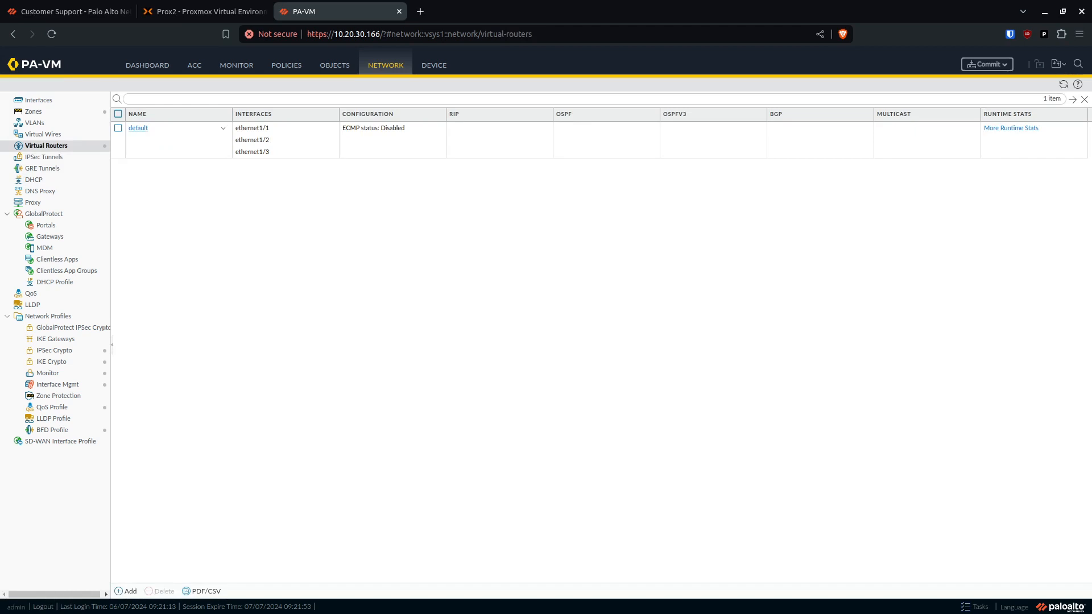
left_click(139, 128)
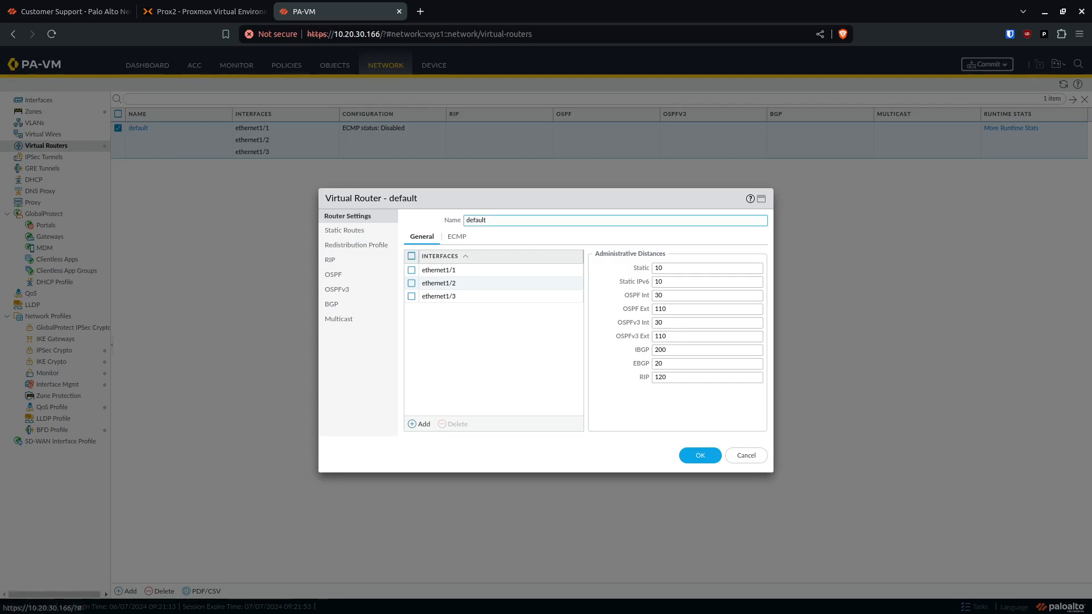
left_click(344, 230)
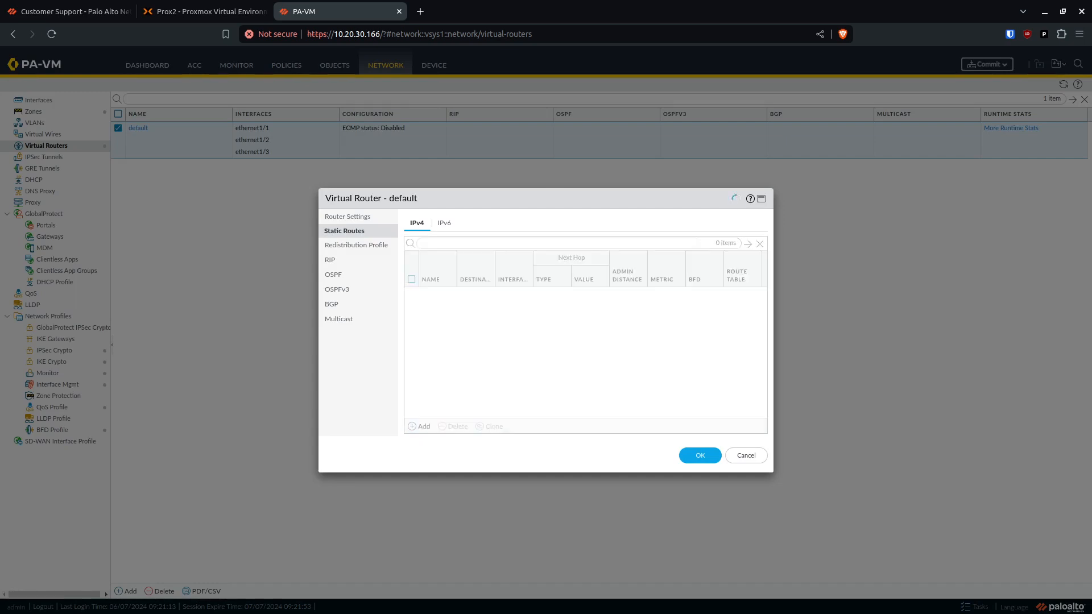
left_click(419, 426)
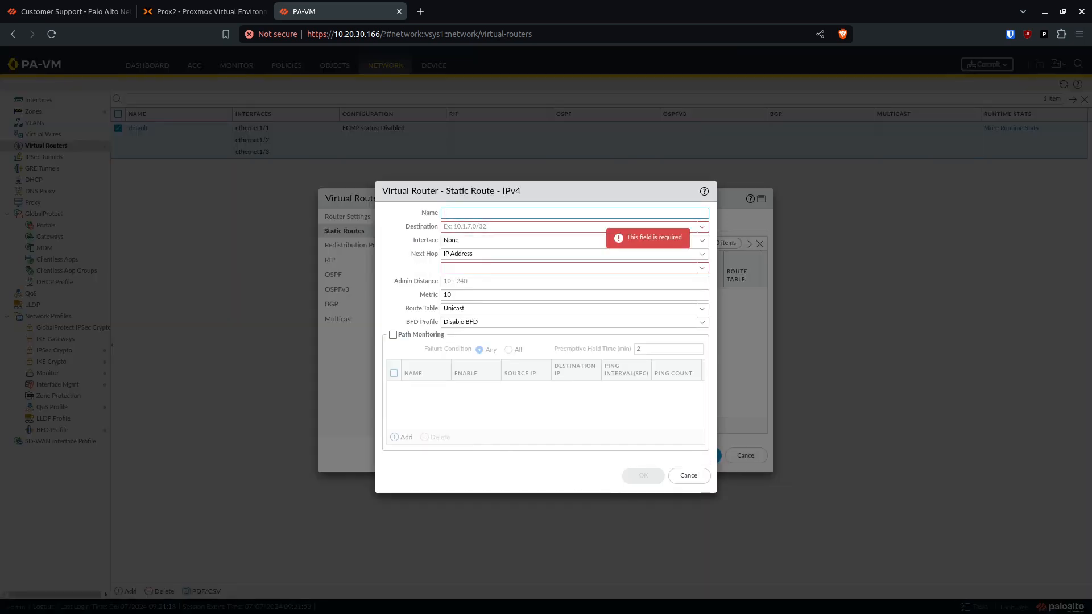
type("Egress")
key("Tab")
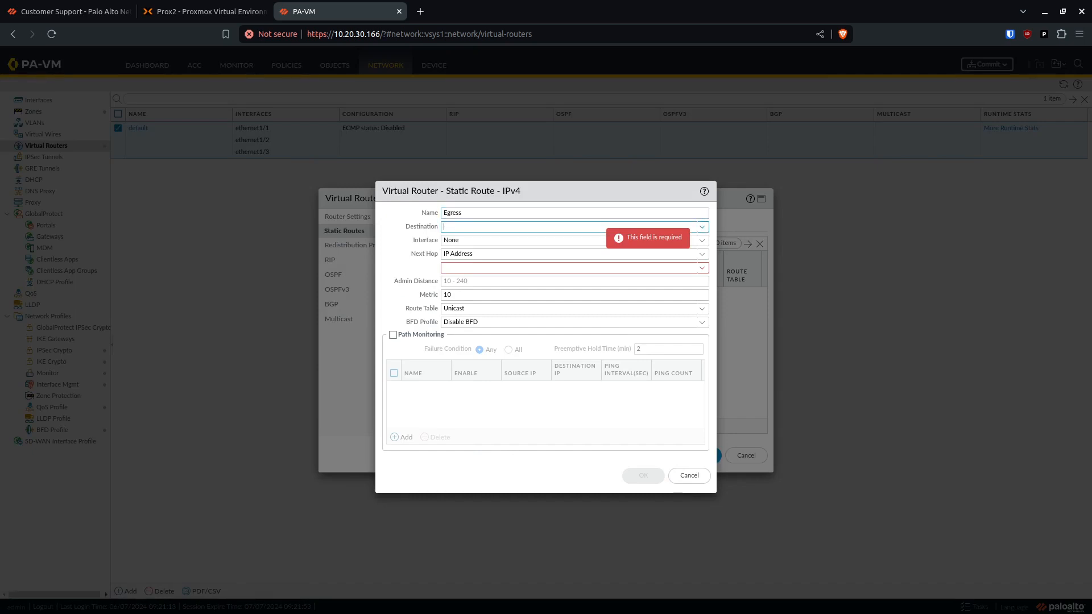
type("0.0.0.0")
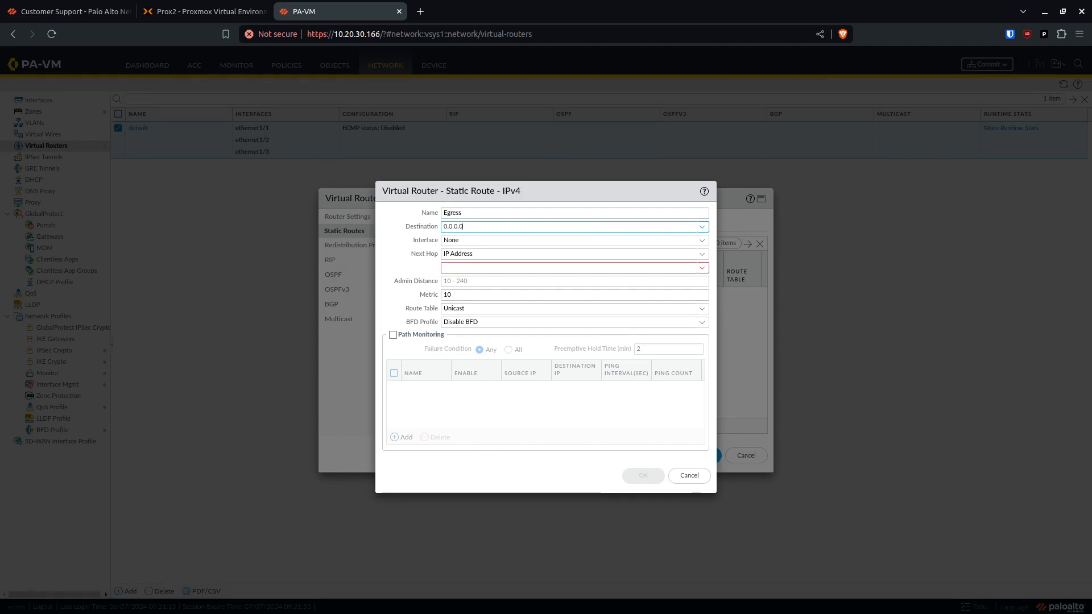
type("/0")
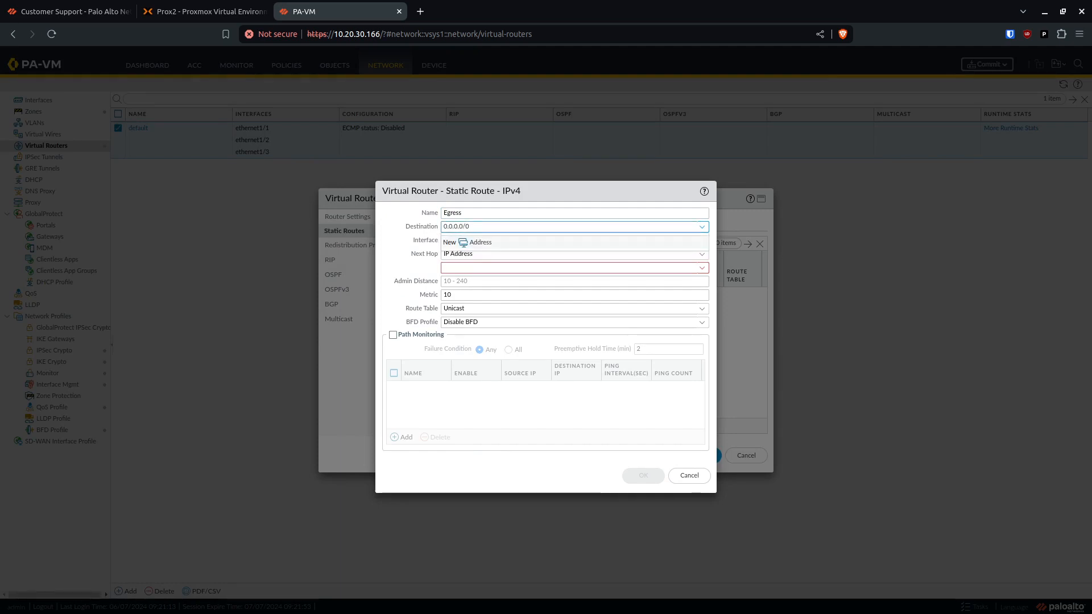
key("Tab")
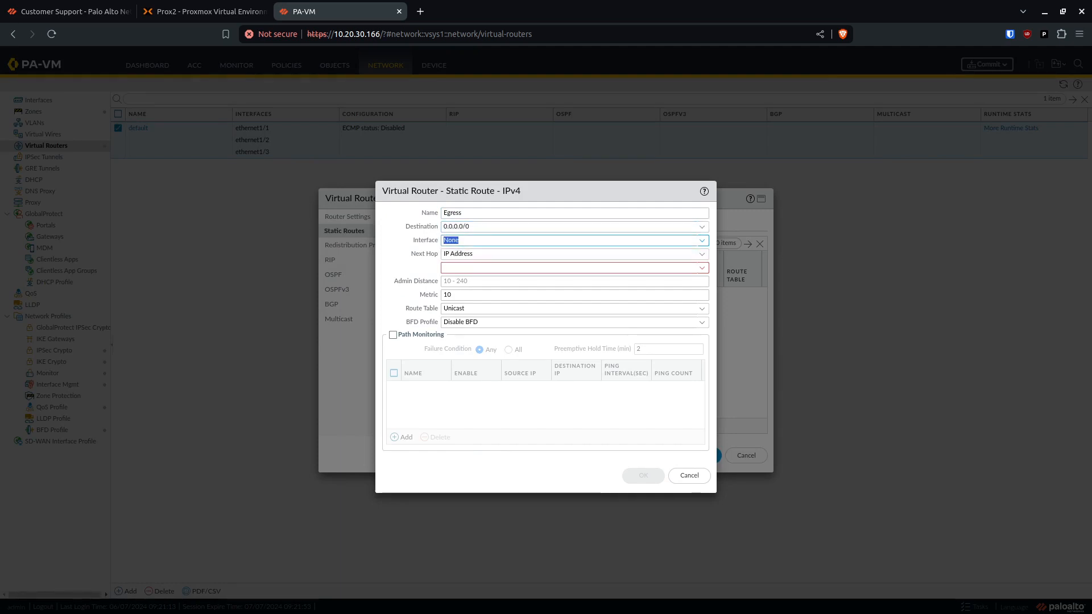
Set the Egress route's outgoing interface to ethernet1/1
key("Down")
key("Down")
key("Down")
key("Up")
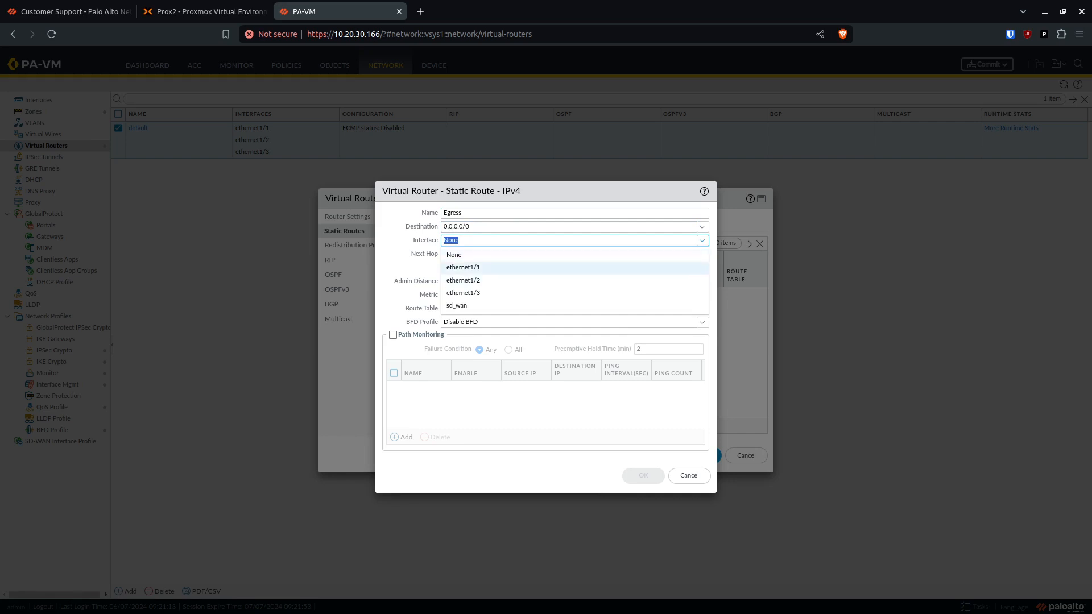
key("Return")
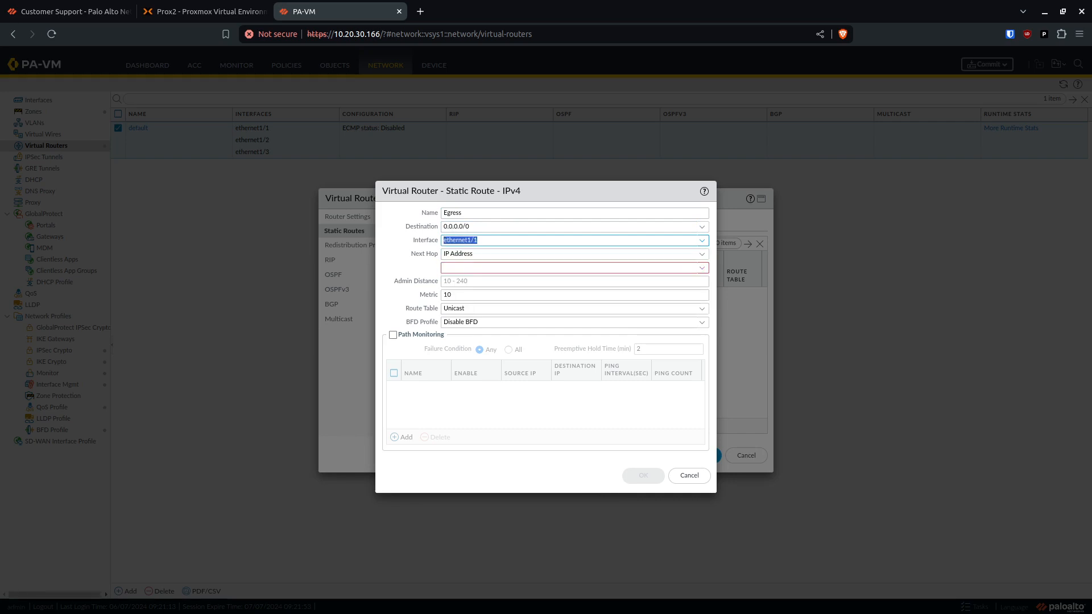
key("Tab")
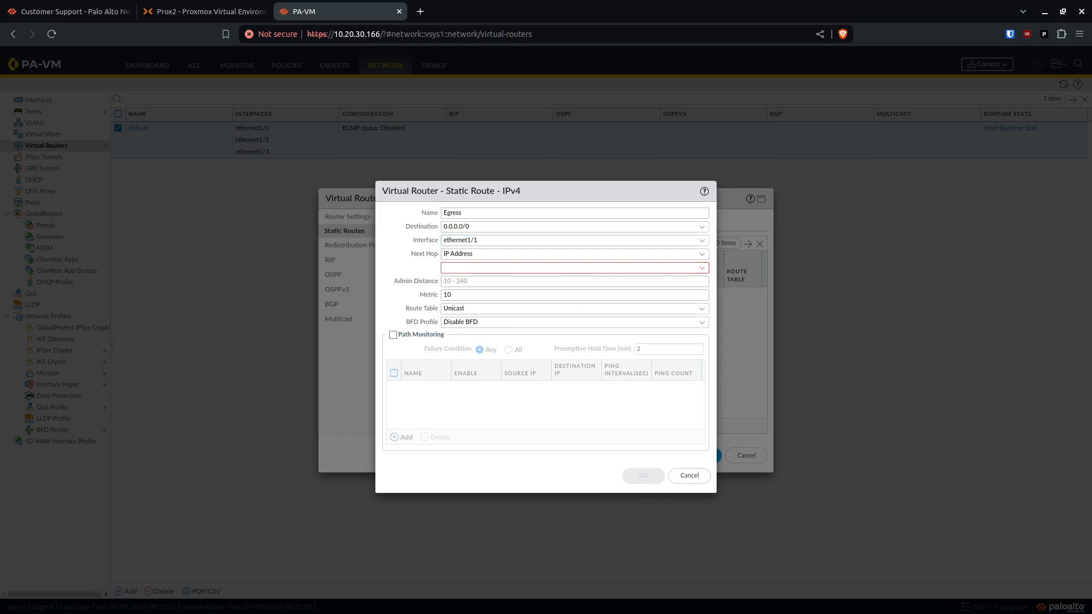
Set the Egress route's next-hop IP address to 10.20.30.1, and save the route and the virtual router
key("Tab")
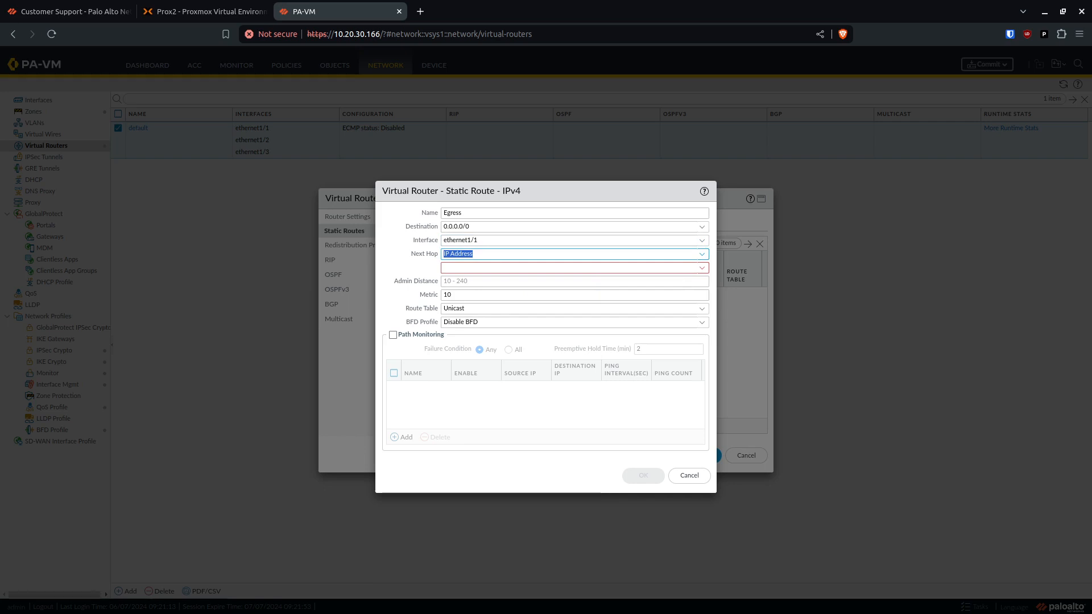
key("Tab")
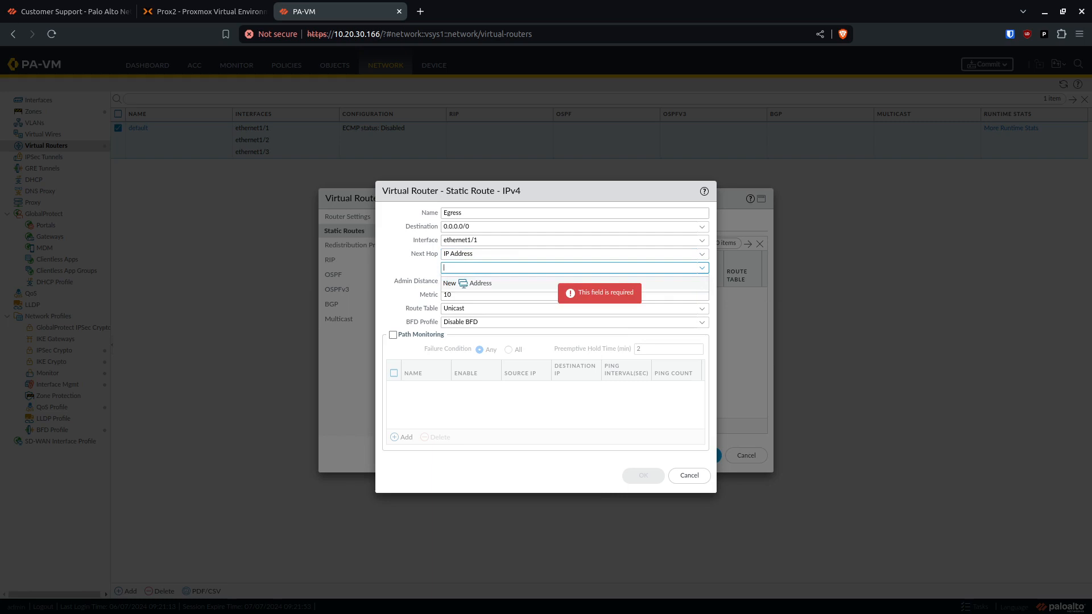
type("10.20.30.1")
key("Tab")
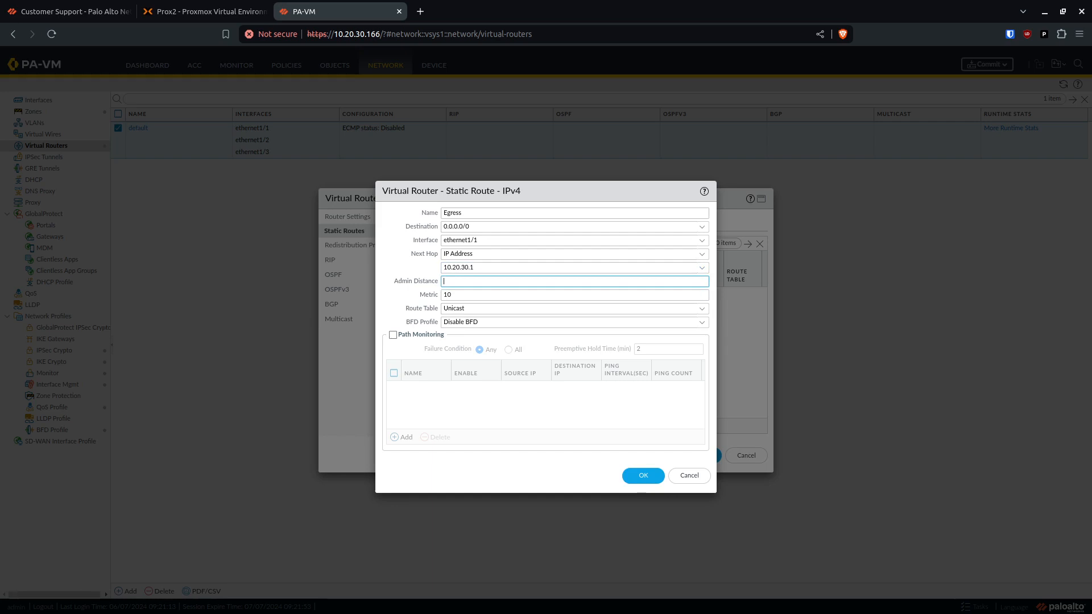
left_click(643, 476)
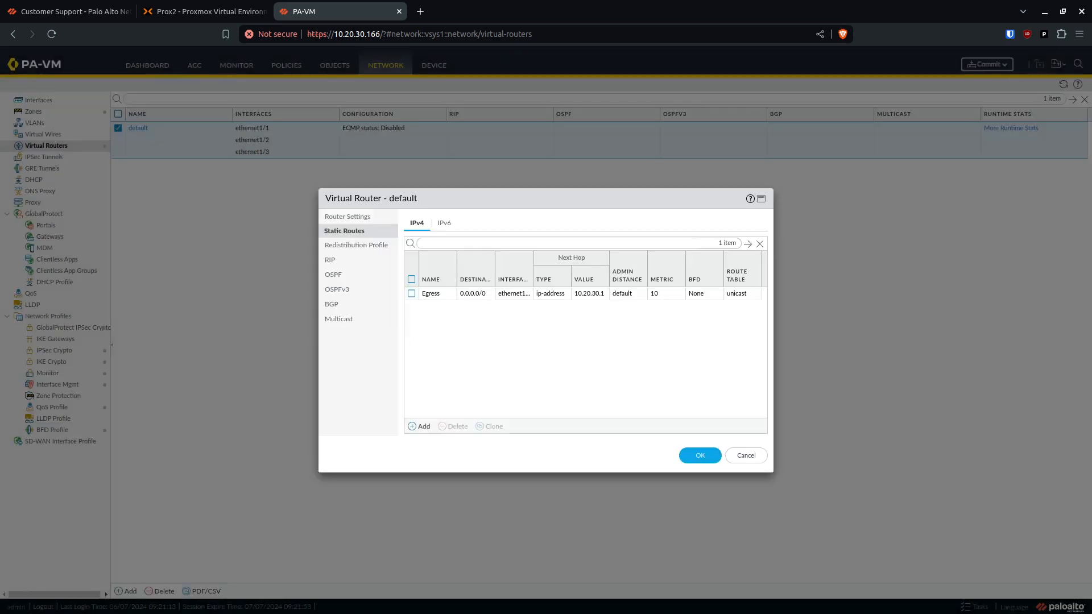
left_click(700, 456)
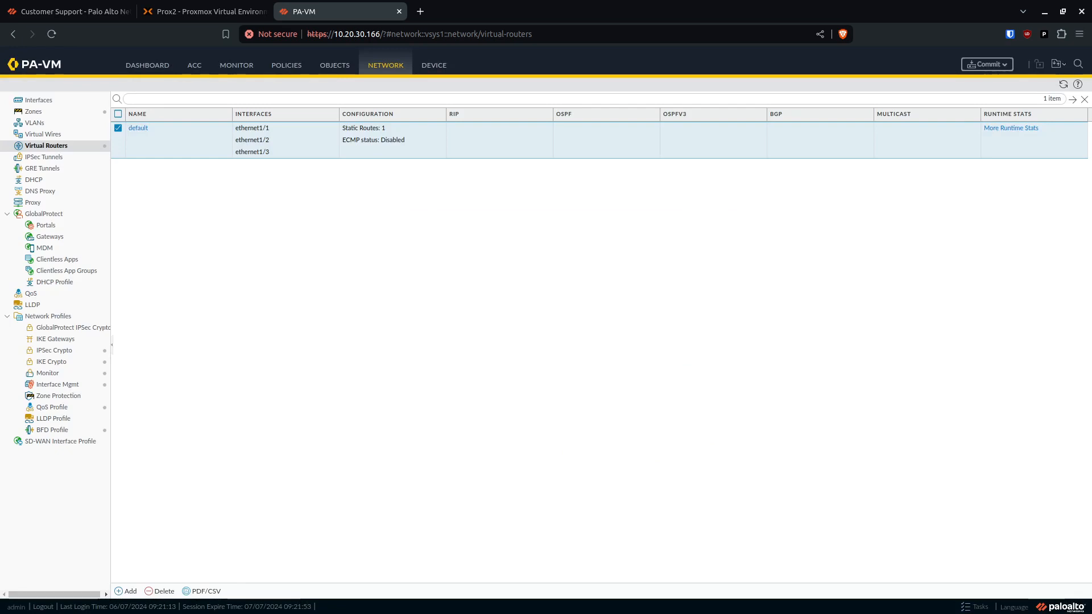
Commit all pending changes to the firewall's running configuration and close the commit status
left_click(986, 64)
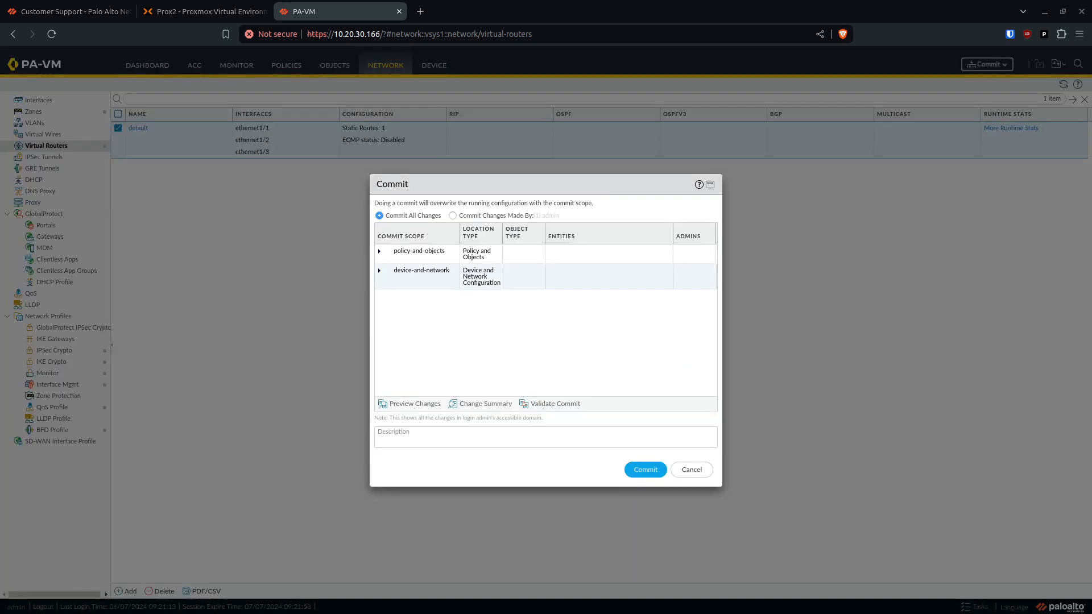
left_click(645, 469)
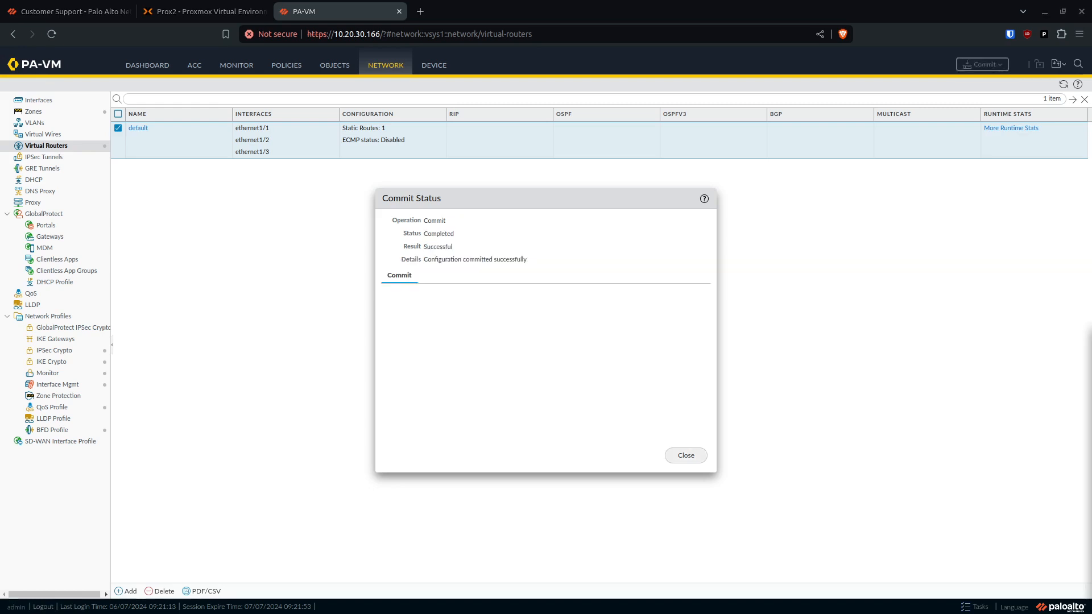
left_click(686, 455)
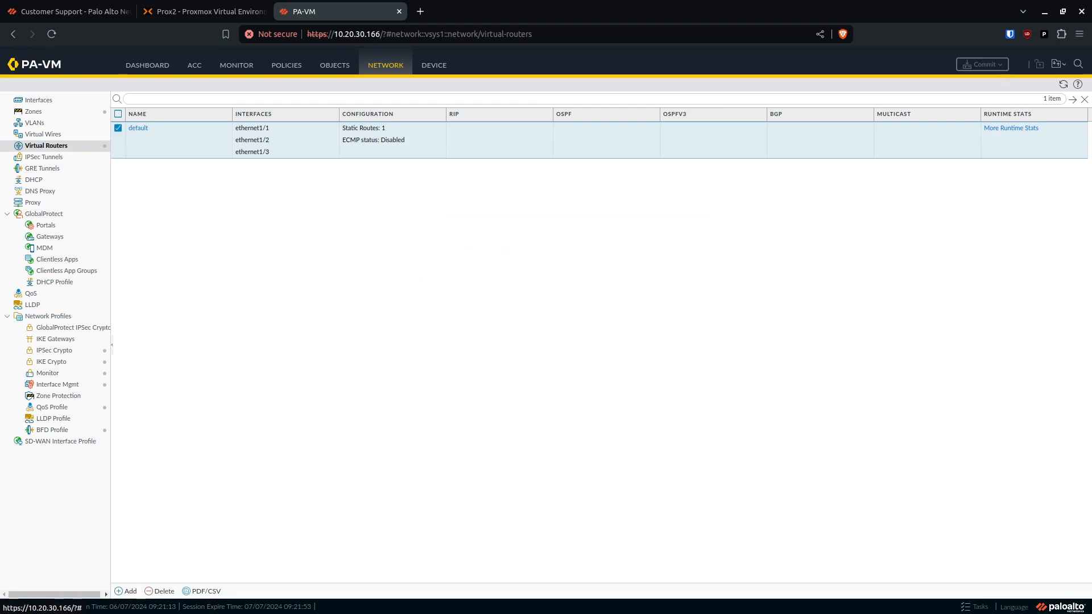
Add a new security policy rule named Inside_to_Internet
left_click(286, 65)
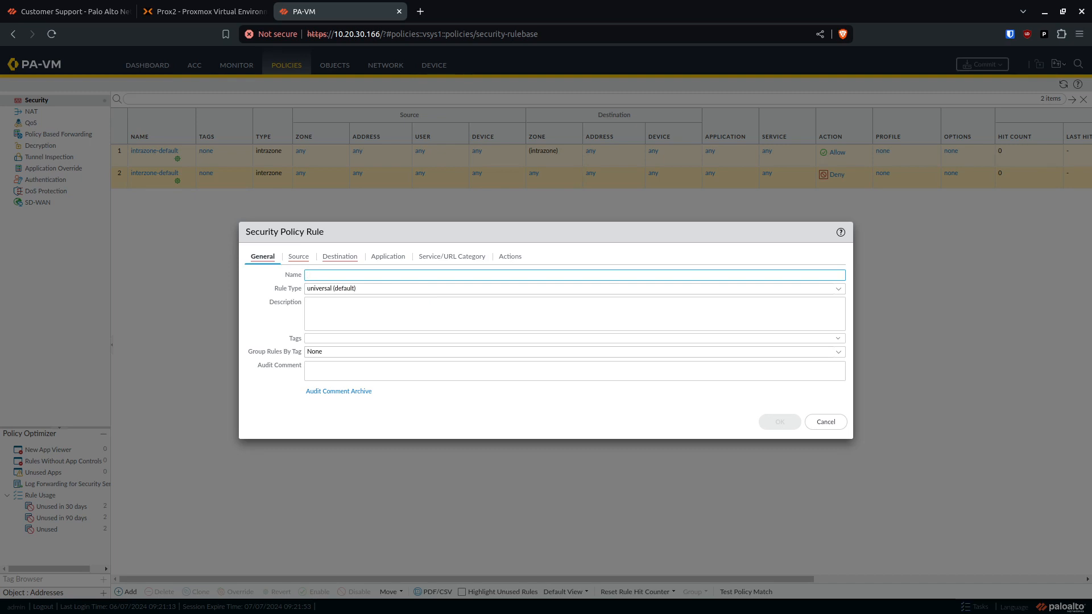
type("Insid")
type("e_to_O")
type("nternet")
Set the rule's source zone to Inside and its destination zone to Internet, and bring up its action settings
left_click(298, 257)
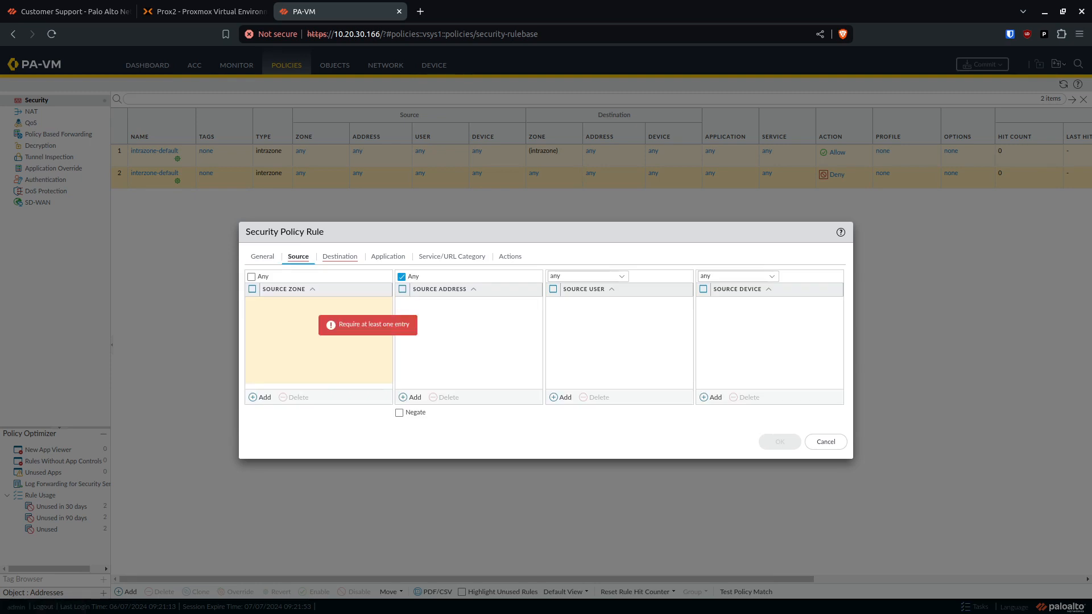
left_click(262, 397)
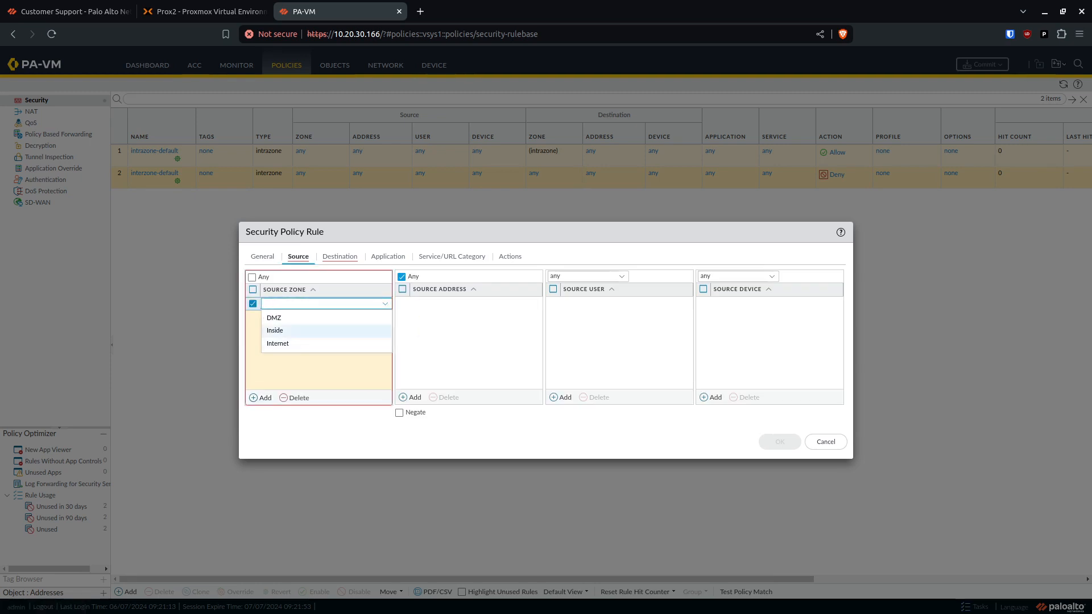
left_click(275, 330)
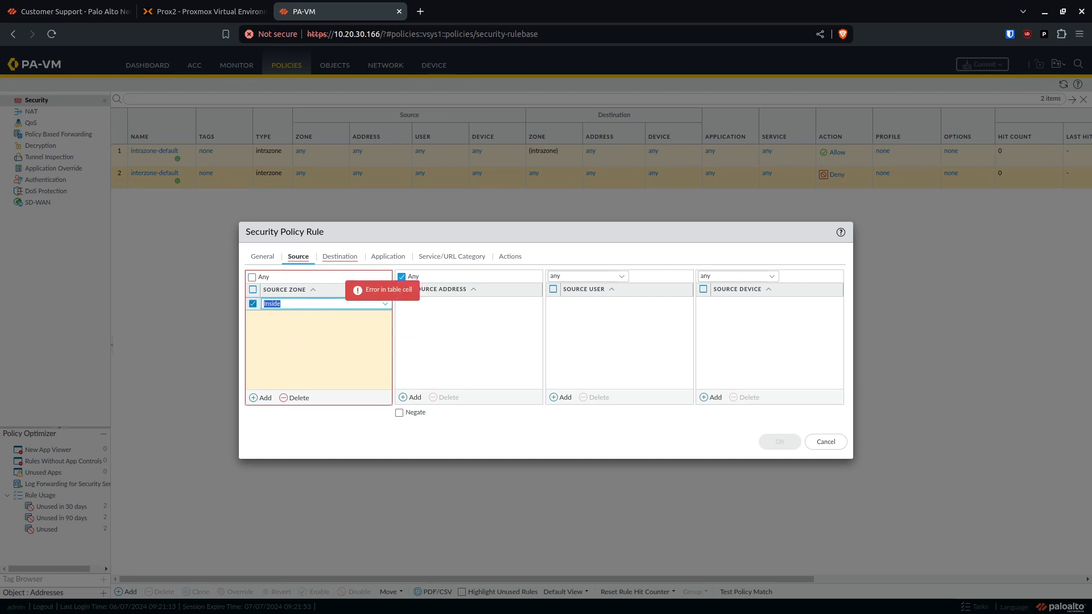
left_click(339, 257)
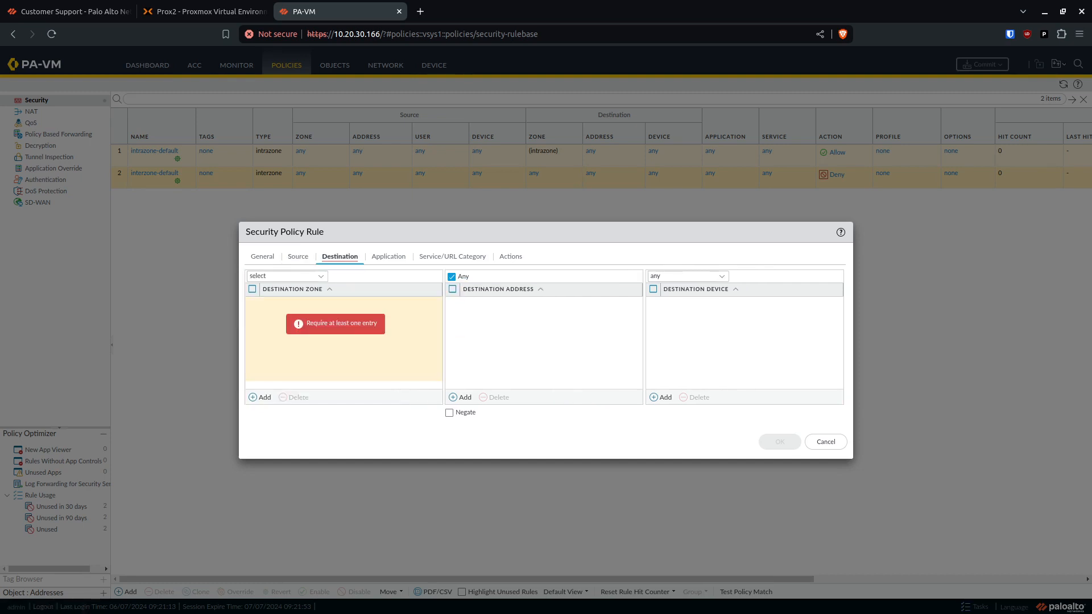
left_click(261, 397)
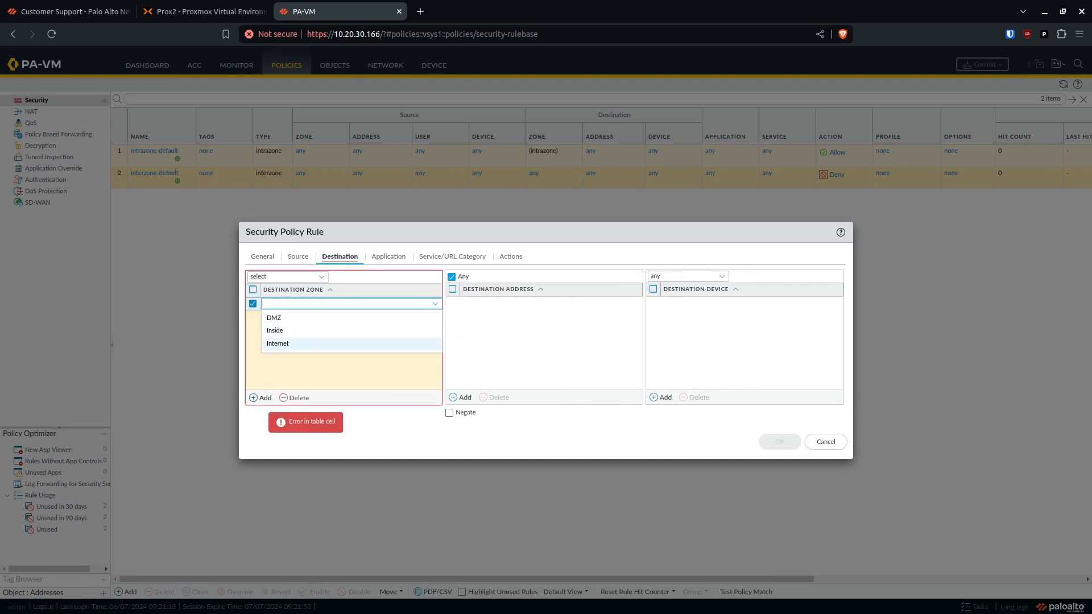
left_click(277, 344)
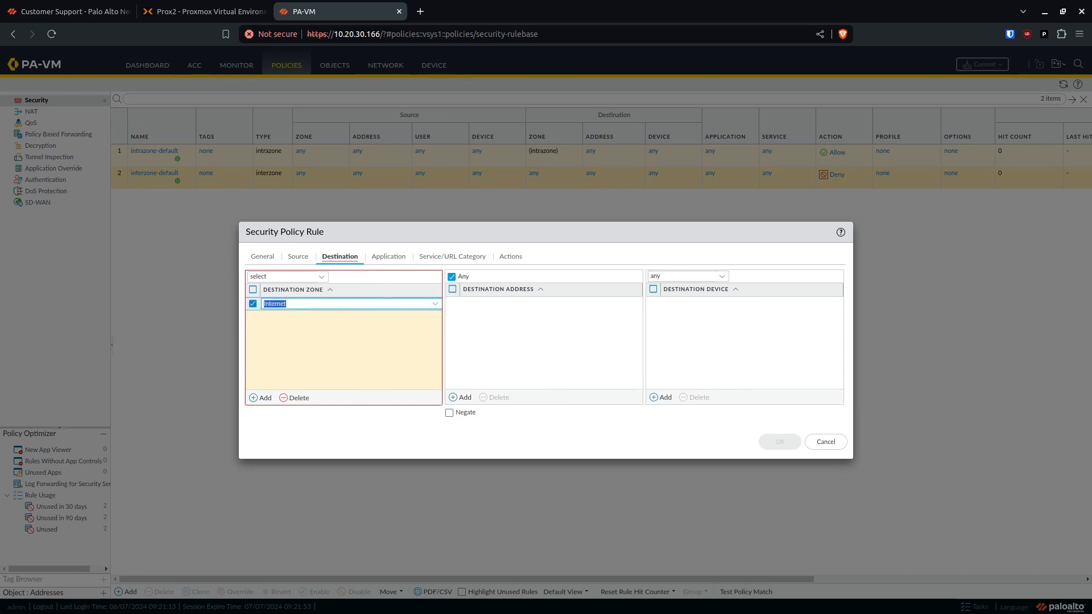
left_click(510, 256)
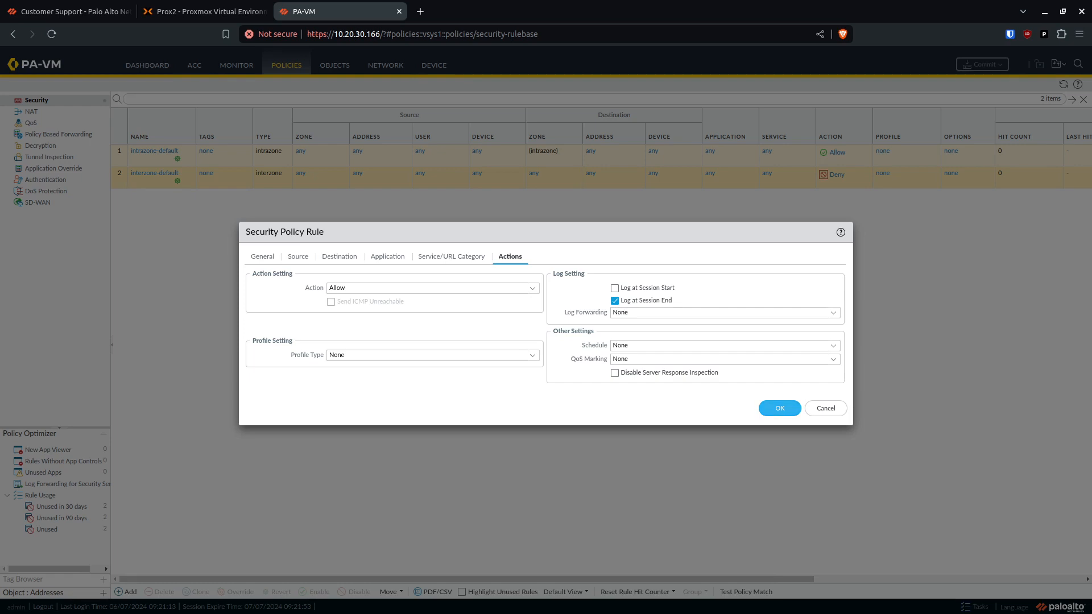
Save the Inside_to_Internet security rule and add a new NAT policy rule named Internet_NAT
left_click(780, 408)
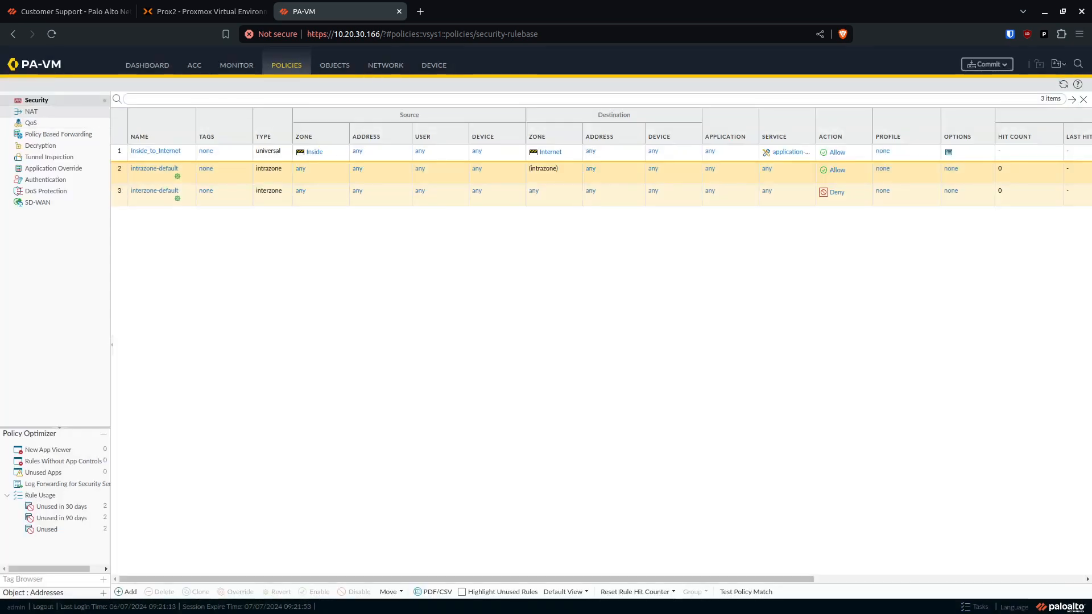
left_click(31, 111)
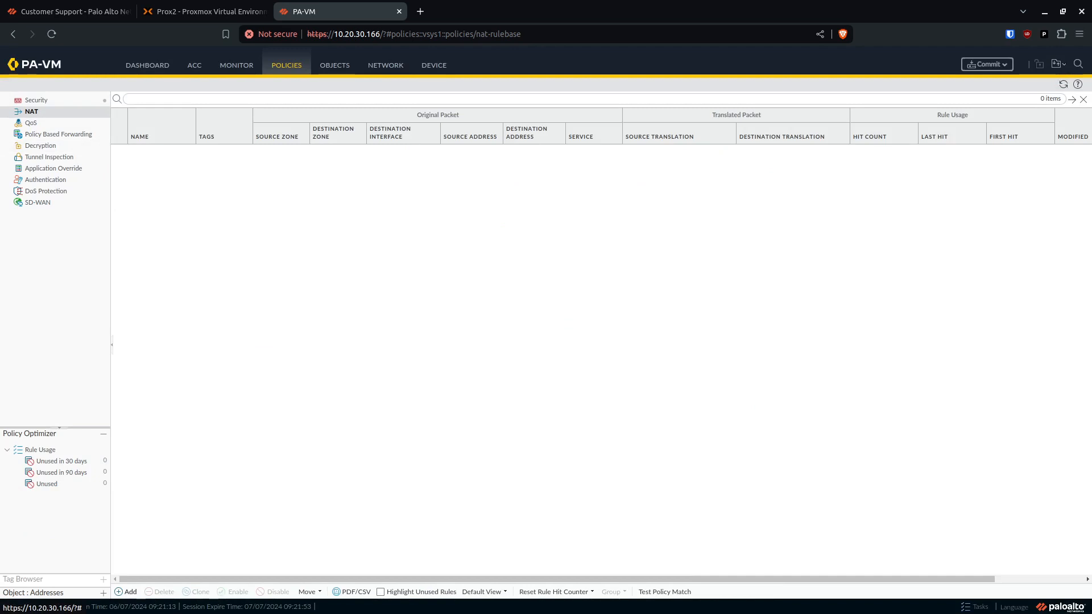
left_click(127, 592)
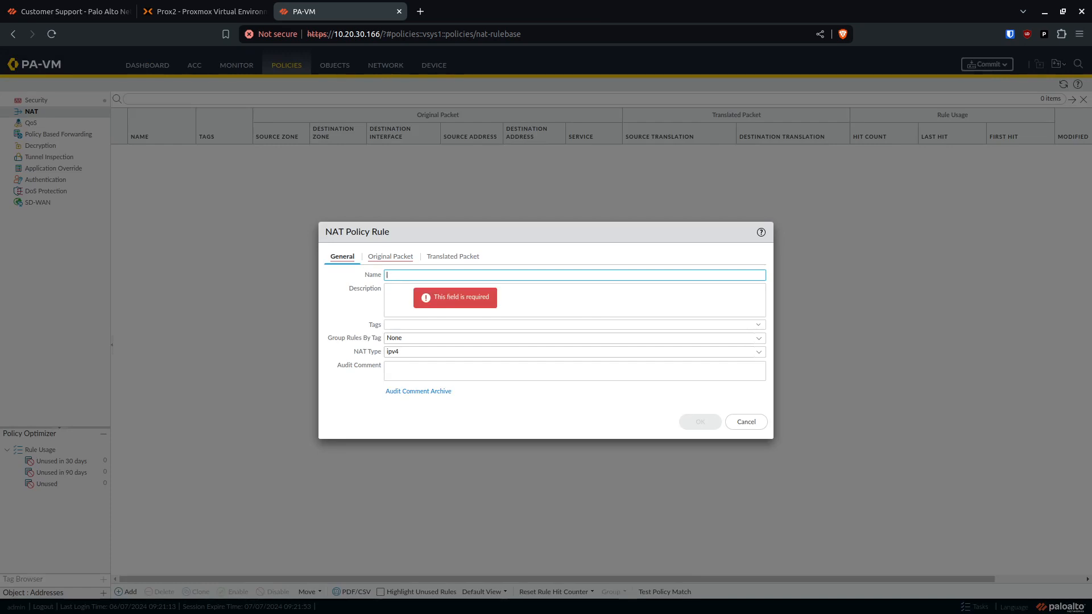
type("Internet_NAT")
Add DMZ and Inside as source zones for the NAT rule's original packet
left_click(390, 257)
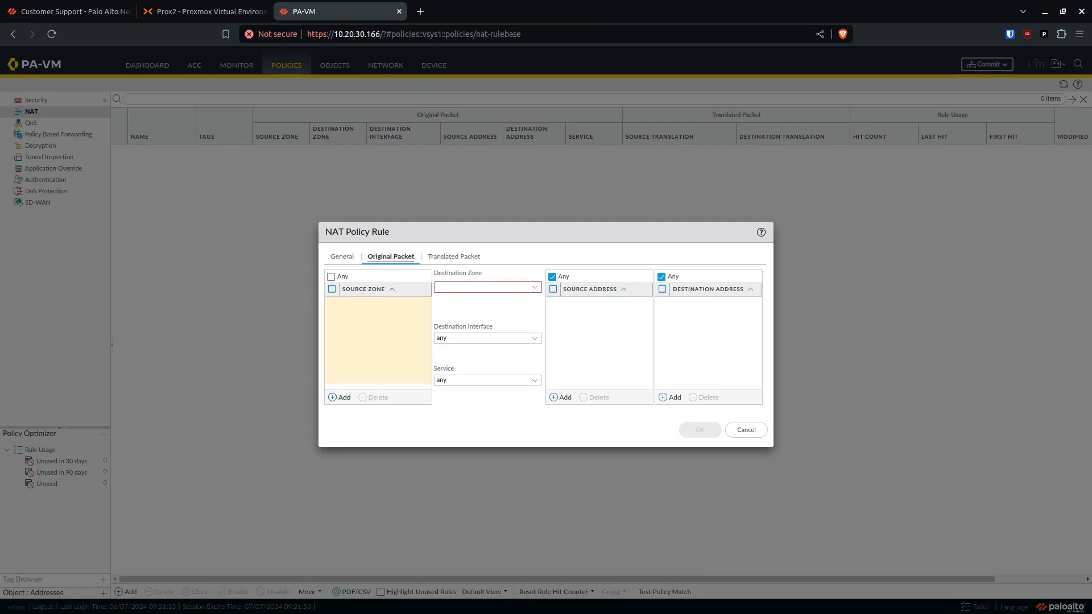
left_click(340, 397)
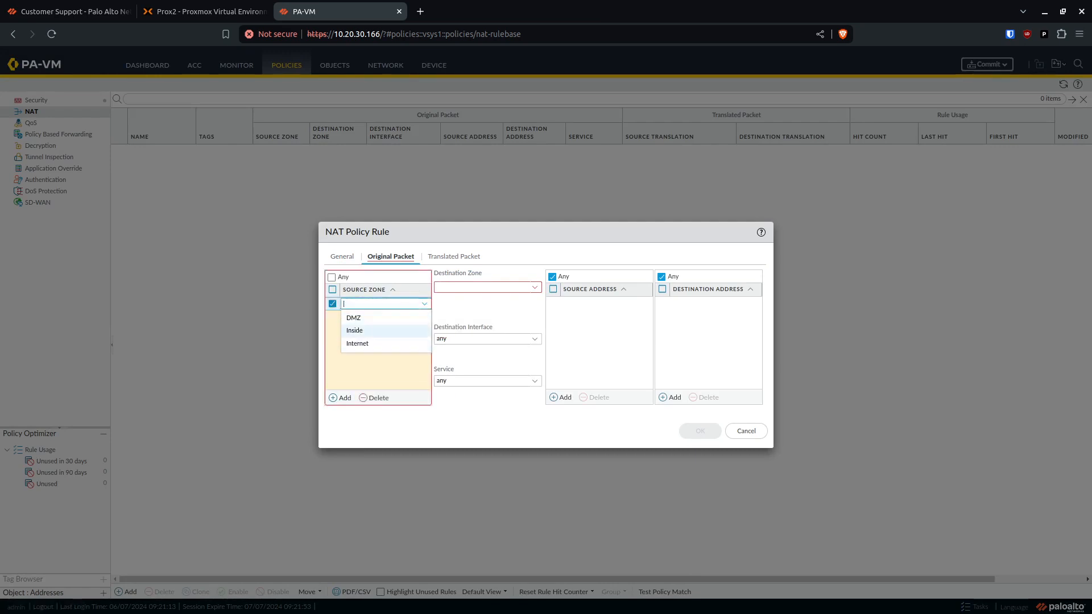
left_click(354, 318)
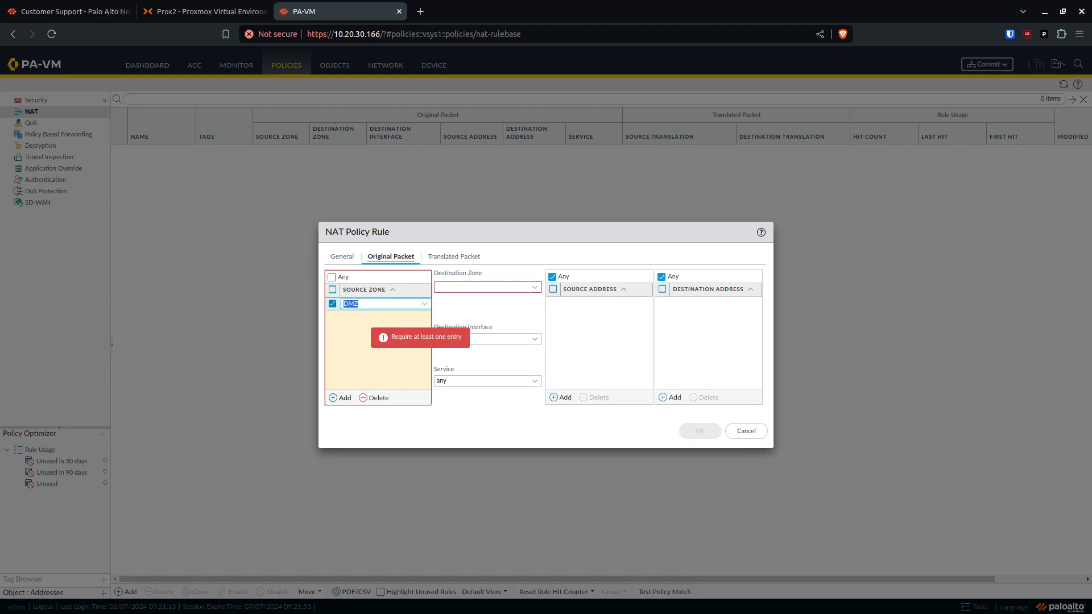
left_click(340, 397)
left_click(353, 343)
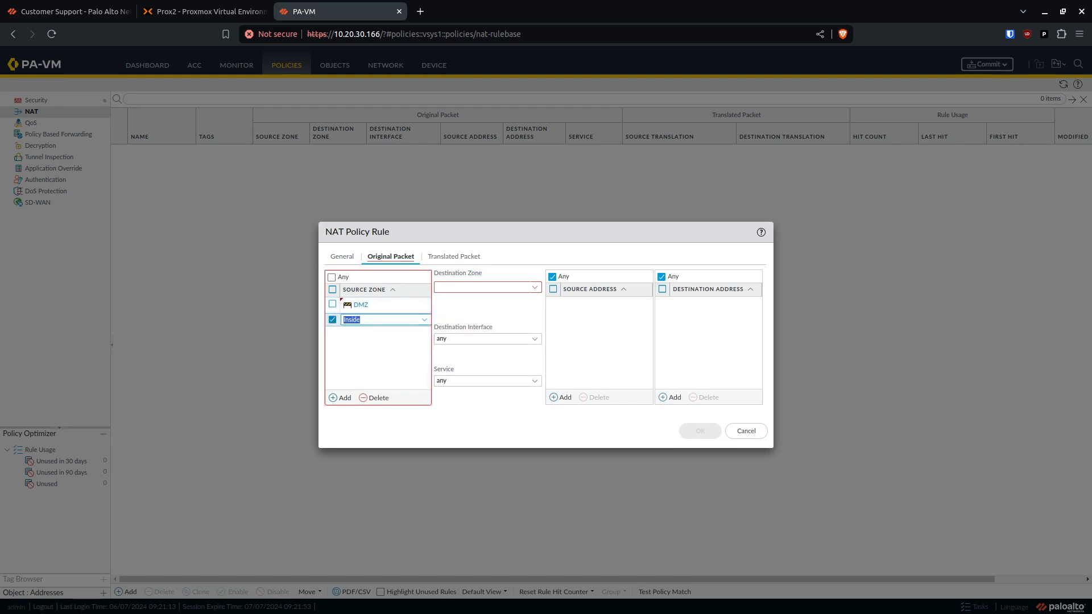
left_click(370, 357)
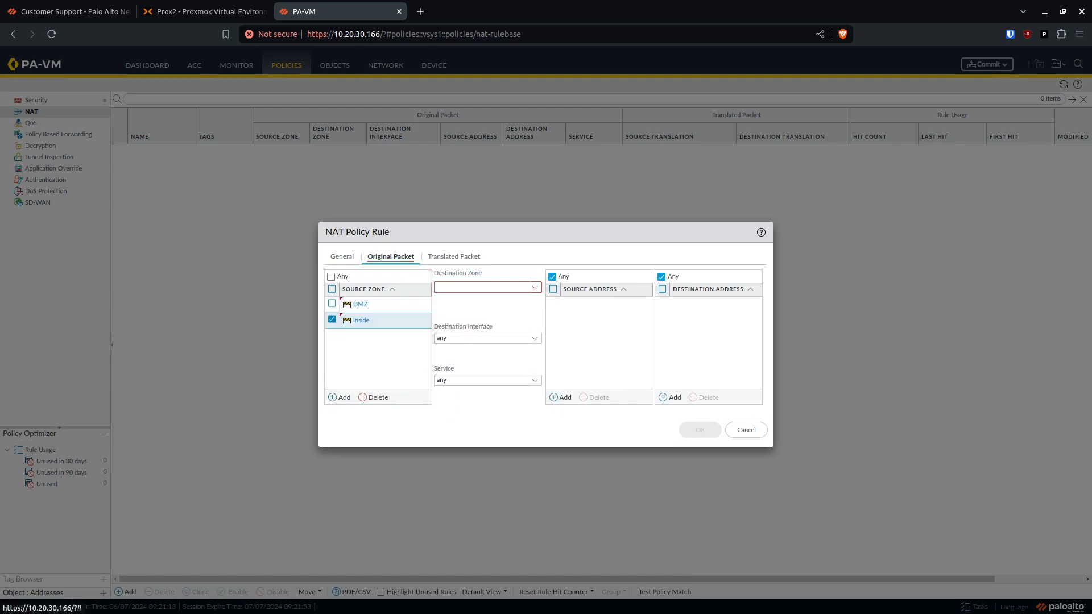
Set the NAT rule's destination zone to Internet and its destination interface to ethernet1/1
left_click(482, 287)
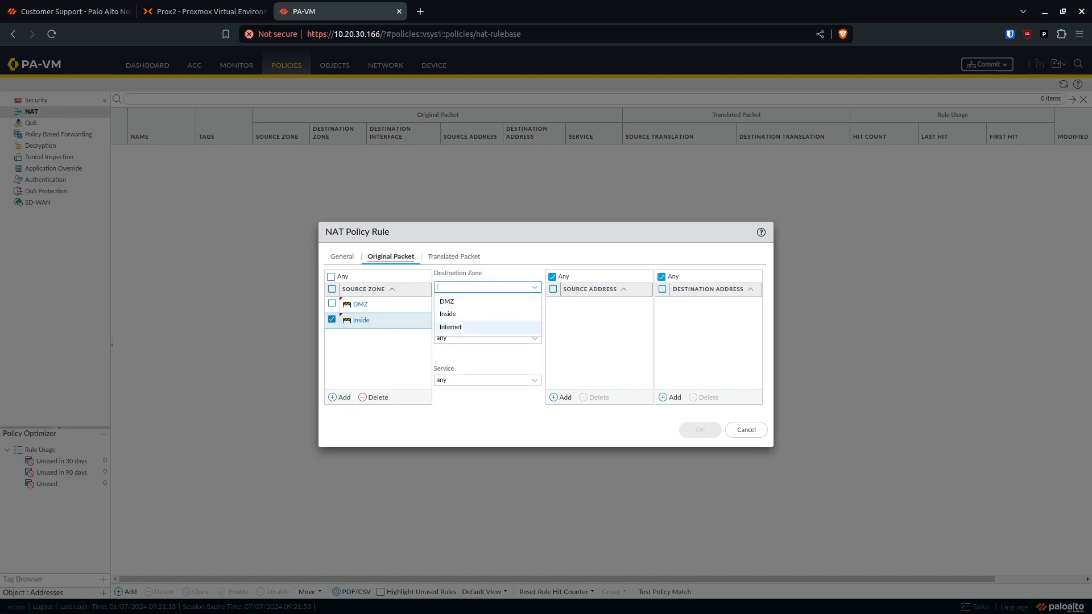
left_click(450, 327)
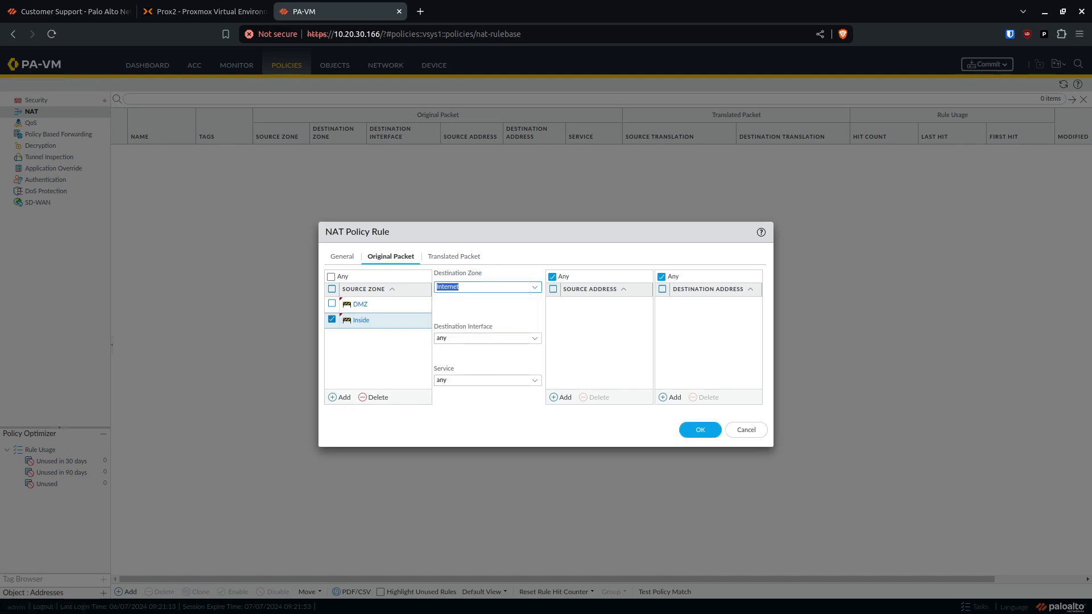
left_click(487, 338)
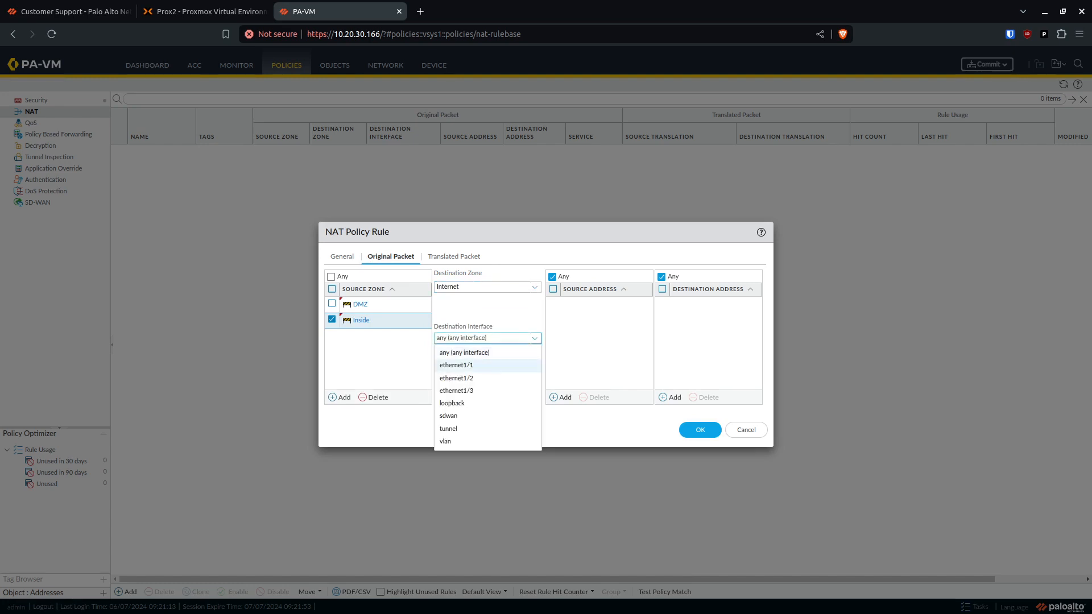
left_click(456, 364)
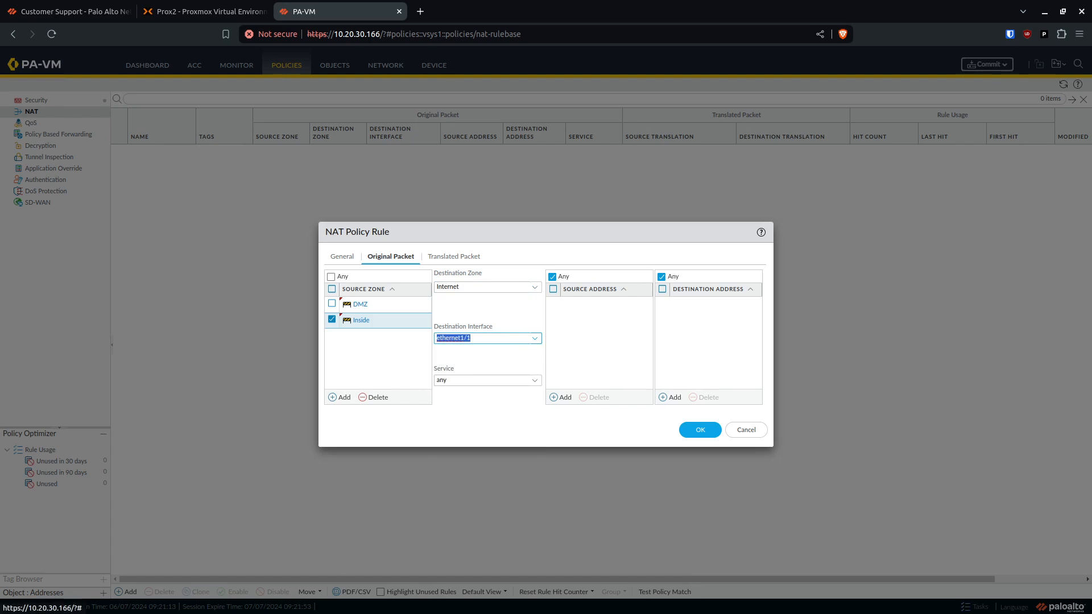
Set the NAT rule's source address translation to Dynamic IP And Port with the Interface Address type
left_click(454, 257)
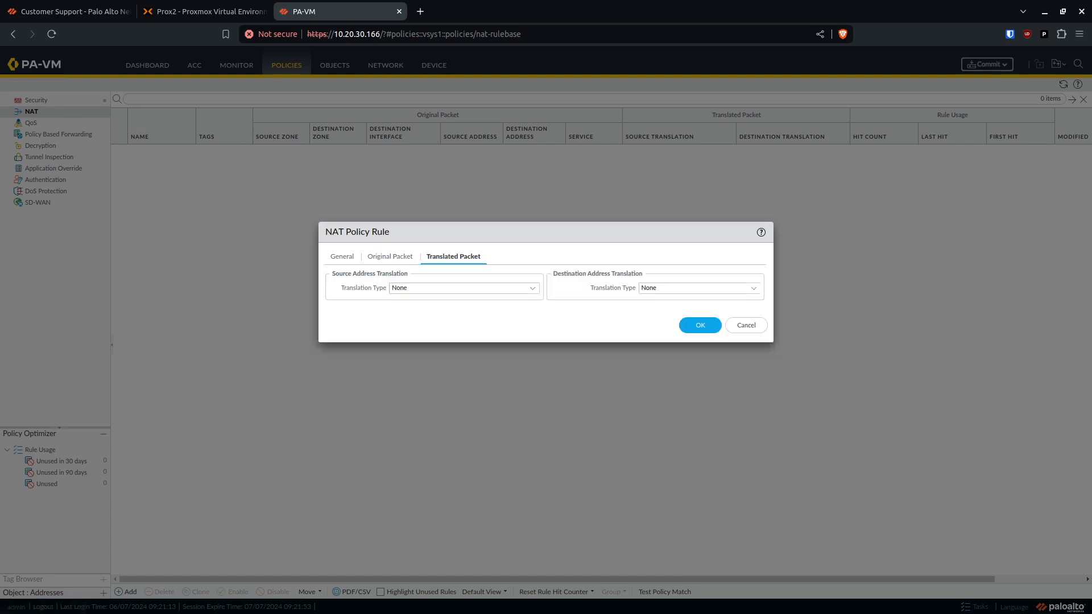
left_click(460, 288)
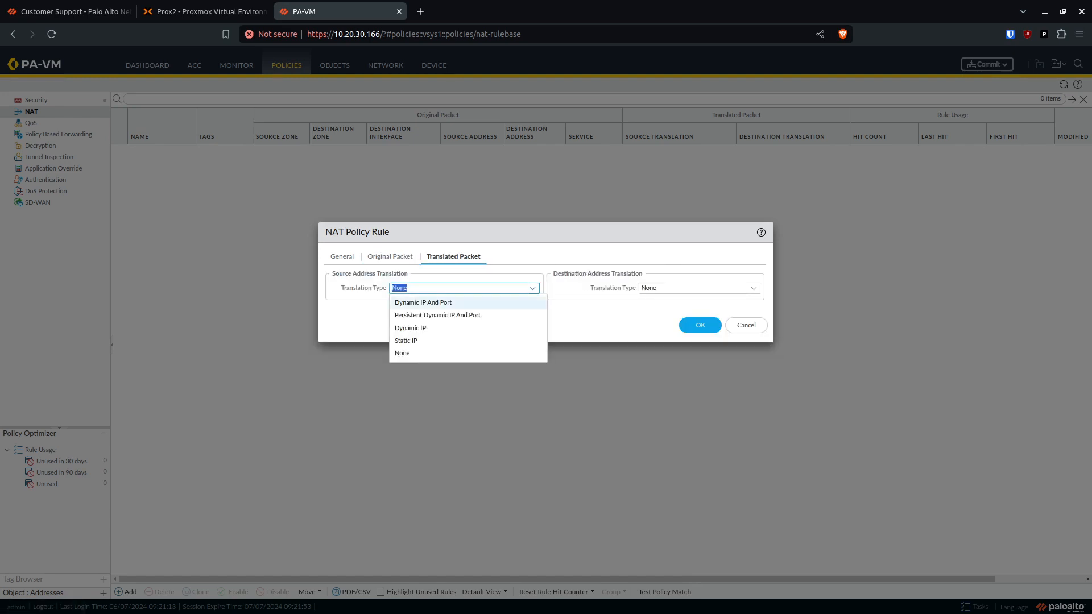
left_click(418, 302)
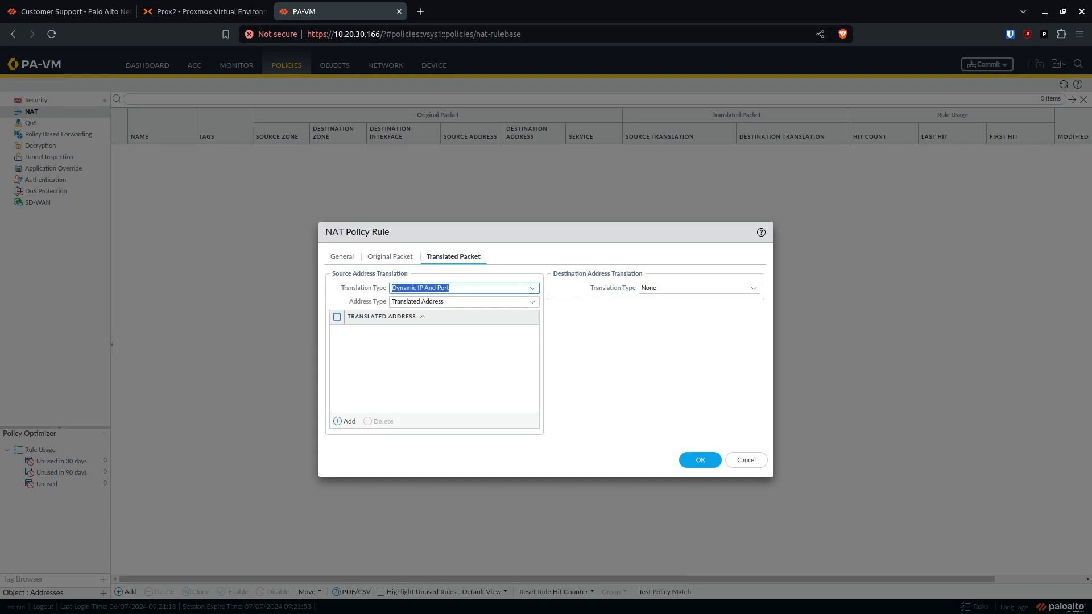
left_click(464, 302)
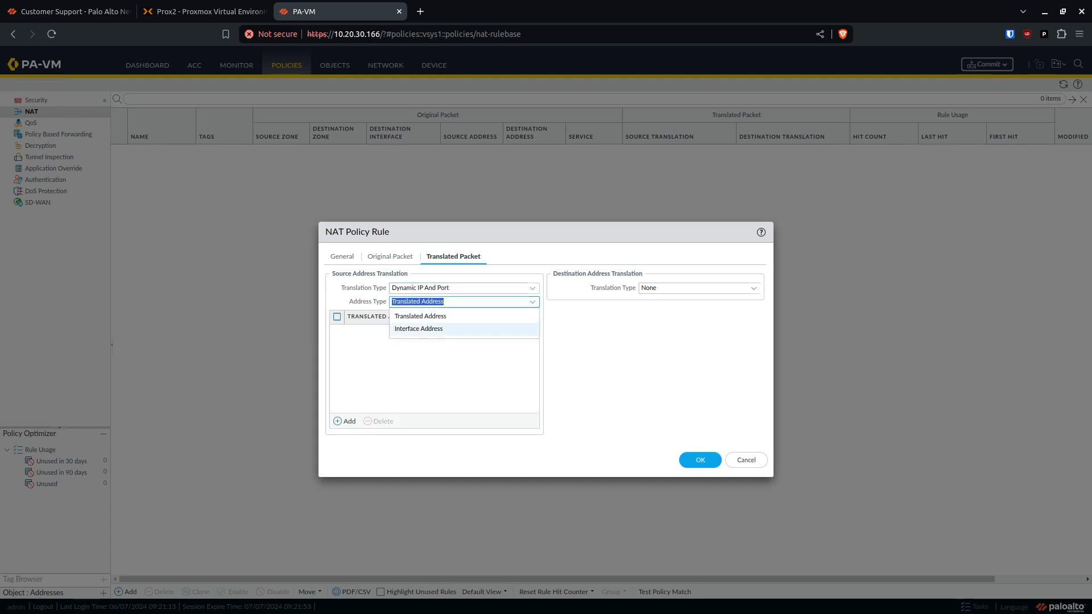
left_click(419, 328)
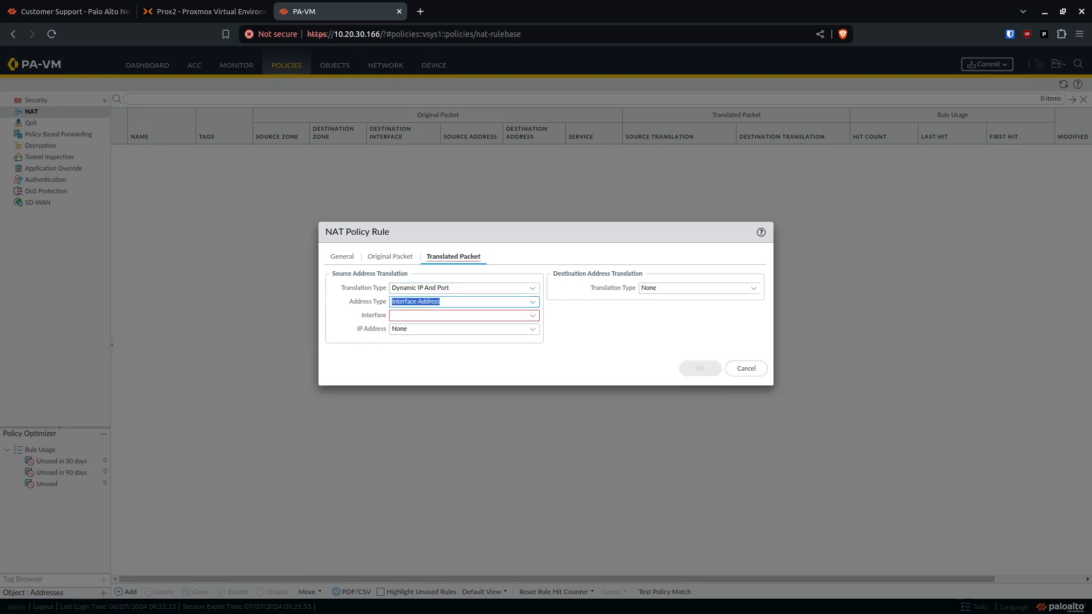
Translate the source address to interface ethernet1/1 with IP address 10.20.30.251/24, and save the NAT rule
left_click(532, 315)
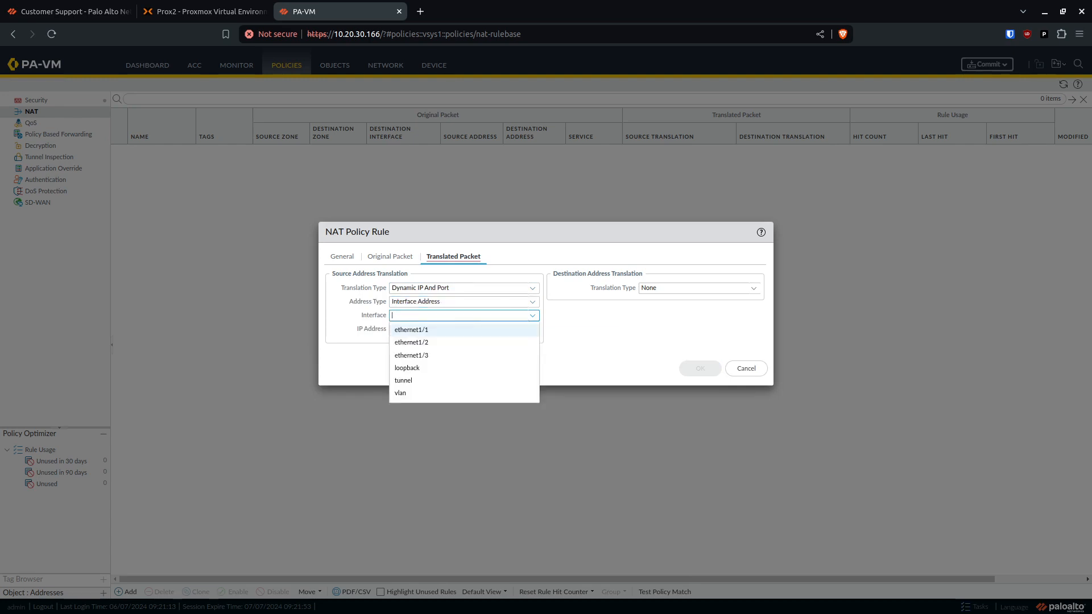
left_click(412, 330)
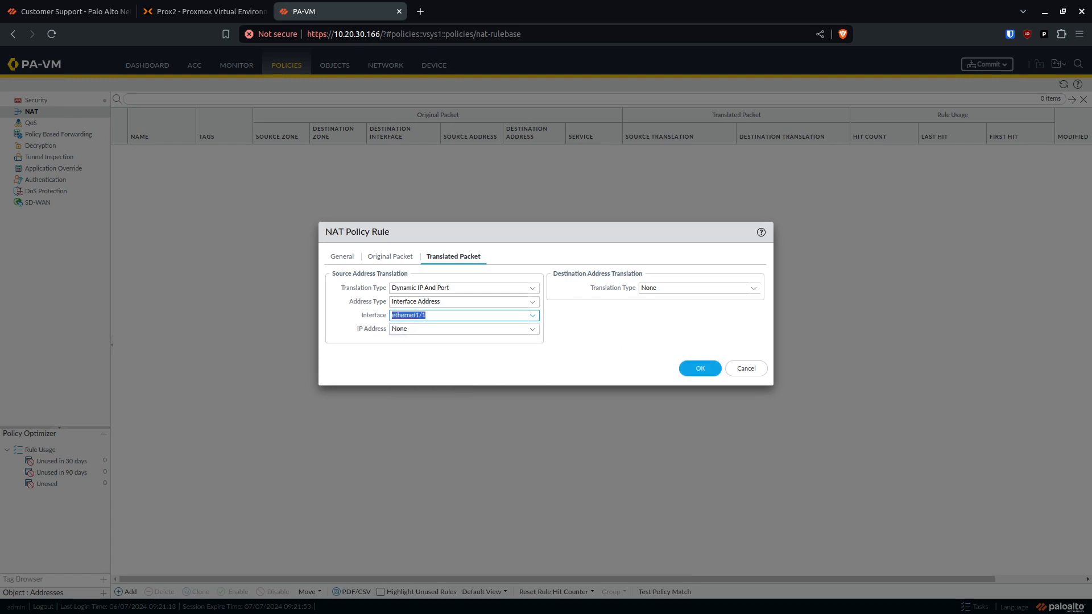
left_click(532, 329)
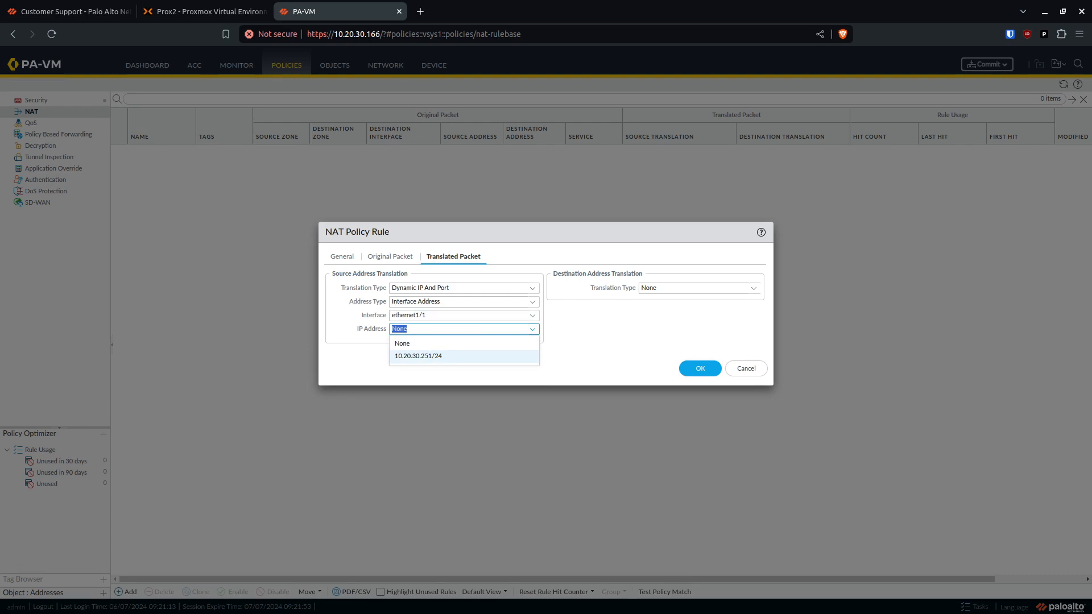
left_click(418, 355)
left_click(700, 368)
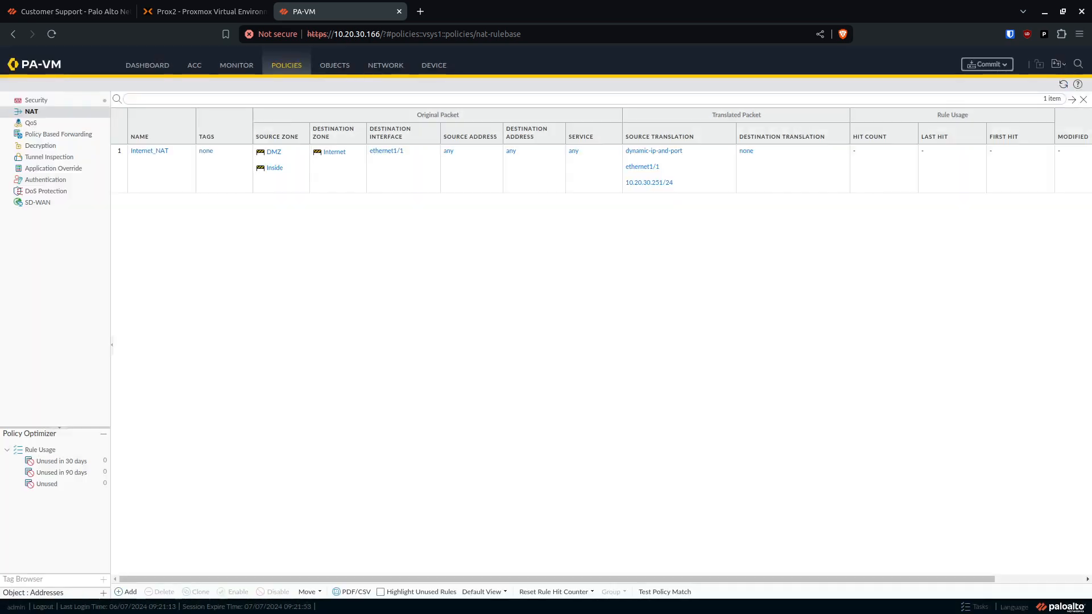
Commit the security and NAT policy changes to the firewall and close the commit status
left_click(986, 64)
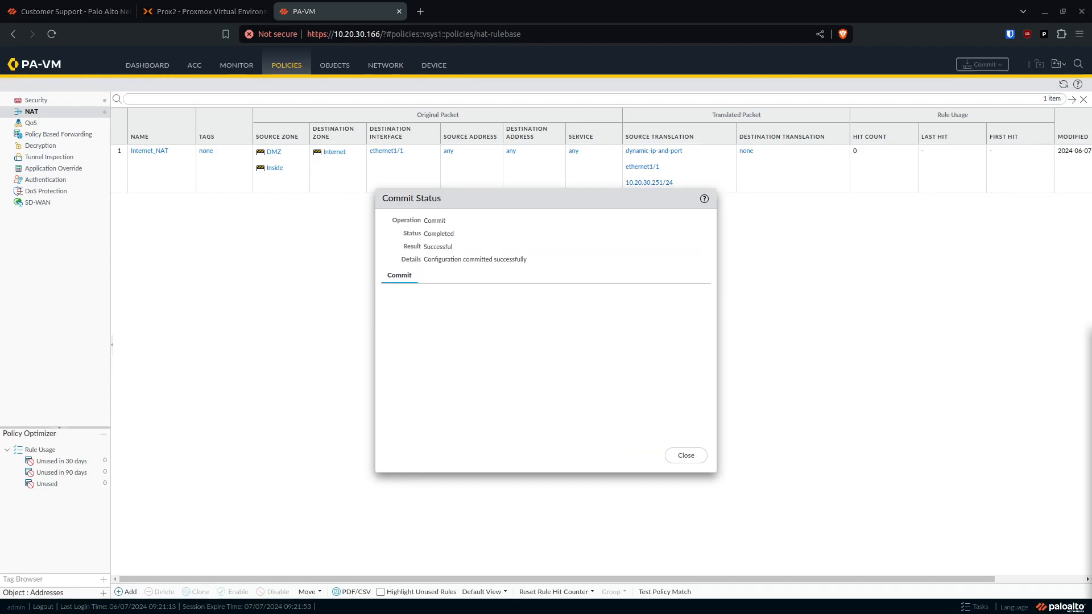
left_click(686, 455)
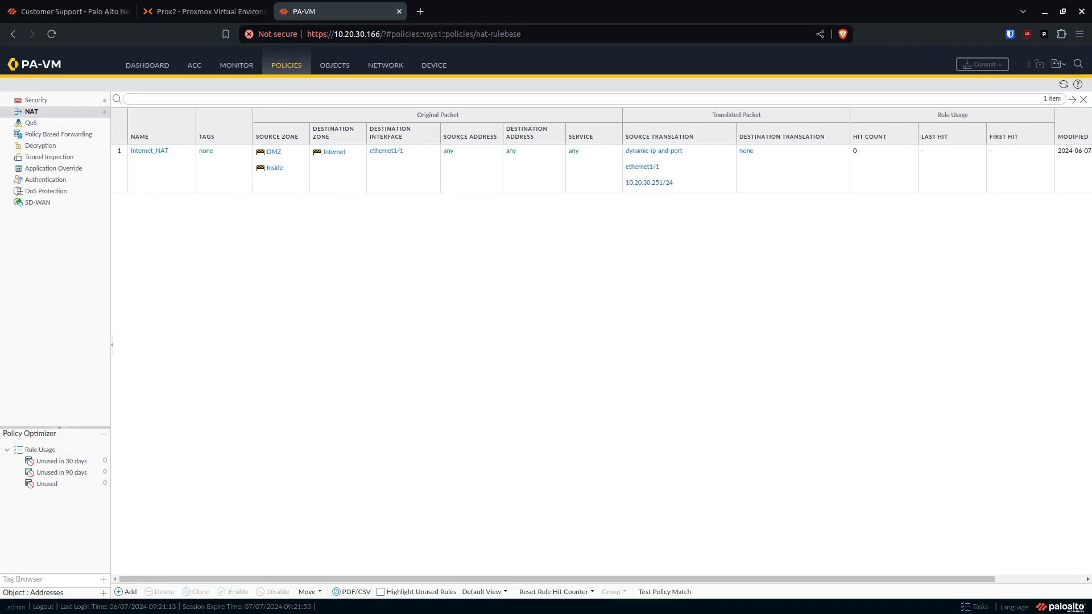
Switch to Proxmox and change the bridge of VM 202 (mint)'s network device to vmbr7
left_click(194, 11)
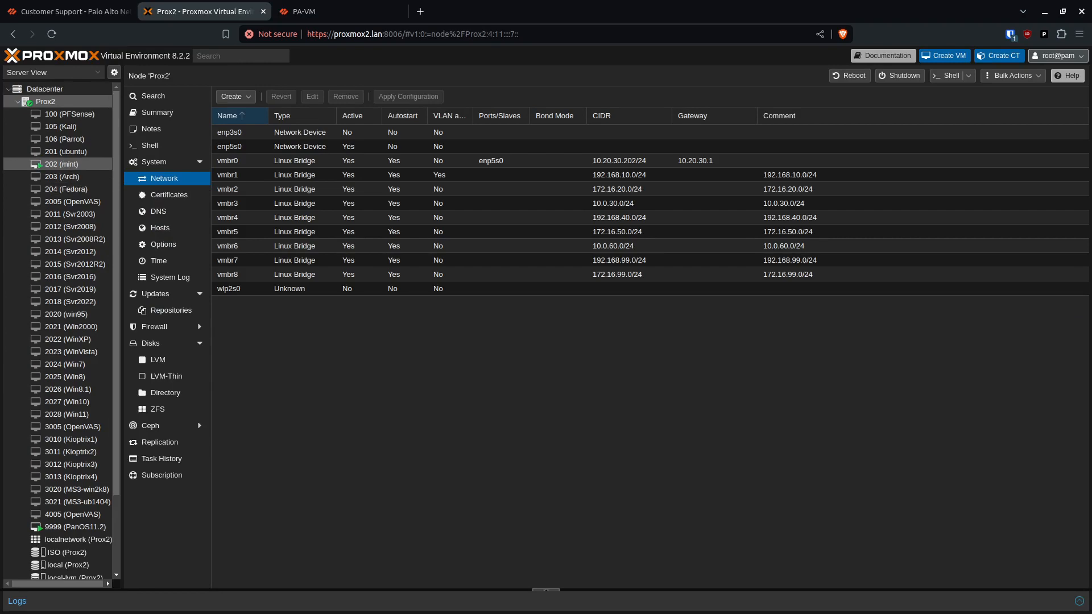
left_click(61, 164)
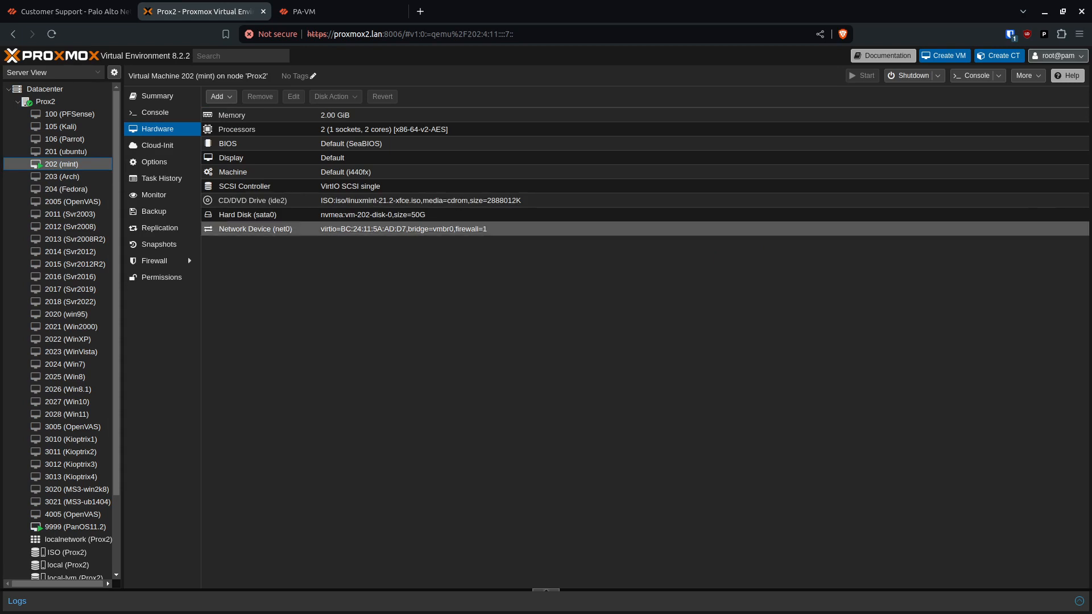
double_click(255, 229)
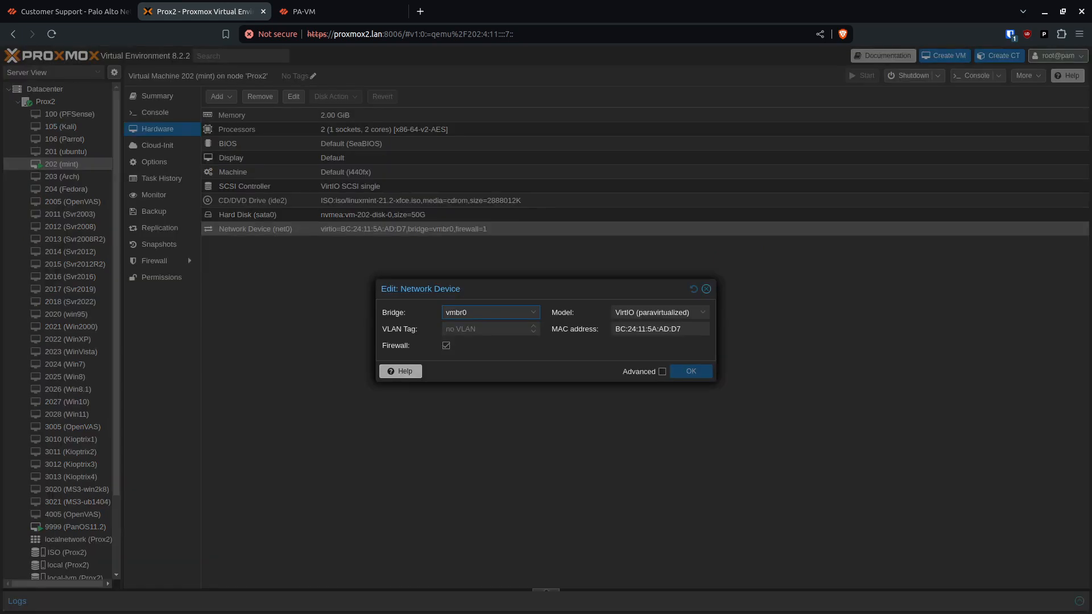
left_click(532, 312)
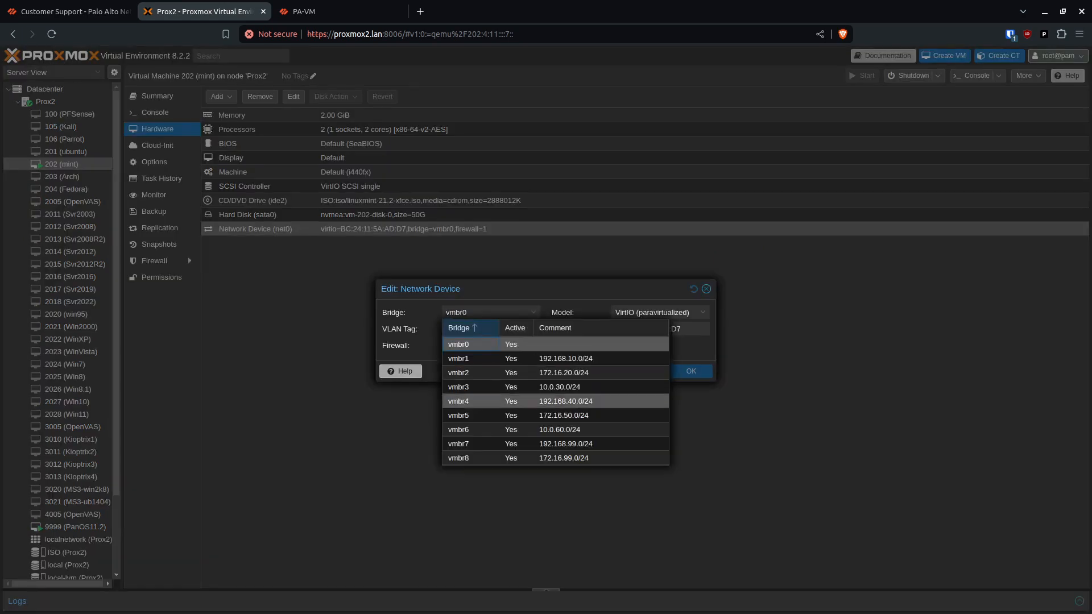
left_click(458, 443)
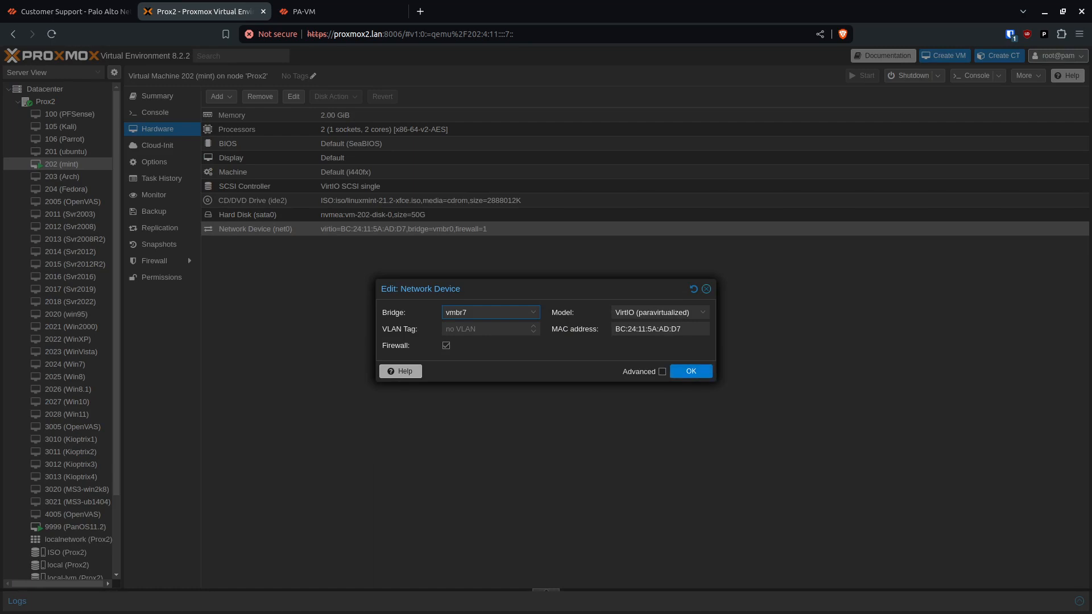
left_click(690, 371)
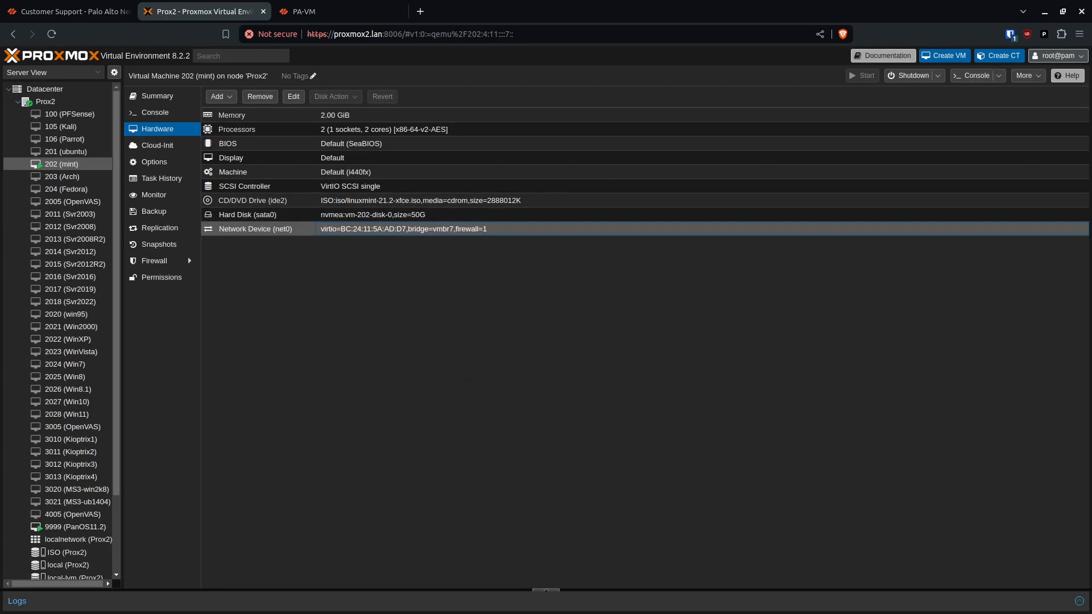
Bring up the mint VM's console in its own window and start a terminal on its desktop
double_click(62, 165)
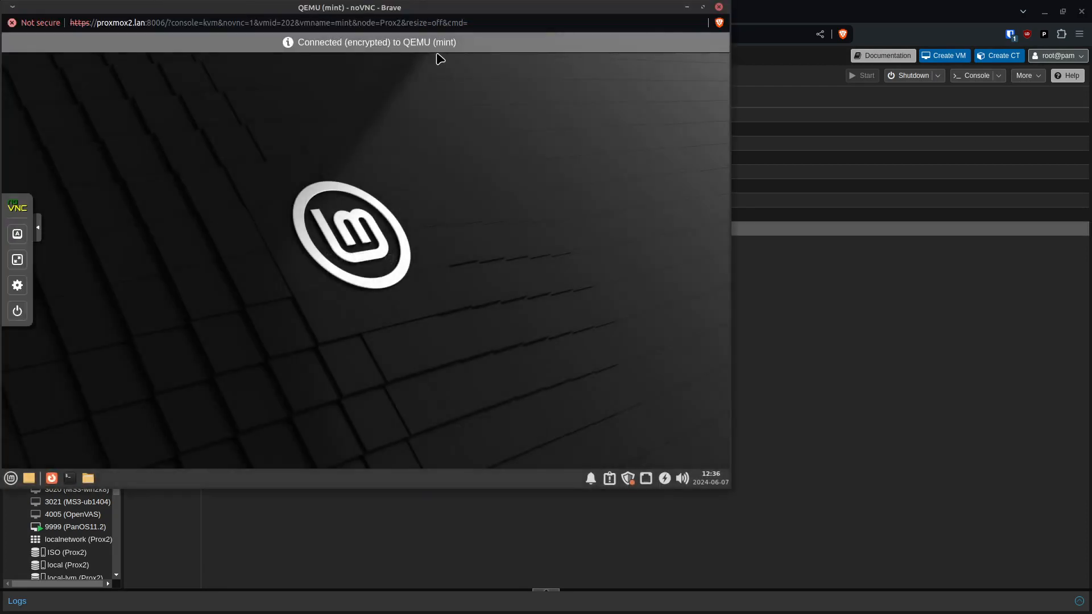
left_click_drag(439, 59, 711, 117)
left_click(335, 536)
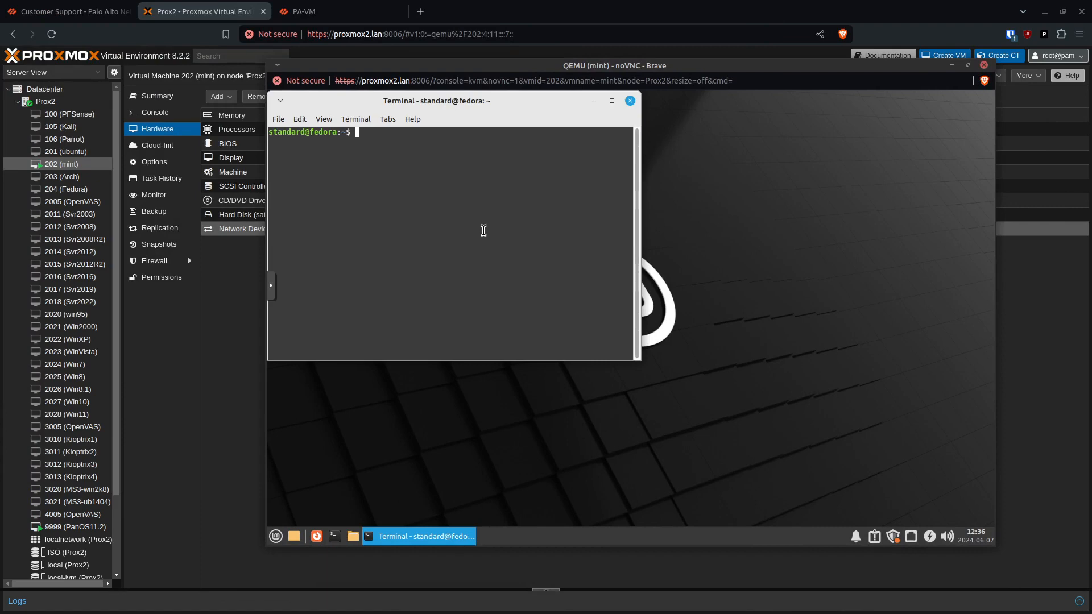
List the mint VM's network addresses with ip a, enlarge the terminal window, and highlight the IPv4 address of ens18
type("ip a")
key("Return")
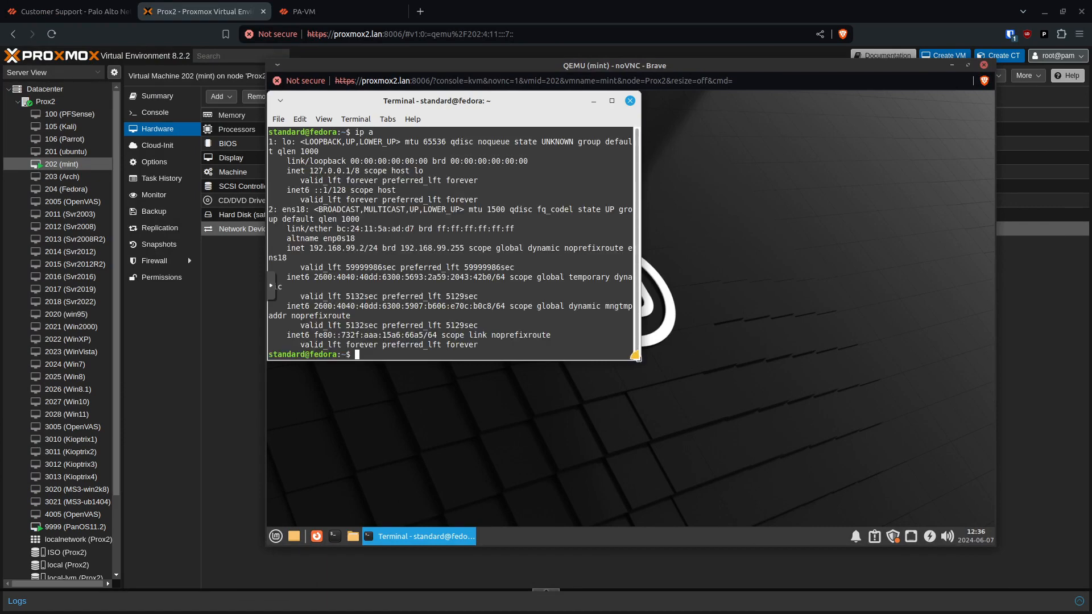
left_click_drag(639, 361, 928, 409)
double_click(315, 229)
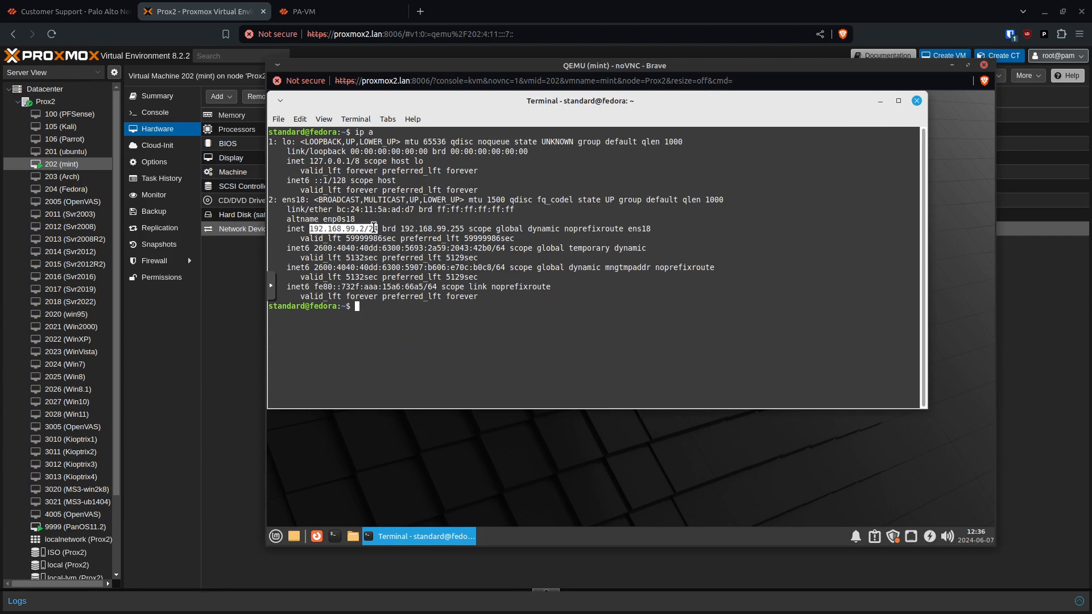
Request a DHCP lease on the mint VM with sudo dhclient -v, entering the sudo password
left_click(450, 268)
type("sud")
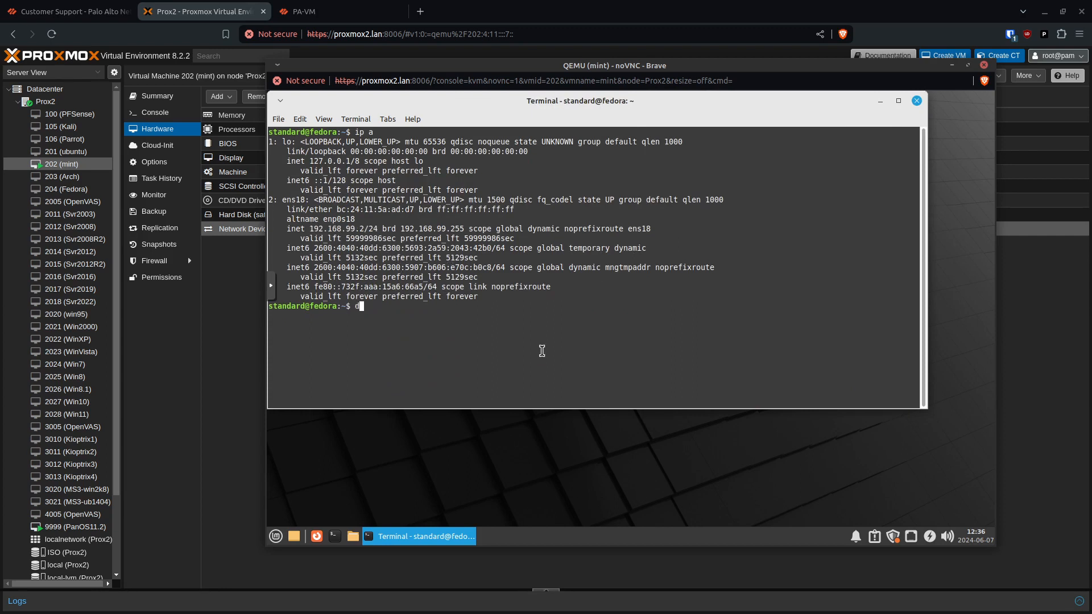
type("o dhclient -v")
key("Return")
type("********")
key("Return")
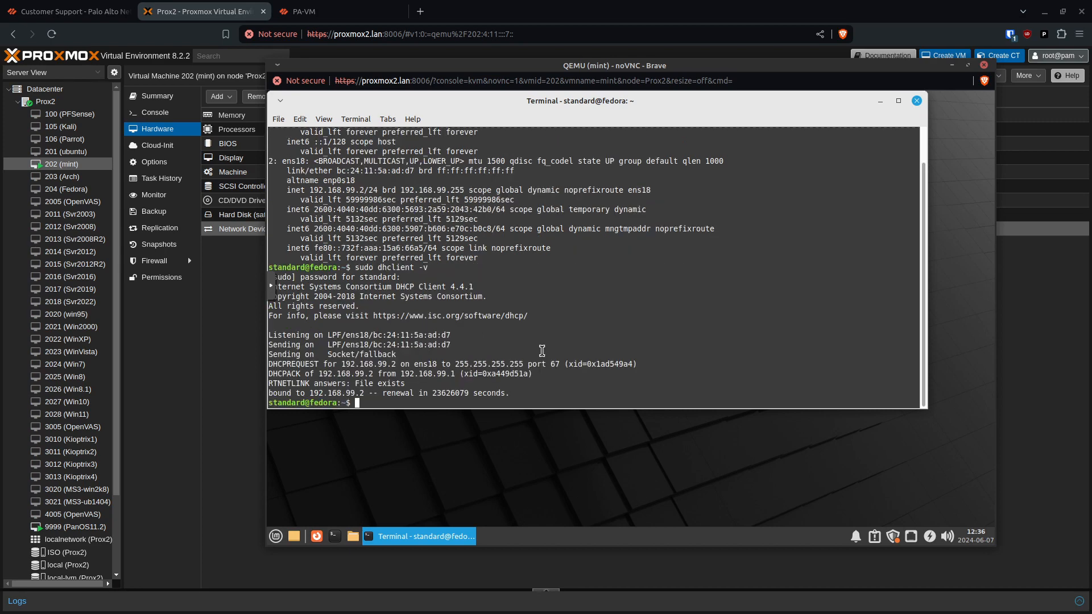
Highlight the DHCP lease output, display the mint VM's routing table with route -n, and highlight the default gateway address
left_click_drag(314, 346, 506, 392)
left_click(559, 378)
type("route -n")
key("Return")
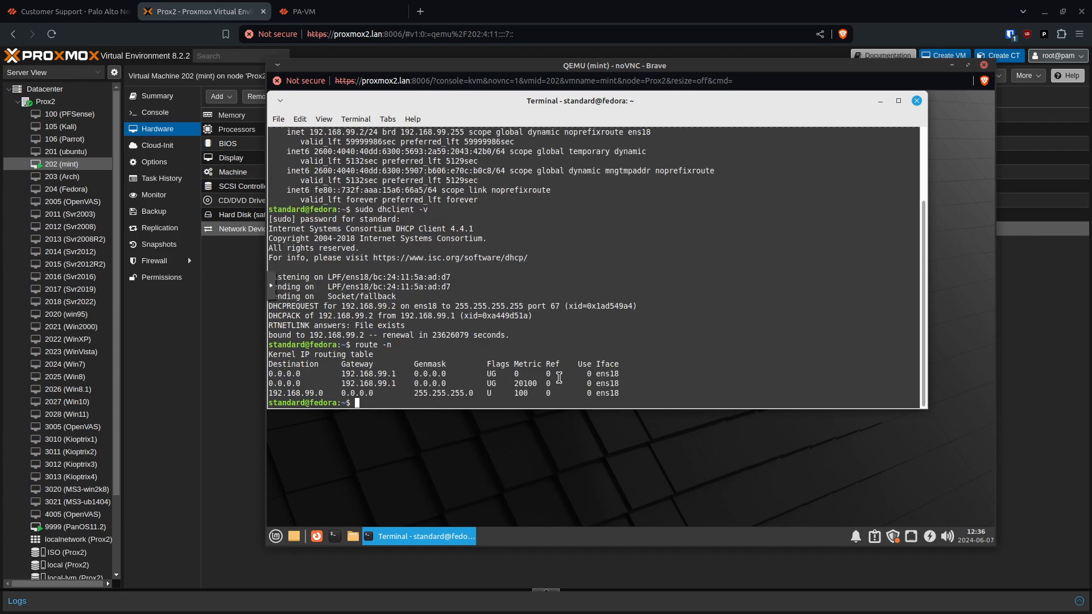
left_click_drag(345, 373, 395, 374)
left_click(396, 373)
Test the mint VM's internet connectivity with ping 1.1.1.1 and stop the ping after a couple of replies
type("ping 1.1.1.1")
key("Return")
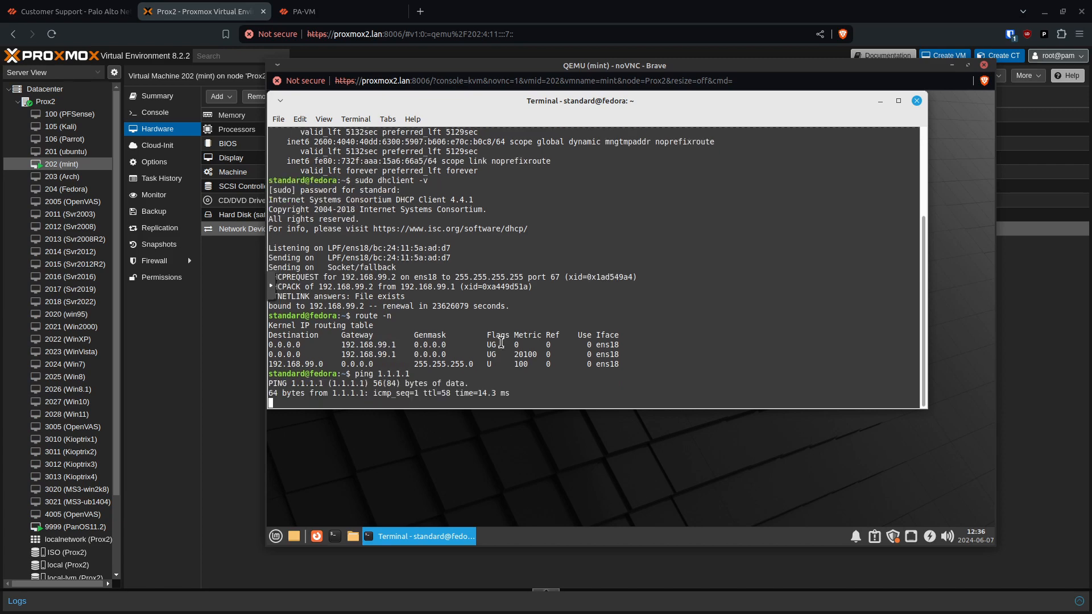
key("ctrl+c")
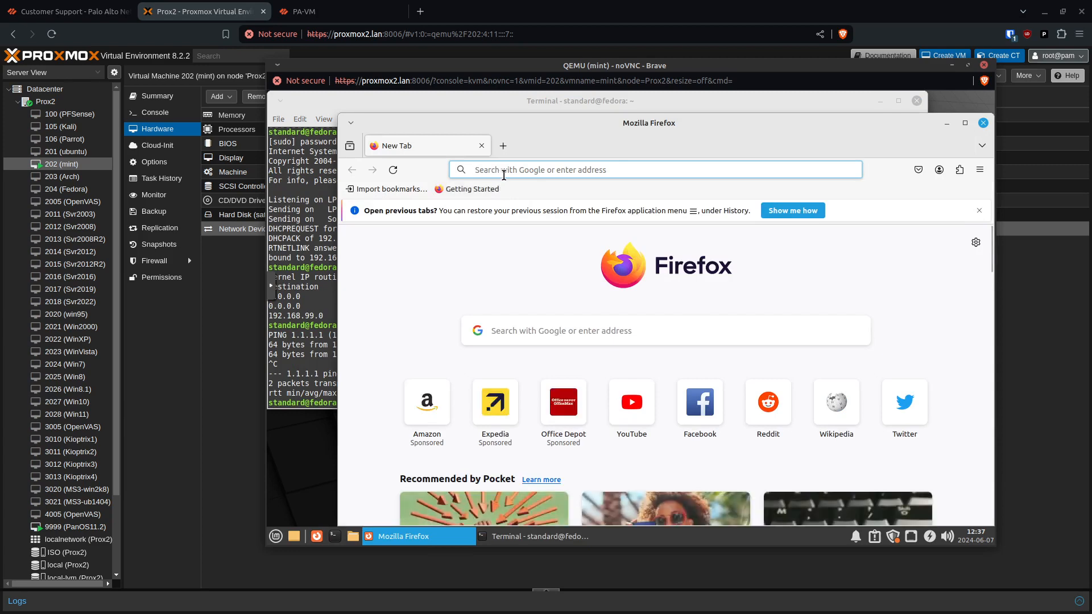
Load google.com in Firefox on the mint VM to test web access
left_click(503, 170)
type("google.com")
key("Return")
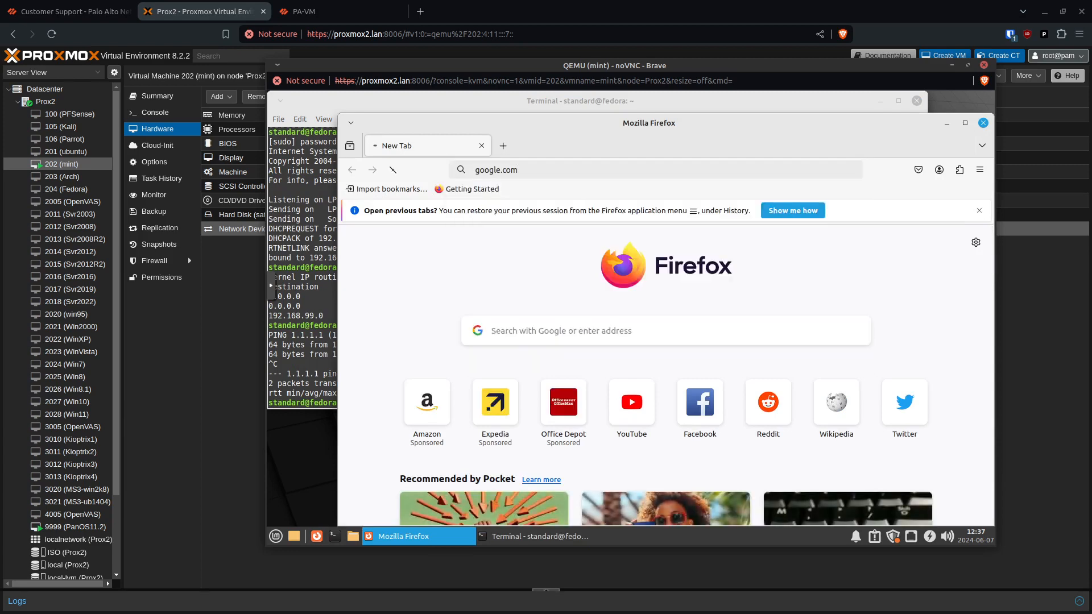
Load youtube.com in a second Firefox tab, and close both the Google and YouTube tabs
left_click(503, 146)
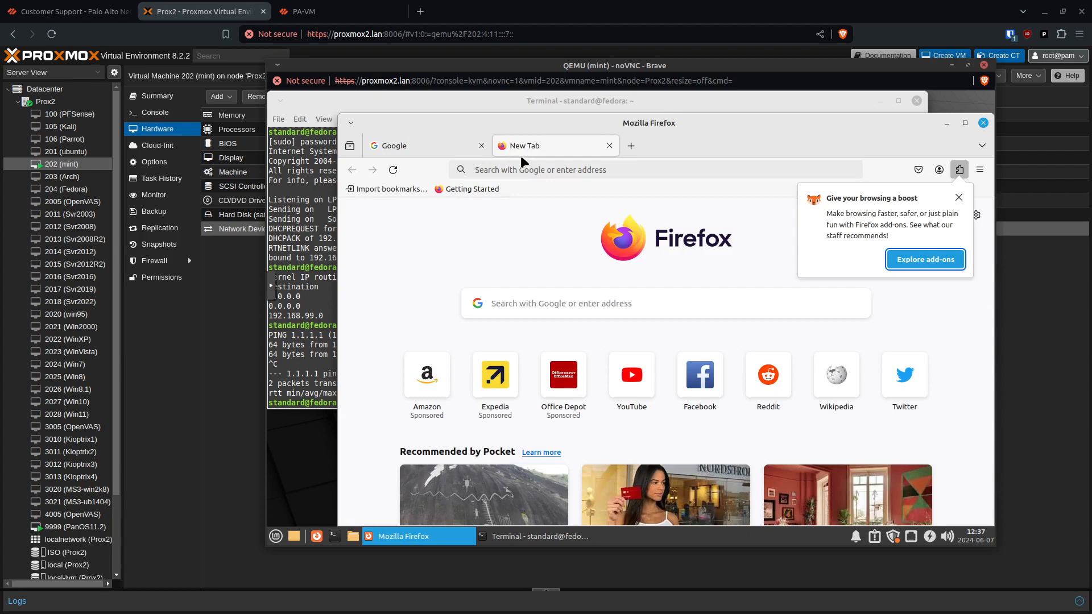
left_click(540, 170)
type("youtube.com")
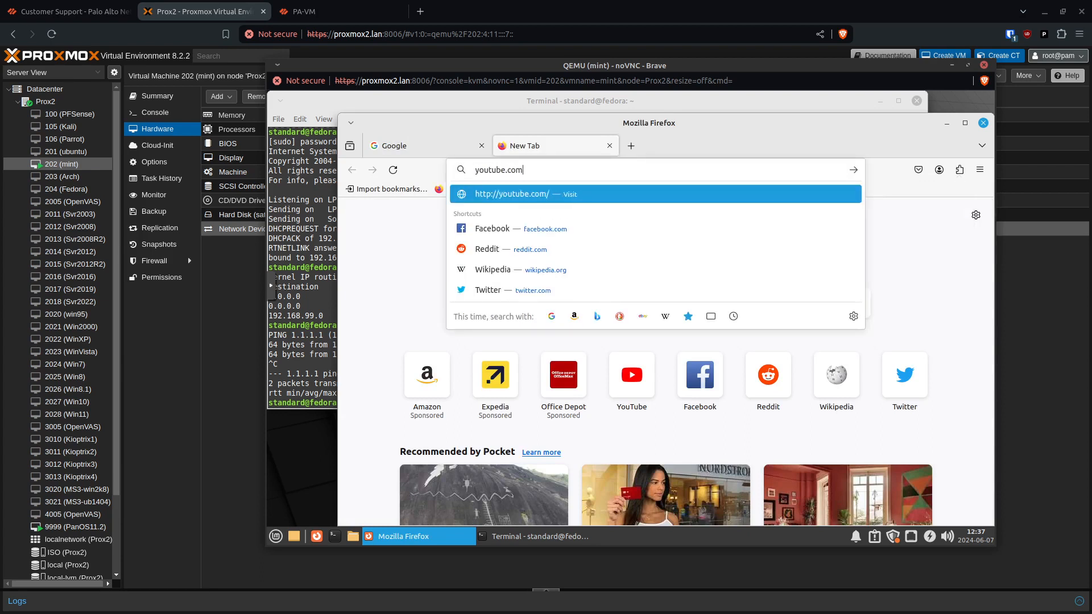
key("Return")
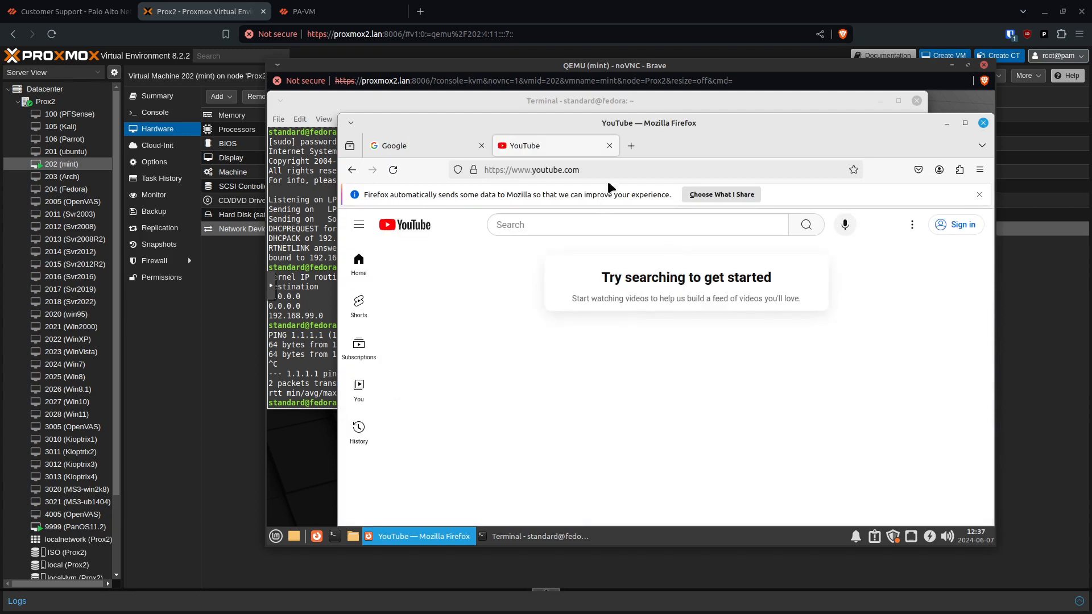
left_click(481, 146)
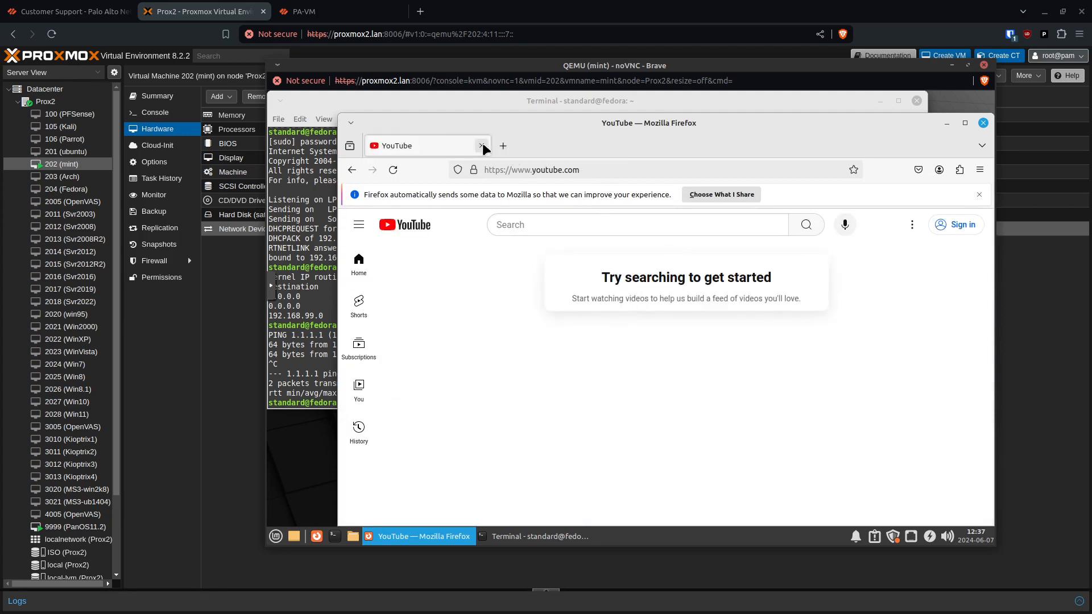
left_click(481, 146)
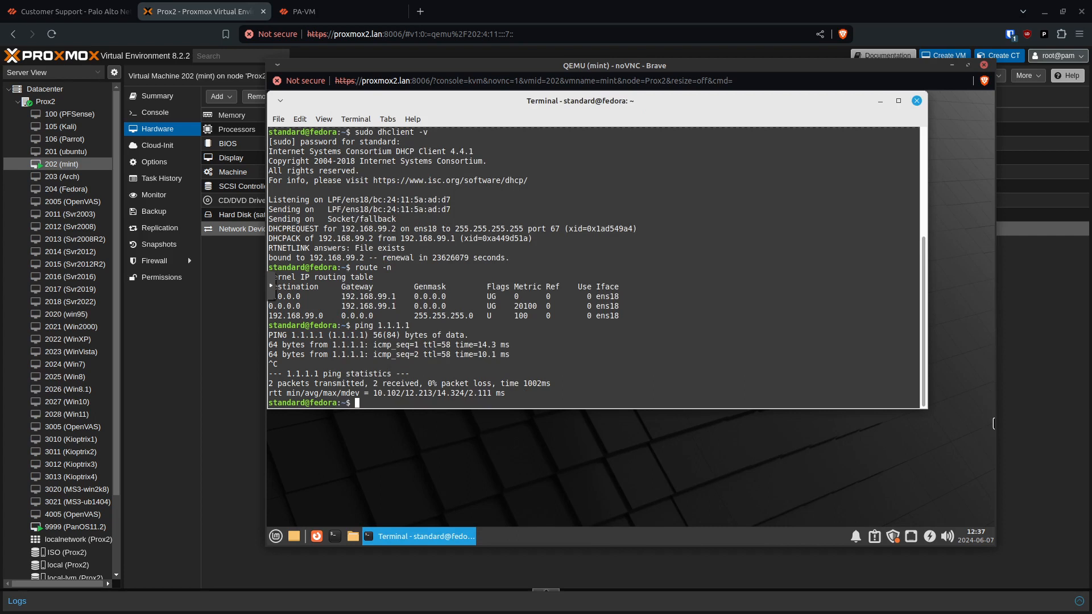